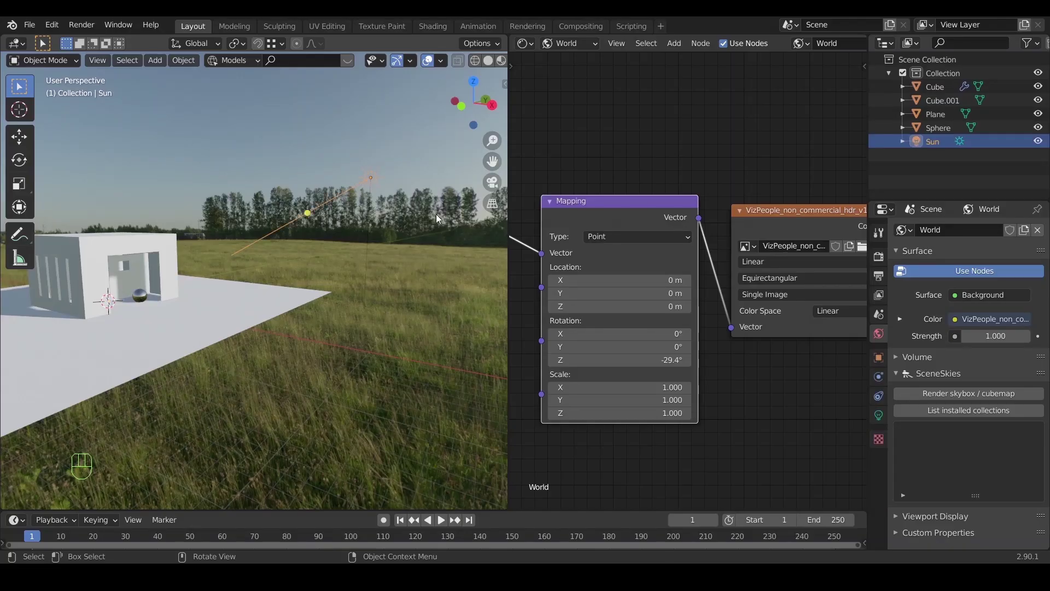
Rotate the sun lamp freely and move it along the Z axis
key("r")
left_click(441, 238)
key("g")
key("z")
left_click(379, 296)
mouse_move(379, 296)
middle_mouse_down()
mouse_move(258, 327)
mouse_move(276, 350)
mouse_move(273, 333)
mouse_move(383, 290)
middle_mouse_up()
Rotate the sun lamp around the Z axis to redirect the sunlight on the building
key("r")
key("z")
left_click(287, 358)
scroll(353, 293, "up", 6)
middle_click_drag(383, 290, 306, 323)
middle_click_drag(306, 322, 342, 263, "shift")
left_click(338, 270)
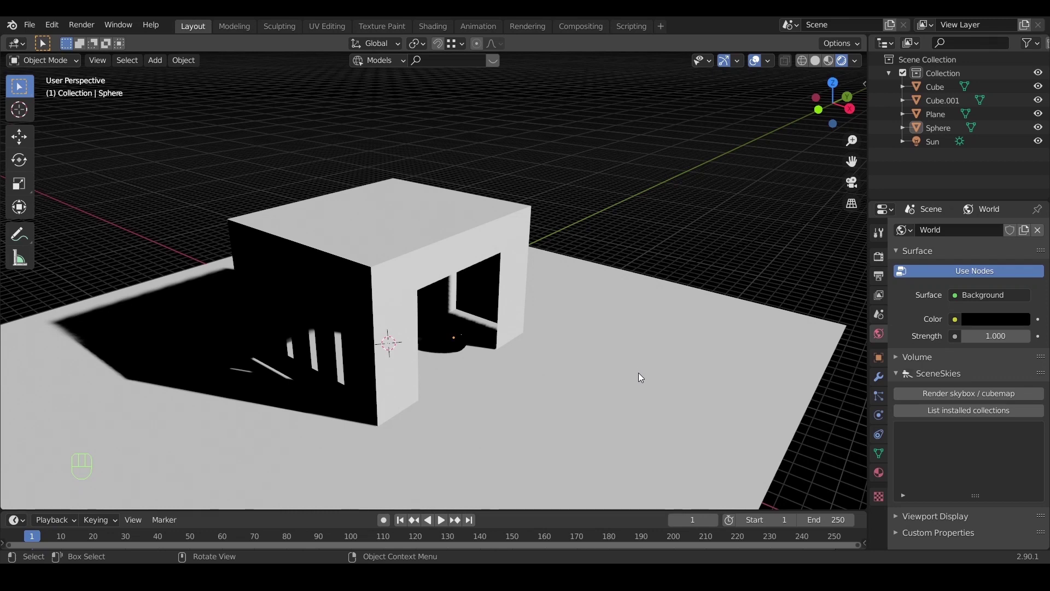
Brighten the world background color slightly from pure black to a very dark grey
middle_click_drag(637, 375, 612, 352)
scroll(586, 370, "up", 5)
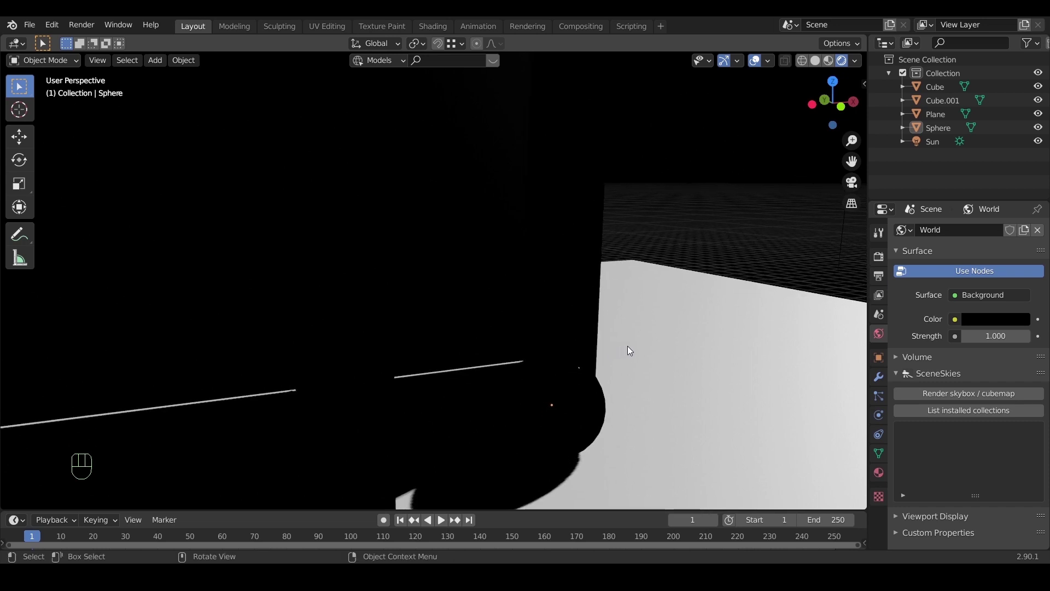
middle_click_drag(700, 324, 728, 310)
middle_click_drag(750, 270, 690, 296, "shift")
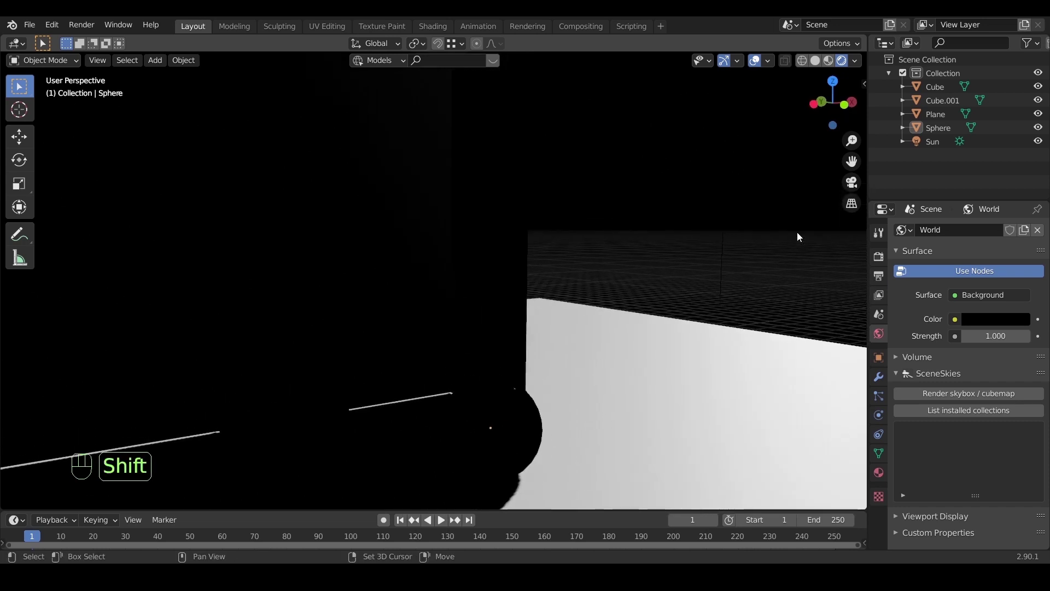
left_click(941, 144)
middle_click_drag(727, 245, 583, 383)
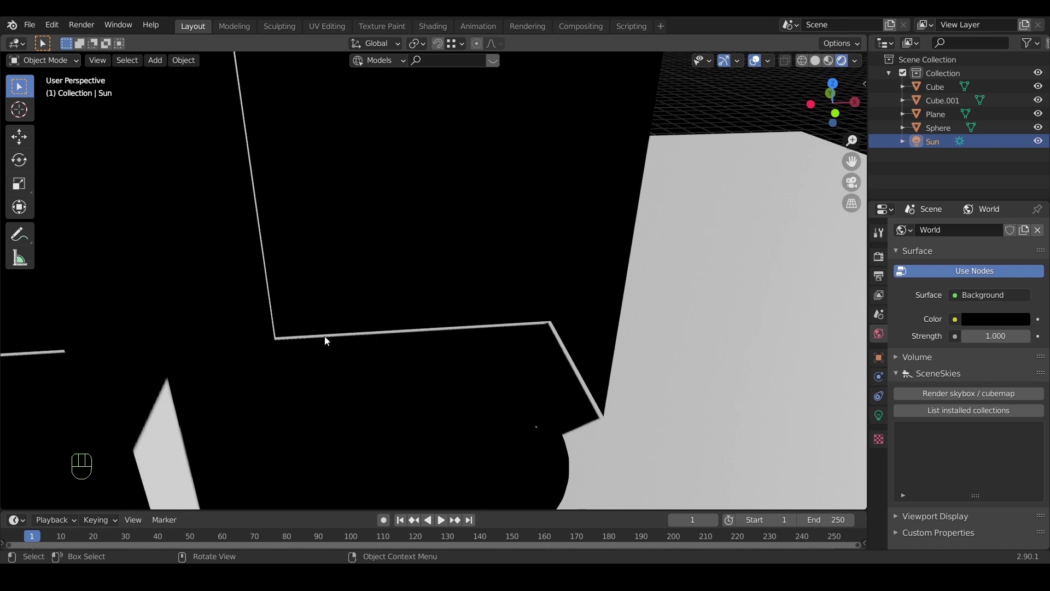
left_click(982, 317)
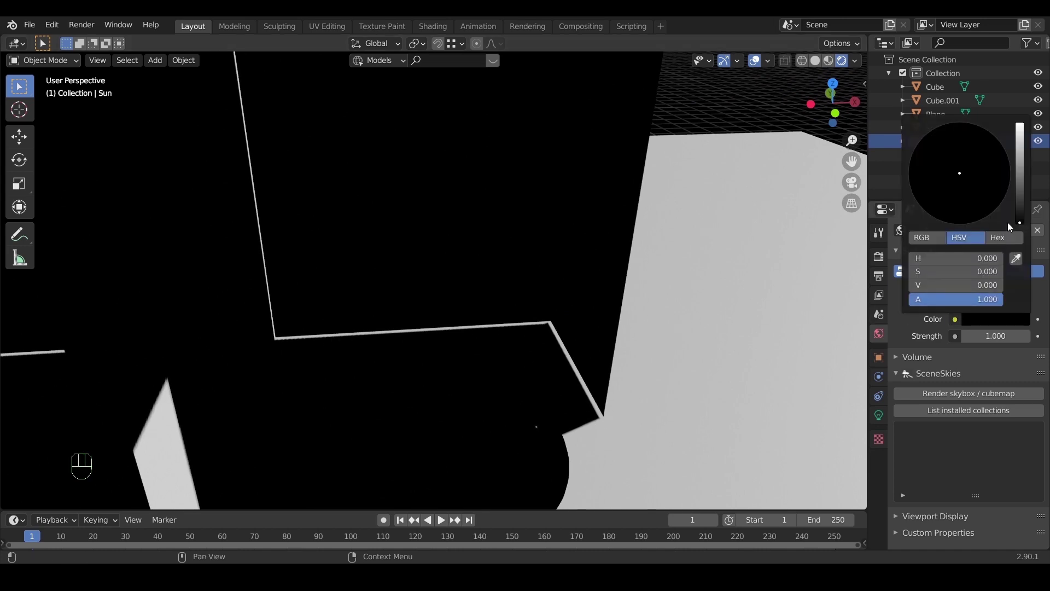
mouse_move(1019, 218)
left_mouse_down()
mouse_move(1019, 190)
mouse_move(1019, 220)
left_mouse_up()
middle_click_drag(491, 369, 575, 384)
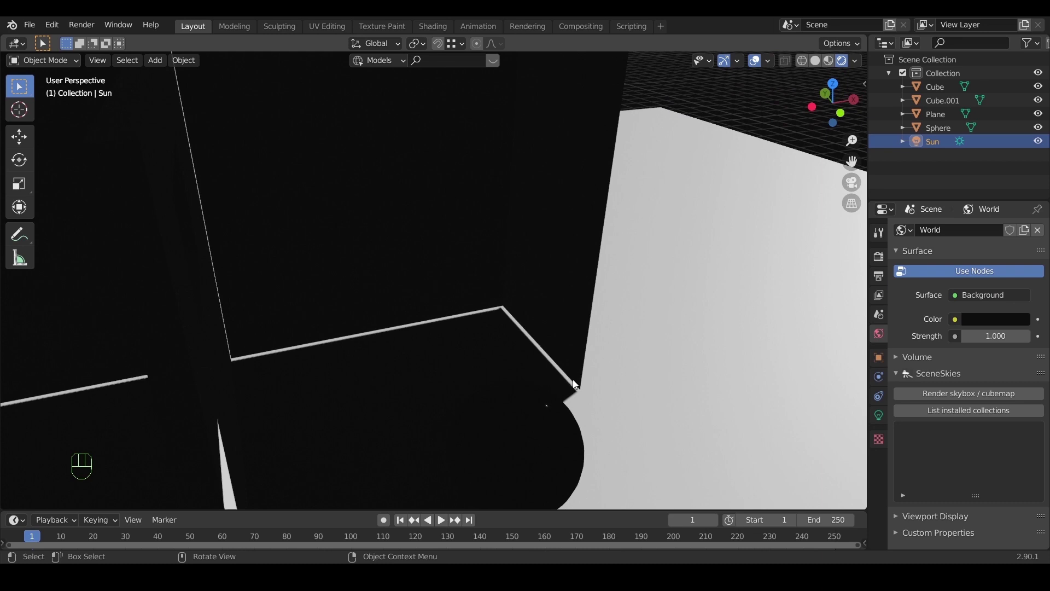
Add a Solidify modifier to the building's cube with Even Thickness enabled
left_click(559, 252)
mouse_move(607, 331)
middle_mouse_down()
mouse_move(603, 293)
mouse_move(464, 288)
mouse_move(602, 323)
middle_mouse_up()
scroll(475, 295, "down", 5)
left_click(879, 379)
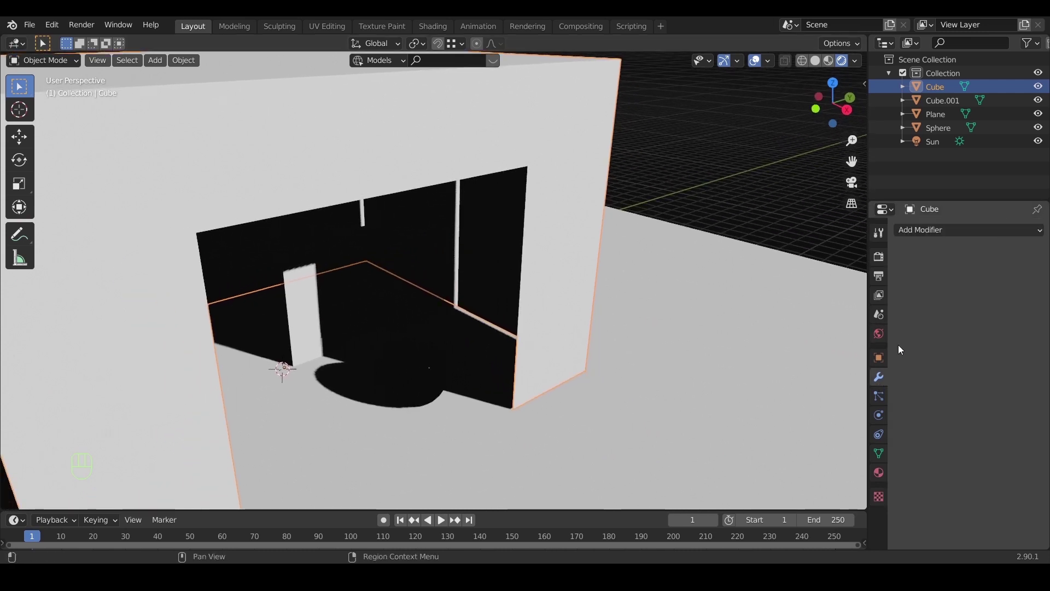
left_click(932, 237)
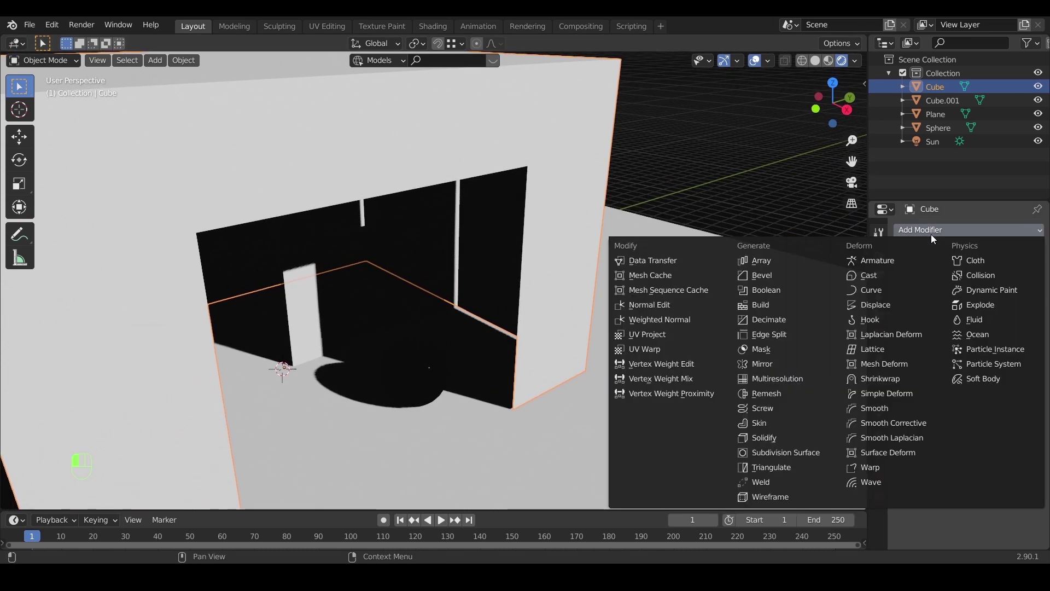
left_click(799, 437)
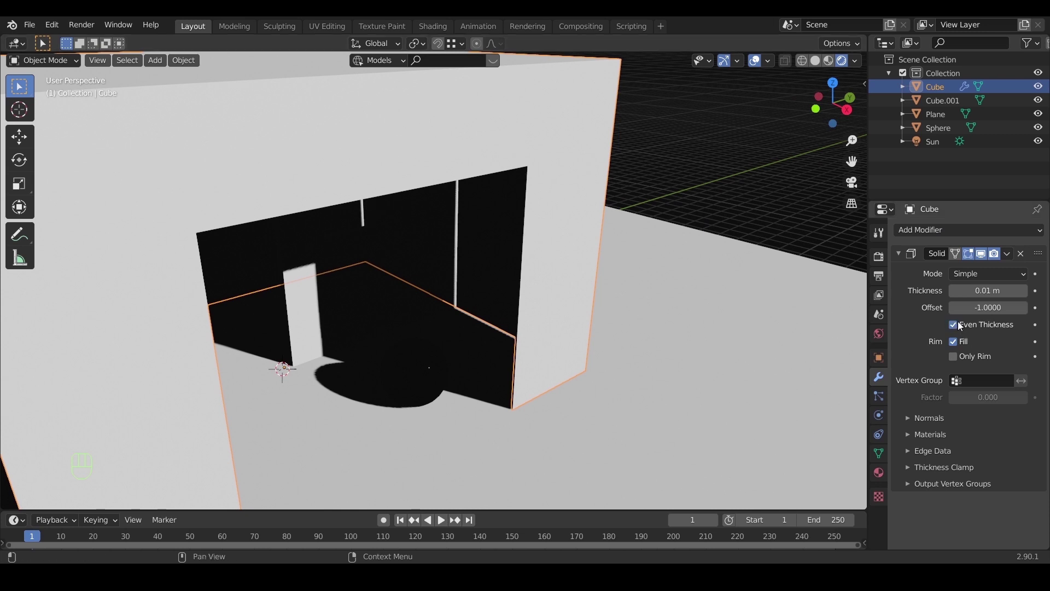
Try a Solidify thickness of 0.02 m, check the interior corner for light leaks, and return the thickness to 0.01 m
middle_click_drag(604, 373, 634, 402)
scroll(546, 384, "up", 4)
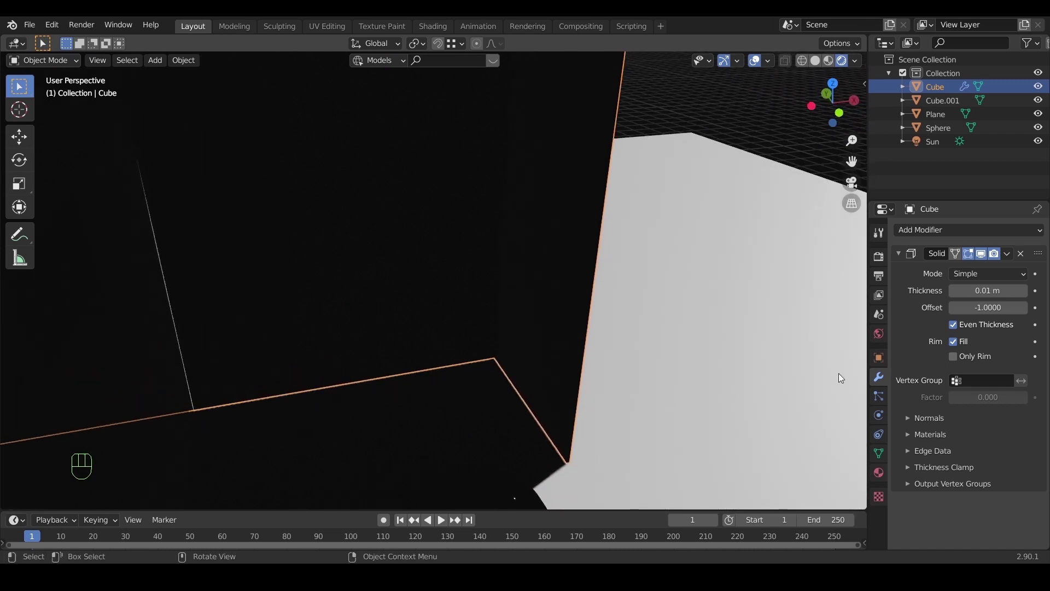
left_click(1021, 293)
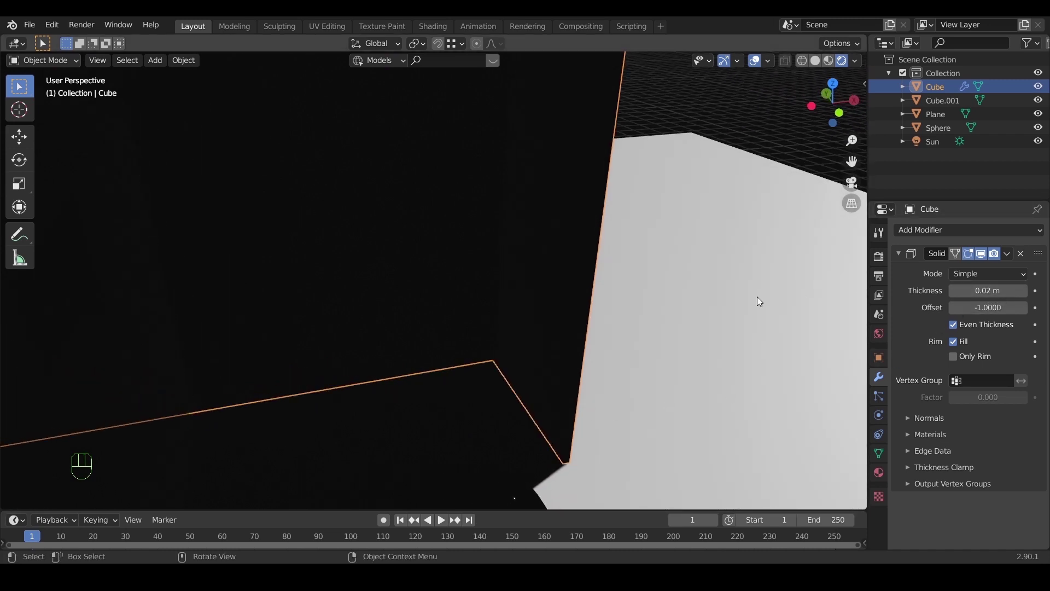
middle_click_drag(652, 174, 441, 403)
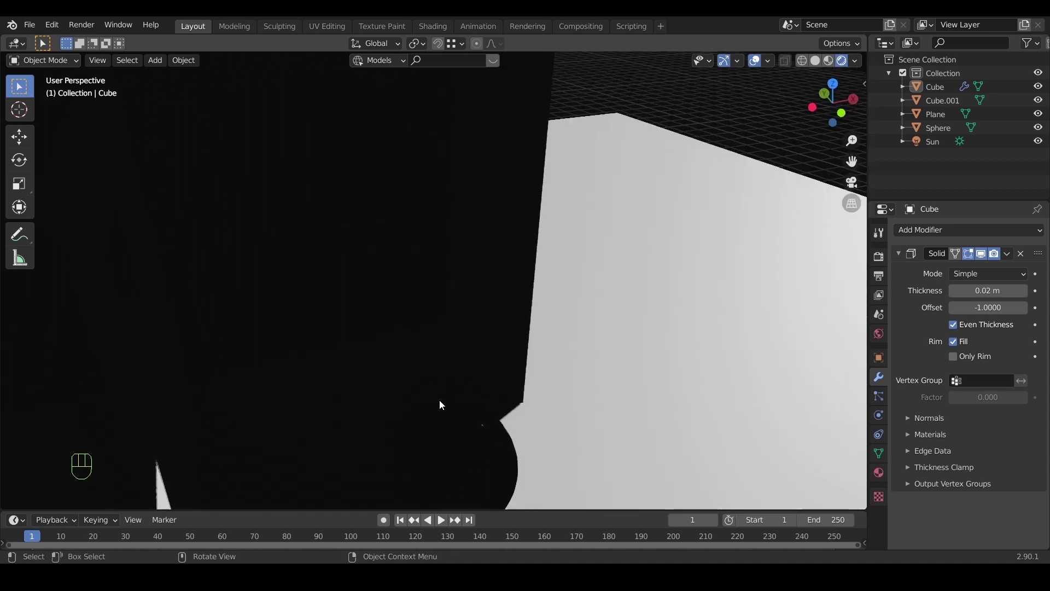
left_click(955, 290)
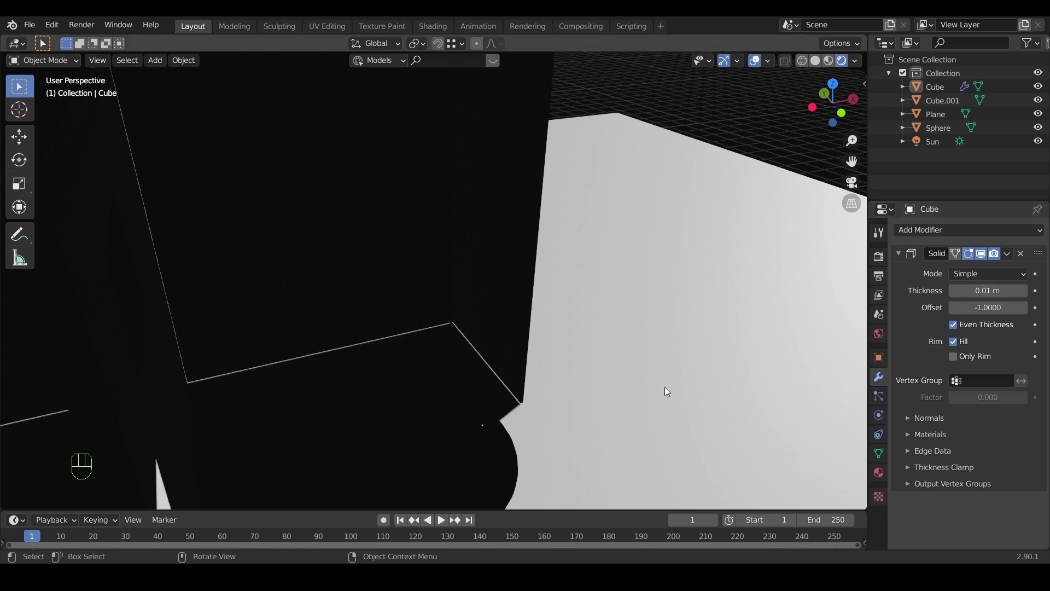
middle_click_drag(667, 392, 688, 250)
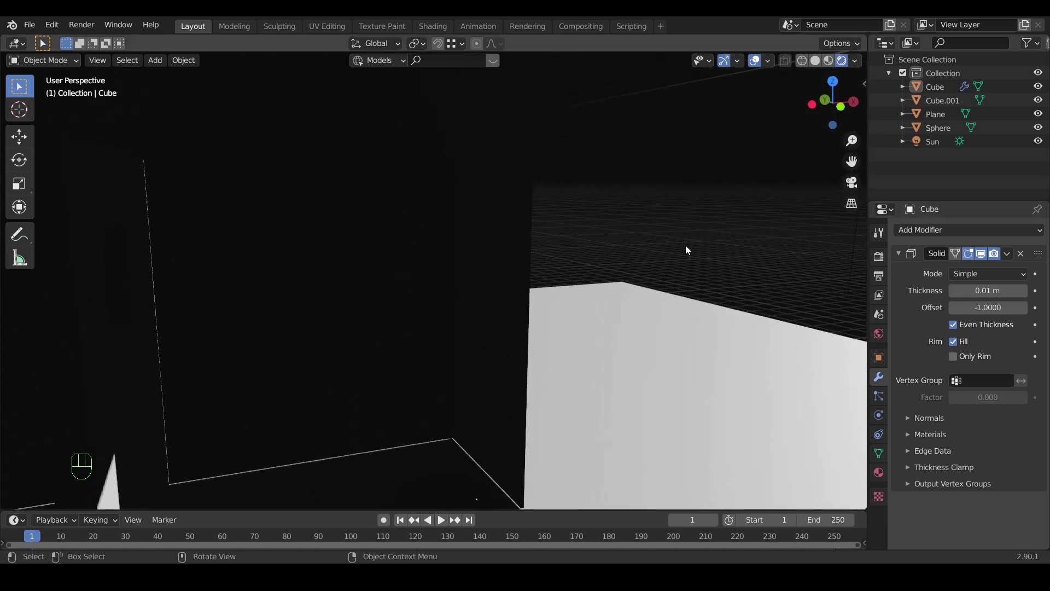
Set the sun lamp's shadow bias to 0.200
left_click(947, 142)
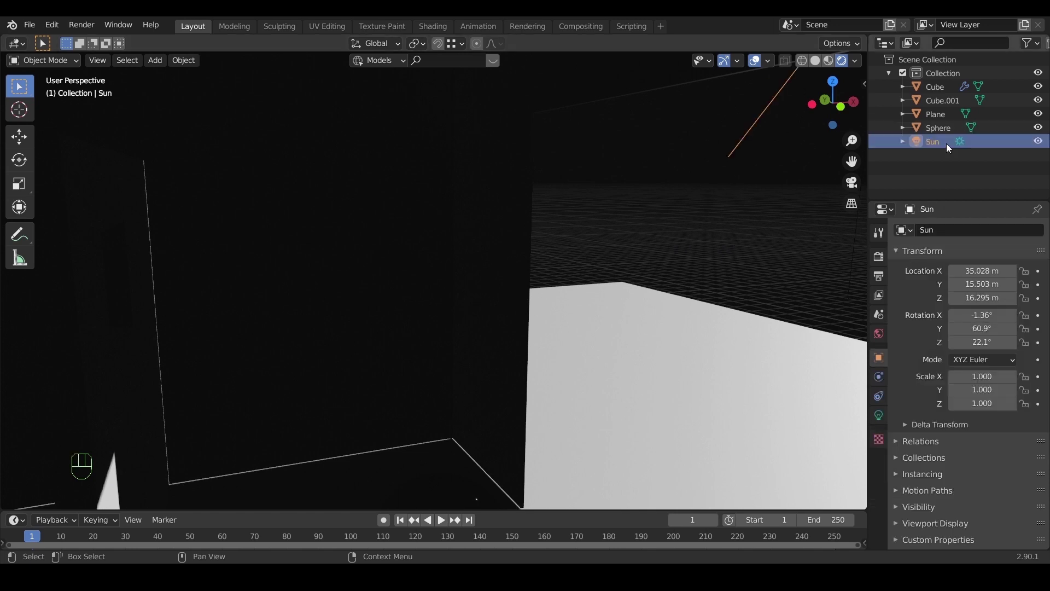
left_click(879, 415)
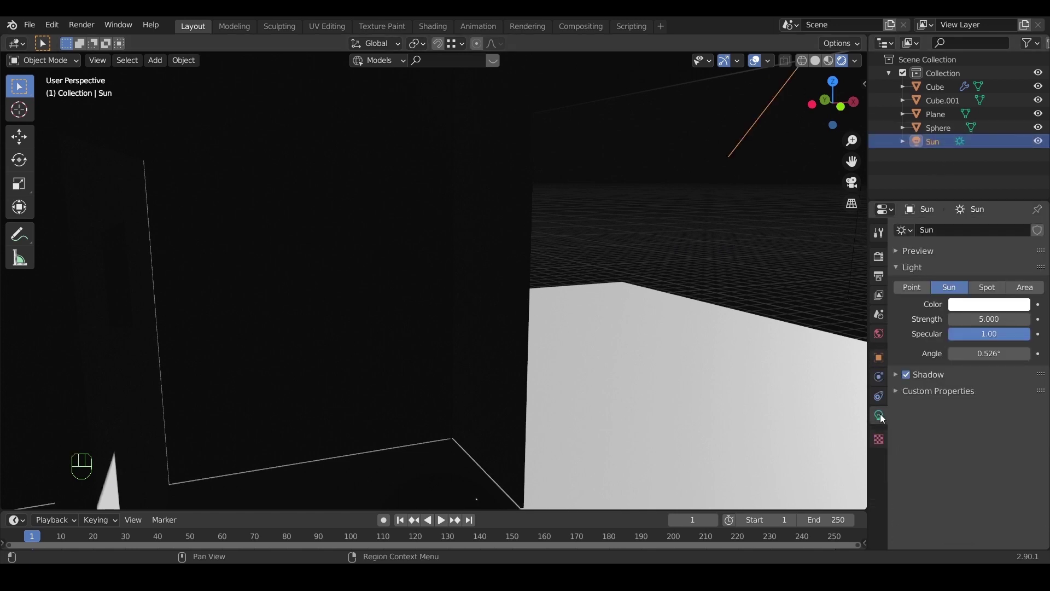
left_click(895, 375)
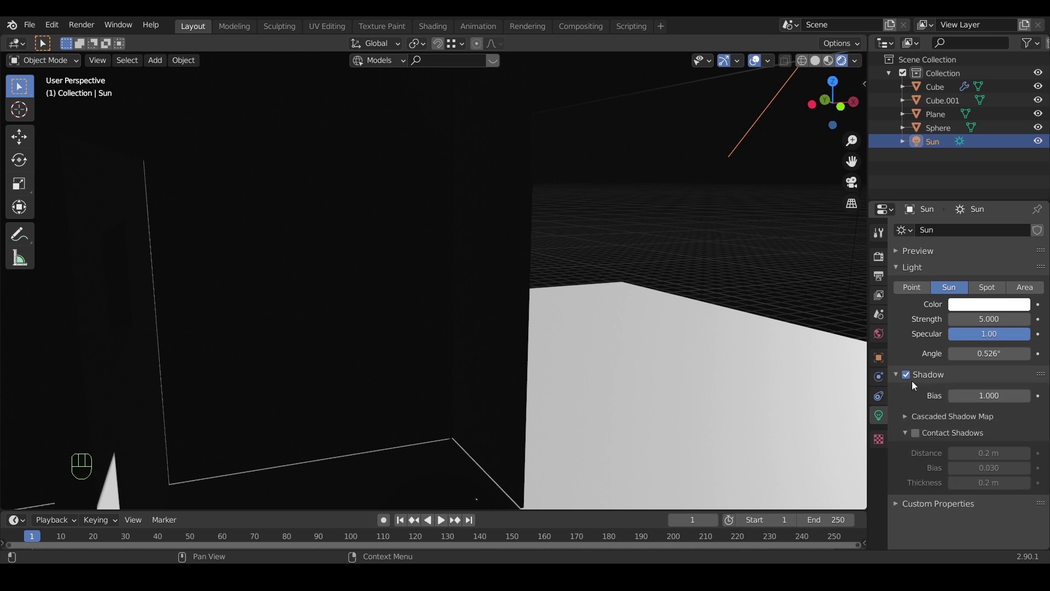
left_click_drag(979, 395, 941, 396)
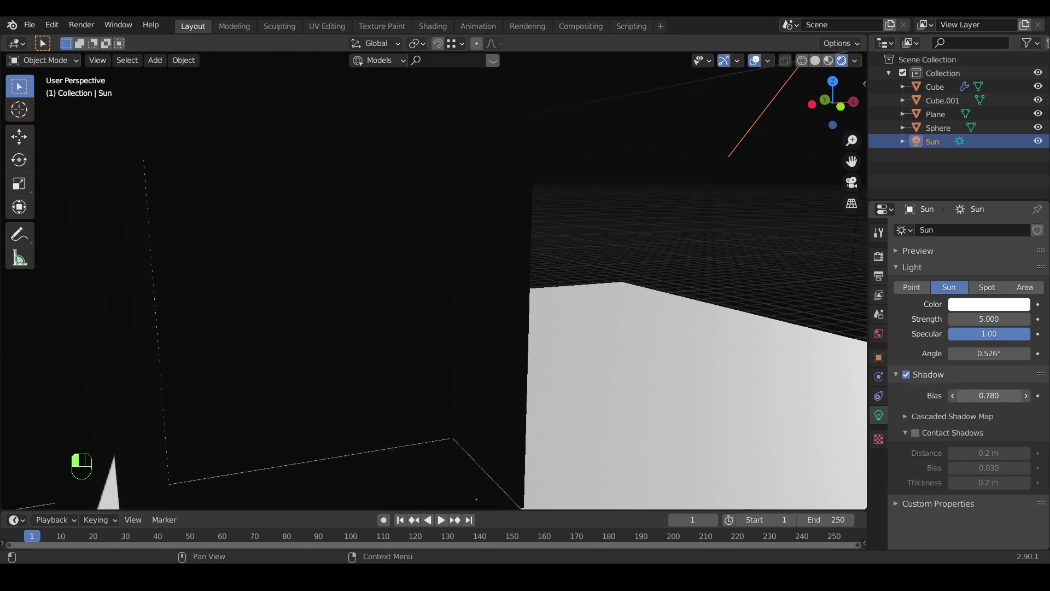
left_click_drag(989, 395, 968, 396)
left_click_drag(989, 396, 968, 395)
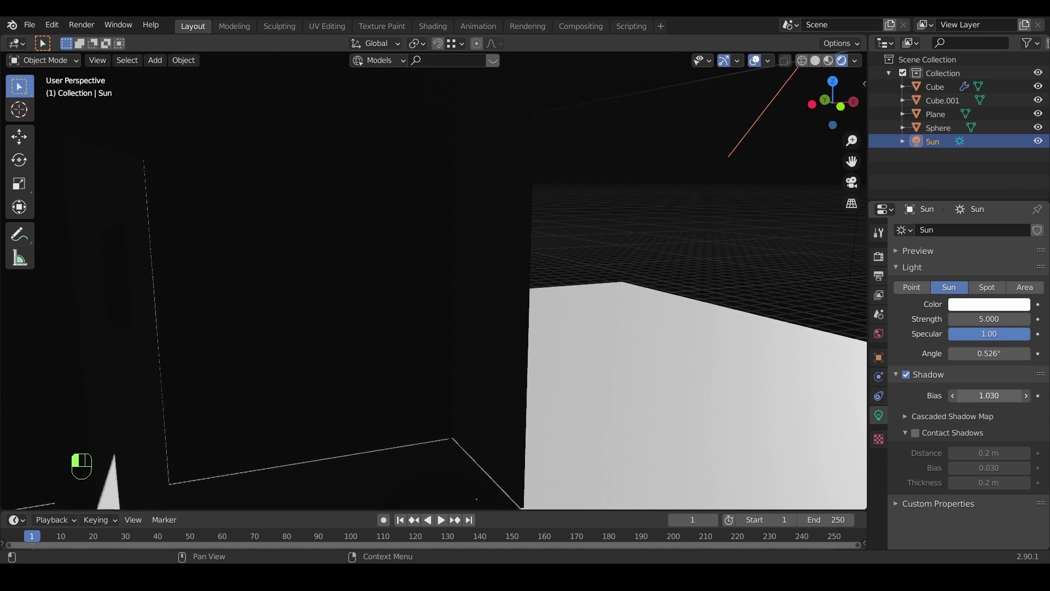
mouse_move(988, 396)
left_mouse_down()
mouse_move(973, 396)
mouse_move(984, 395)
left_mouse_up()
left_click(995, 395)
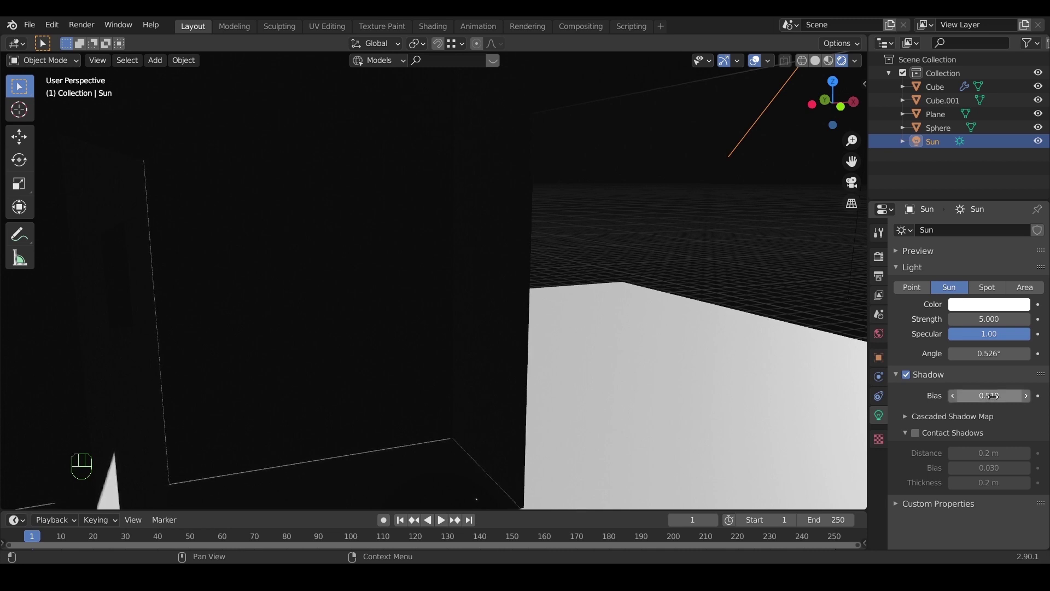
type("0.51")
key("Return")
middle_click_drag(626, 445, 498, 353, "shift")
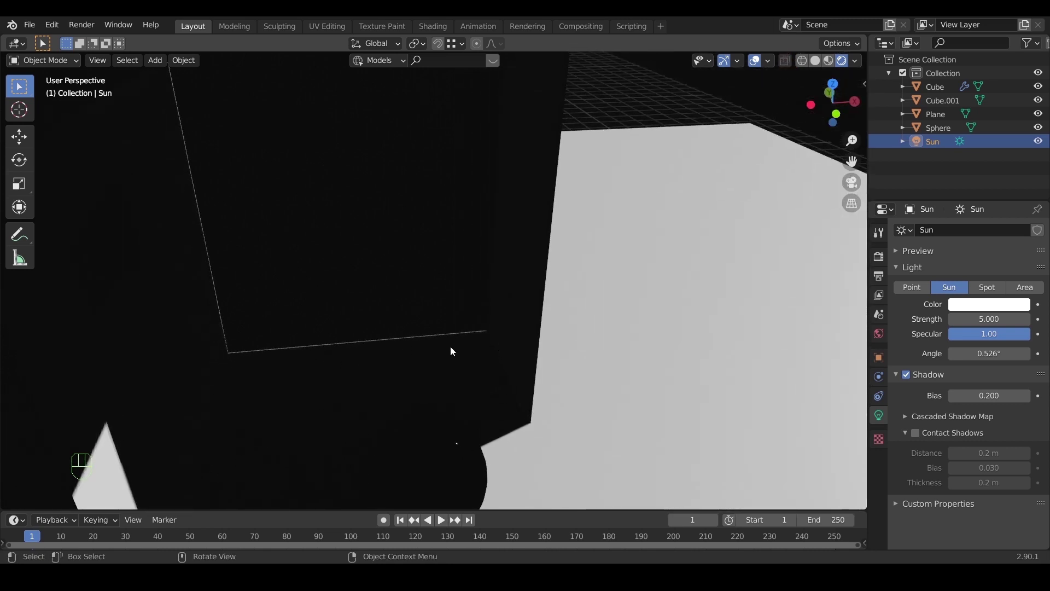
Enable High Bitdepth for shadows in the Eevee render settings
left_click(878, 256)
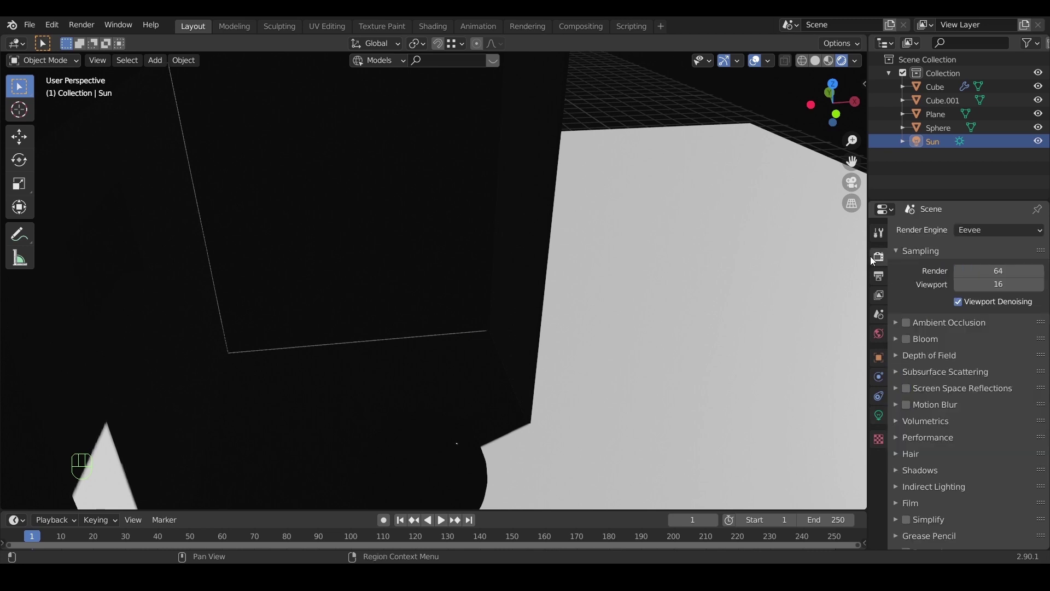
left_click(906, 470)
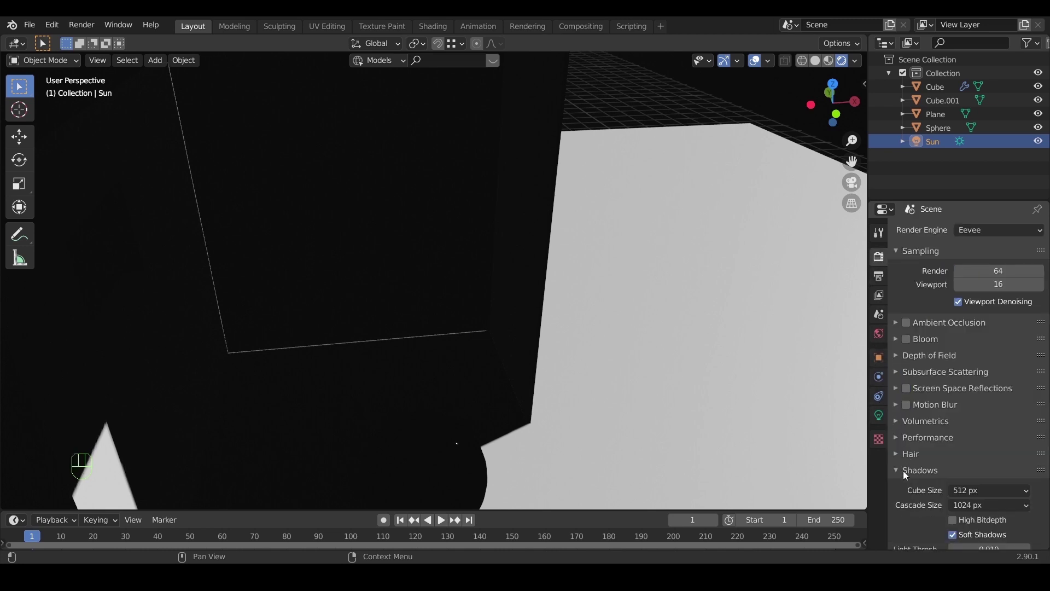
scroll(927, 460, "down", 3)
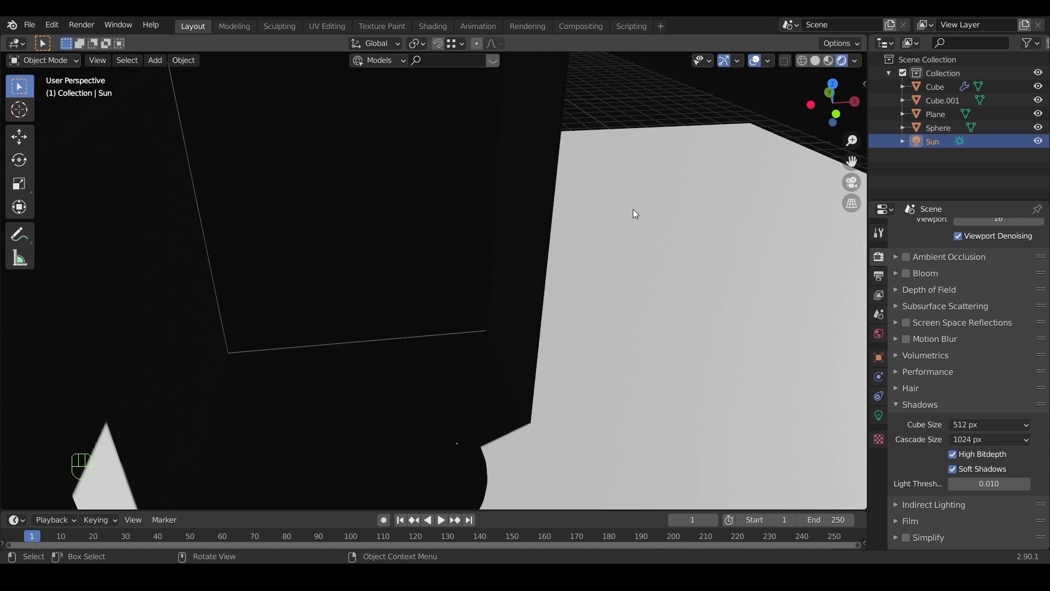
Try a Solidify thickness of 0.015 m on the building's cube and return it to 0.01 m
left_click(539, 204)
left_click(879, 377)
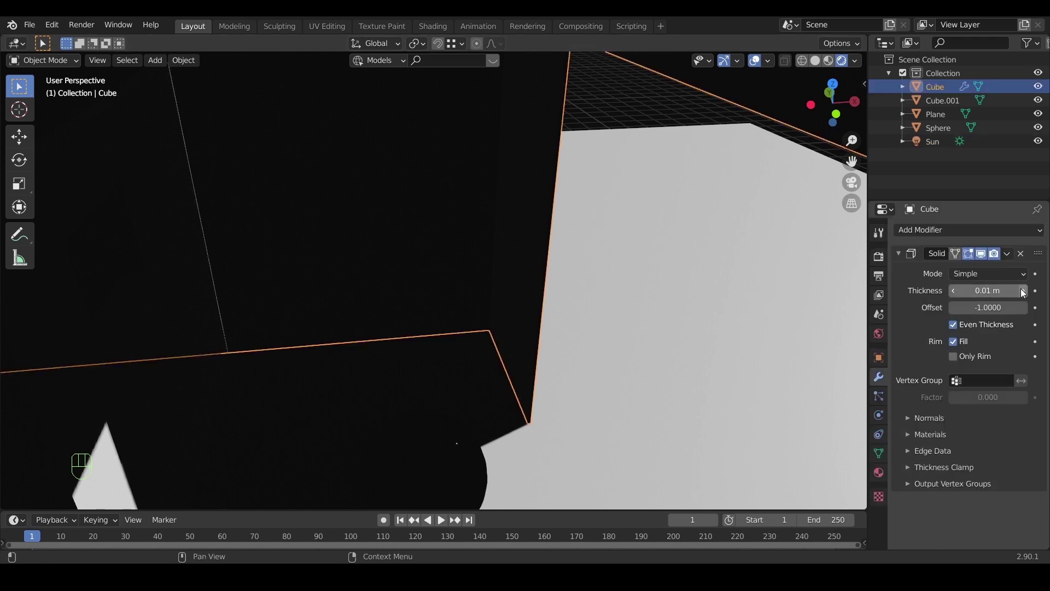
left_click(1002, 291)
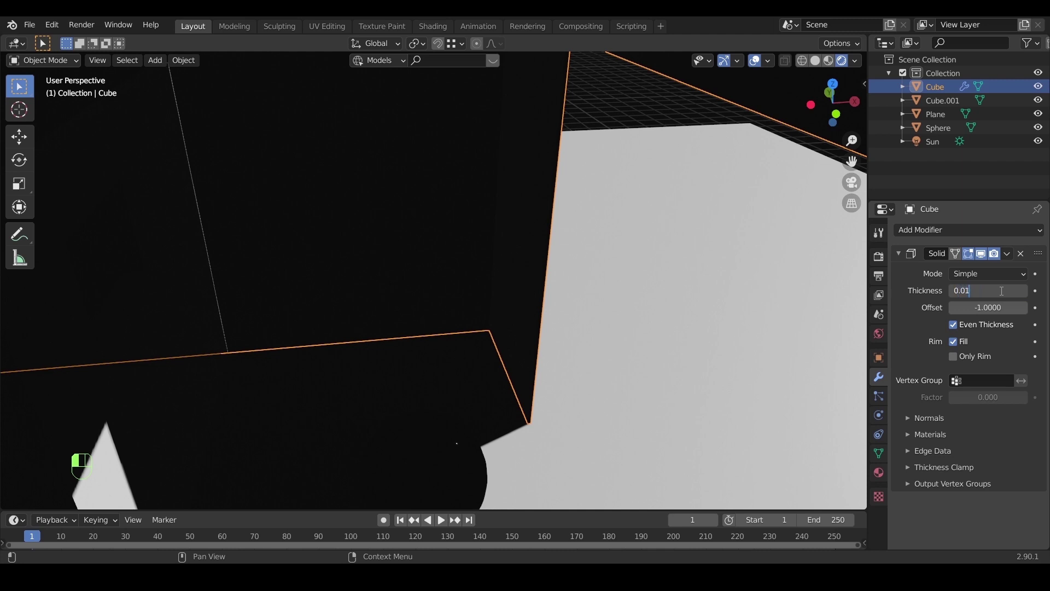
type("5")
key("Return")
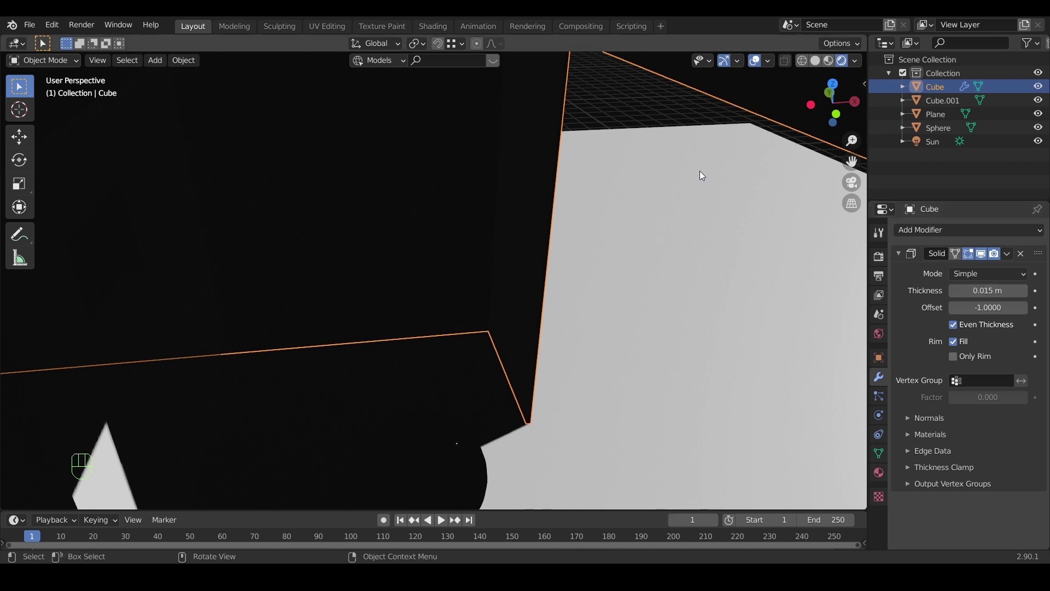
left_click(648, 106)
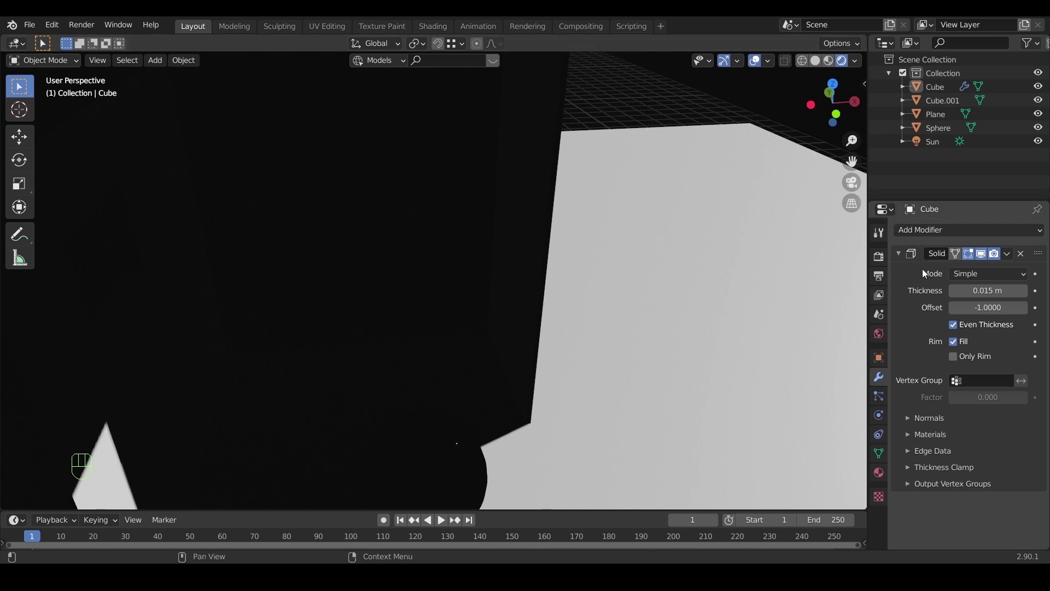
left_click(980, 290)
key("Return")
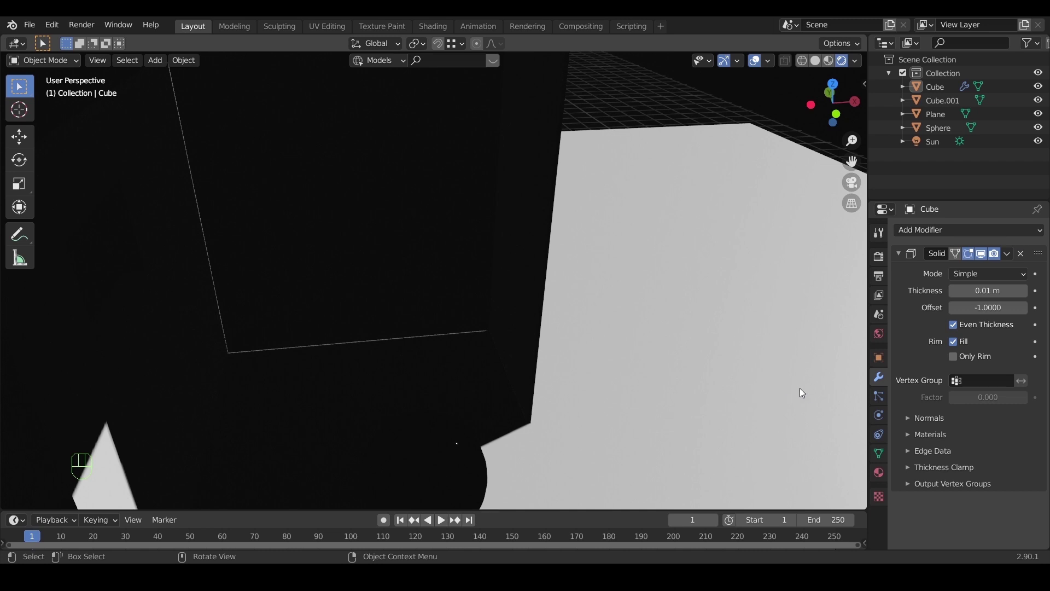
Enable Contact Shadows on the sun lamp, comparing the interior corner with the option on and off
double_click(933, 141)
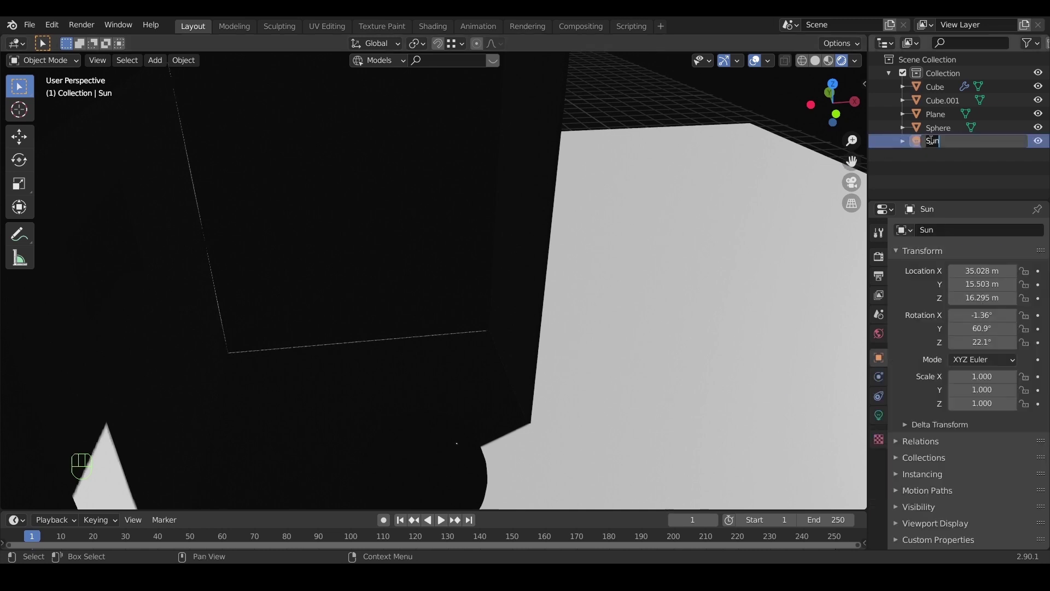
left_click(877, 411)
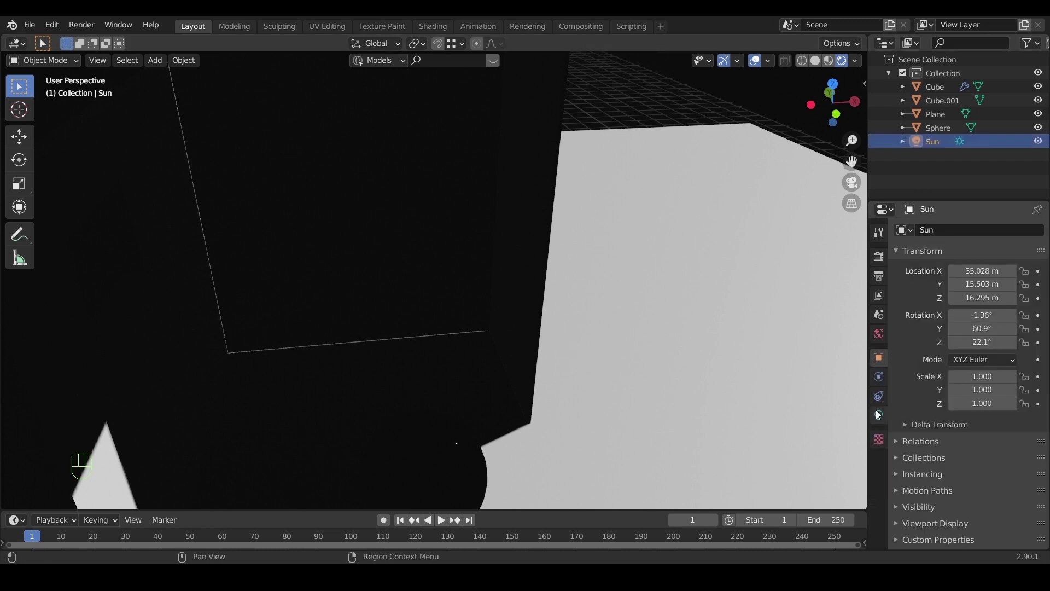
left_click(878, 414)
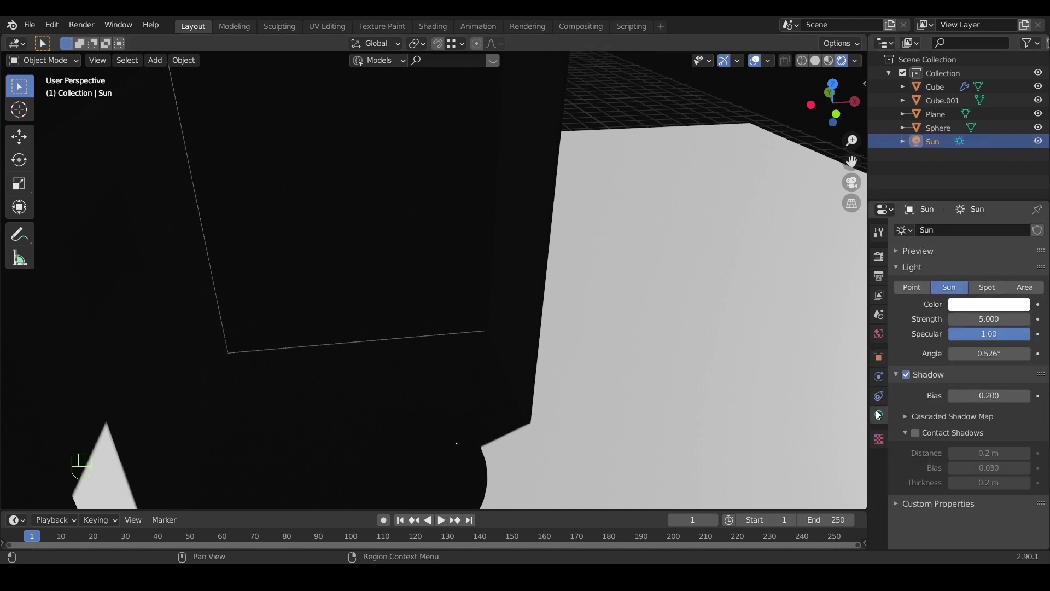
left_click(915, 434)
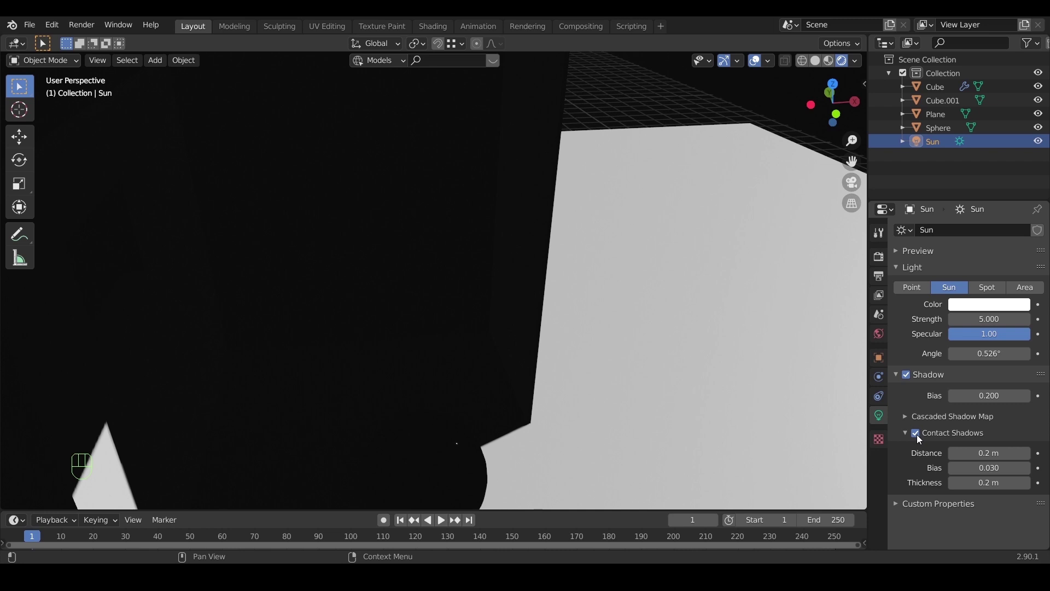
left_click(916, 434)
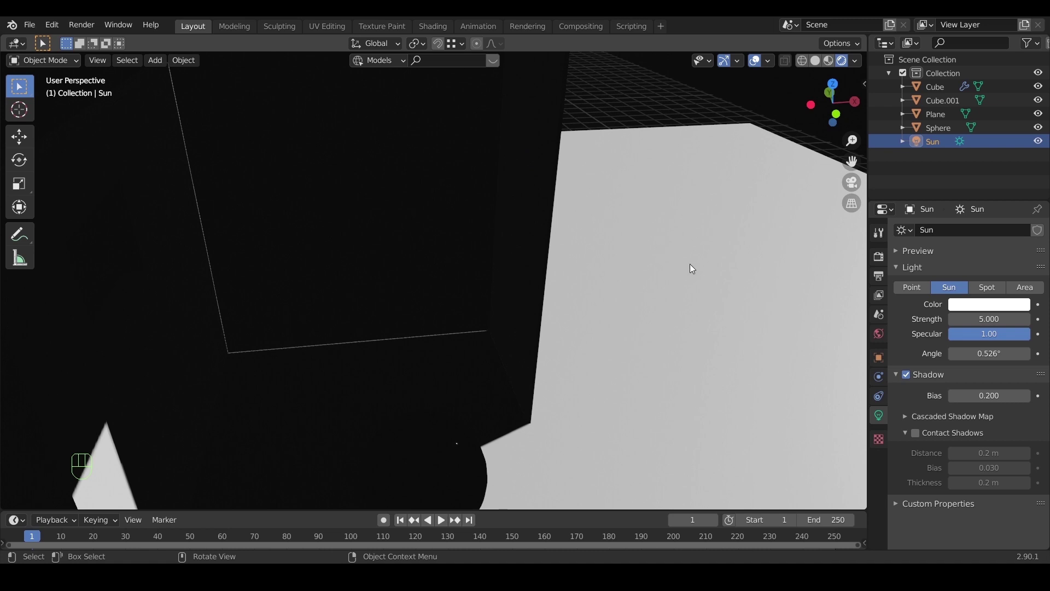
left_click(916, 434)
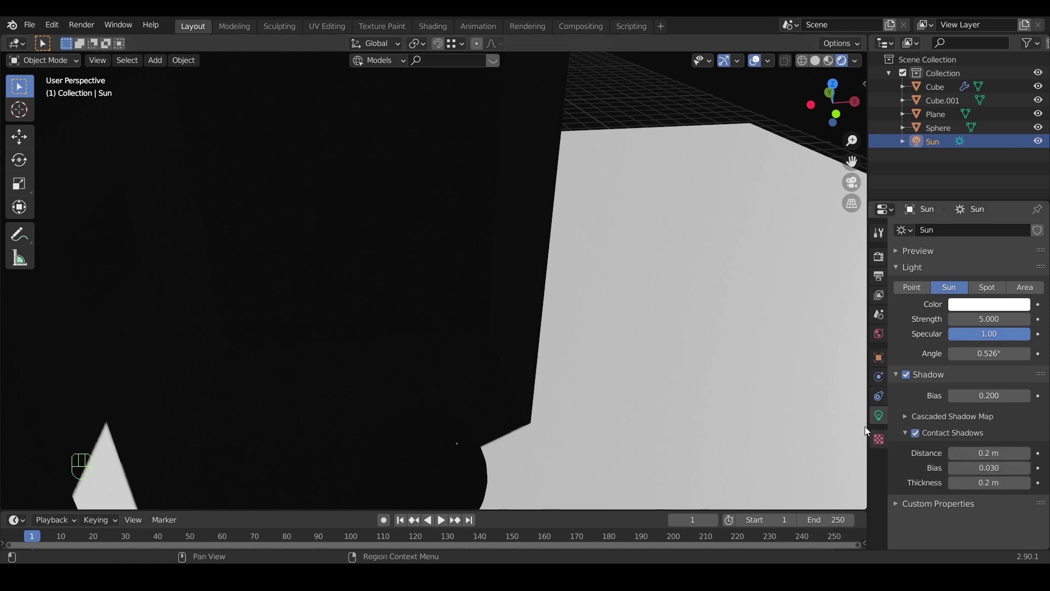
Turn off Contact Shadows on the sun lamp and set the cube's Solidify thickness to 0.015 m
middle_click_drag(864, 426, 550, 312)
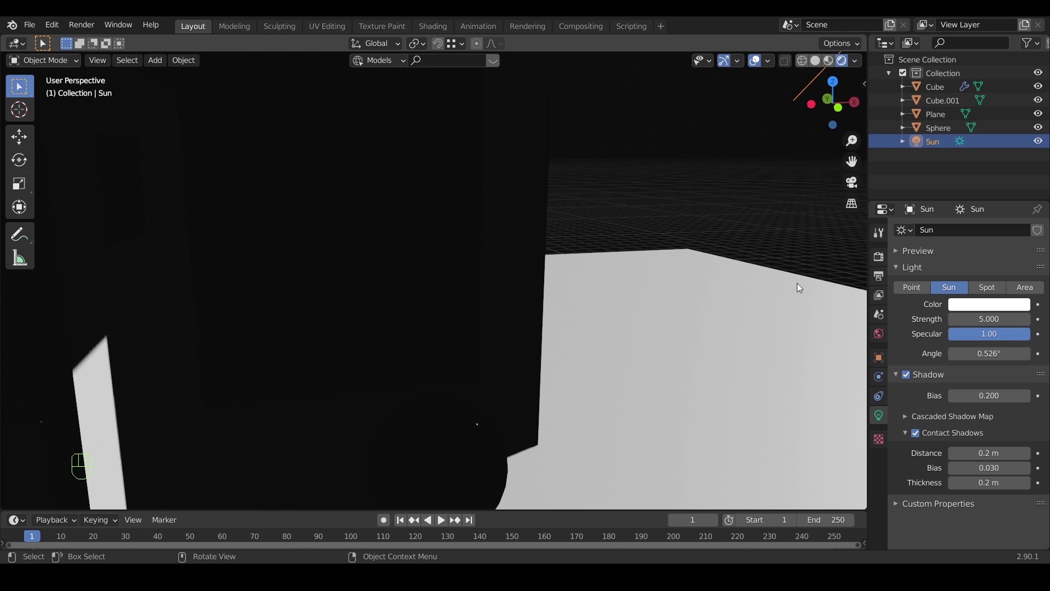
left_click(915, 433)
left_click(533, 244)
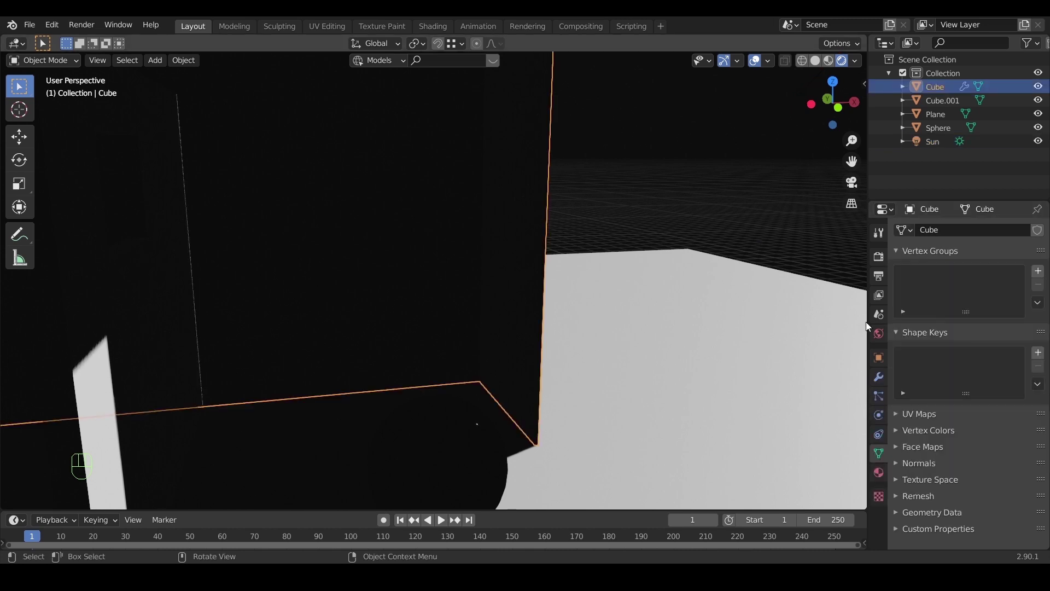
left_click(878, 376)
left_click(992, 291)
type("0.015")
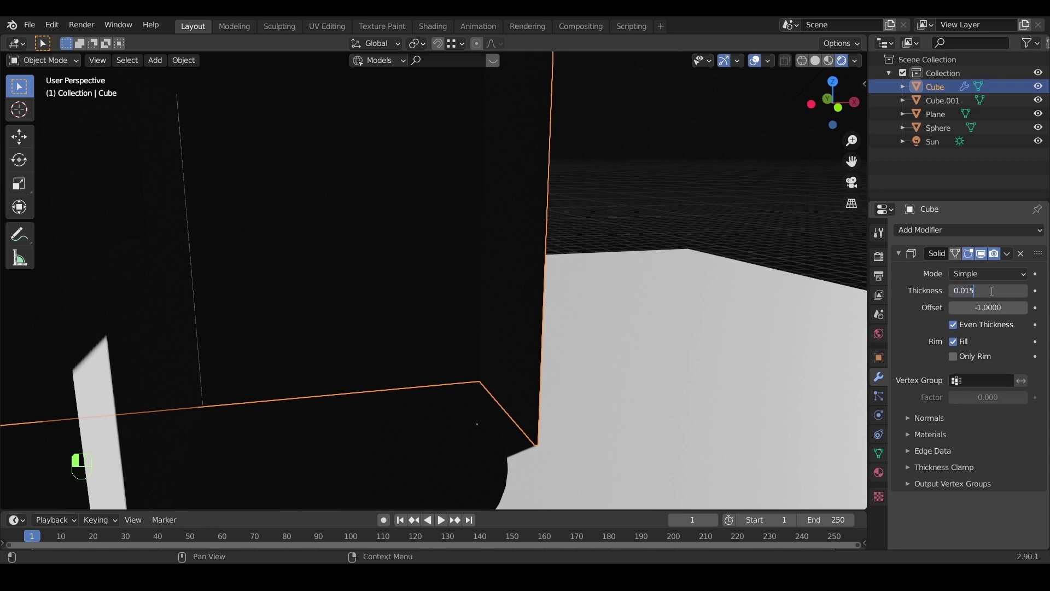
key("Return")
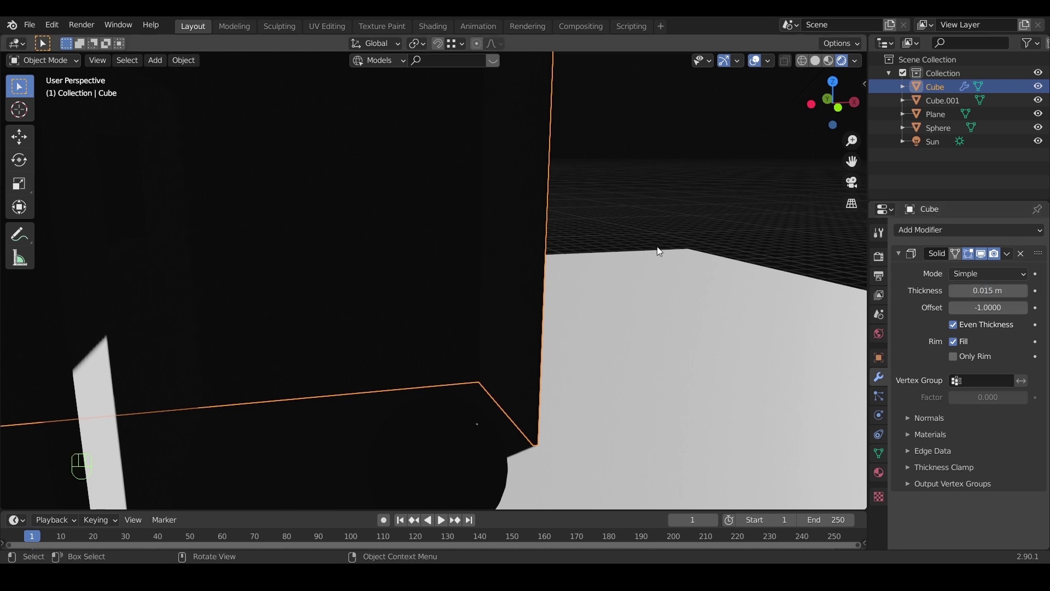
left_click(658, 246)
mouse_move(674, 188)
middle_mouse_down()
mouse_move(642, 261)
mouse_move(615, 268)
mouse_move(654, 266)
middle_mouse_up()
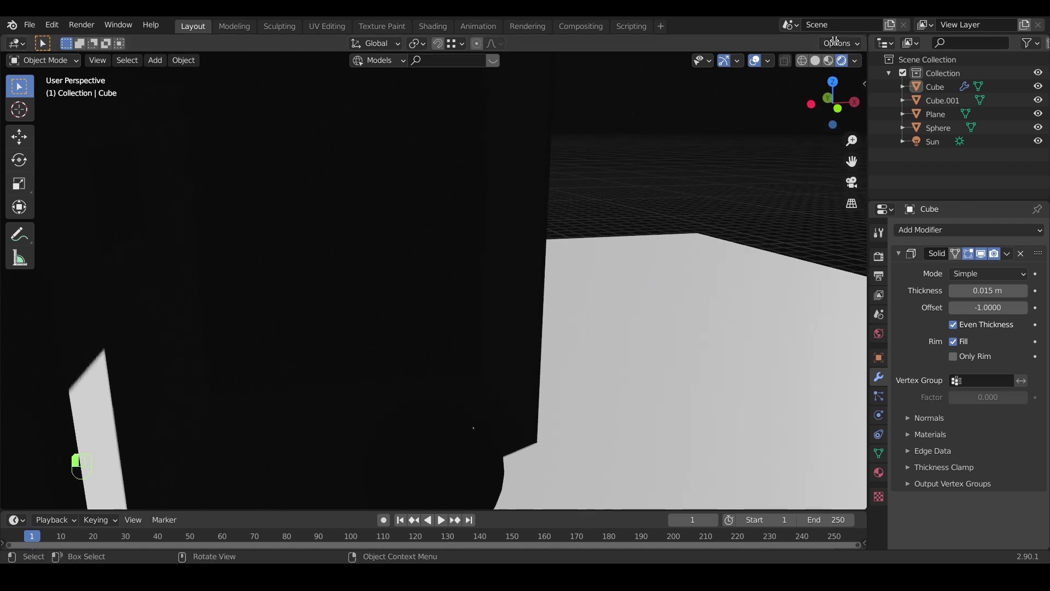
Split the viewport and show the world's shader nodes in the new area with its sidebar hidden
key("ctrl+space")
left_click_drag(557, 100, 502, 100)
left_click(525, 43)
left_click(568, 165)
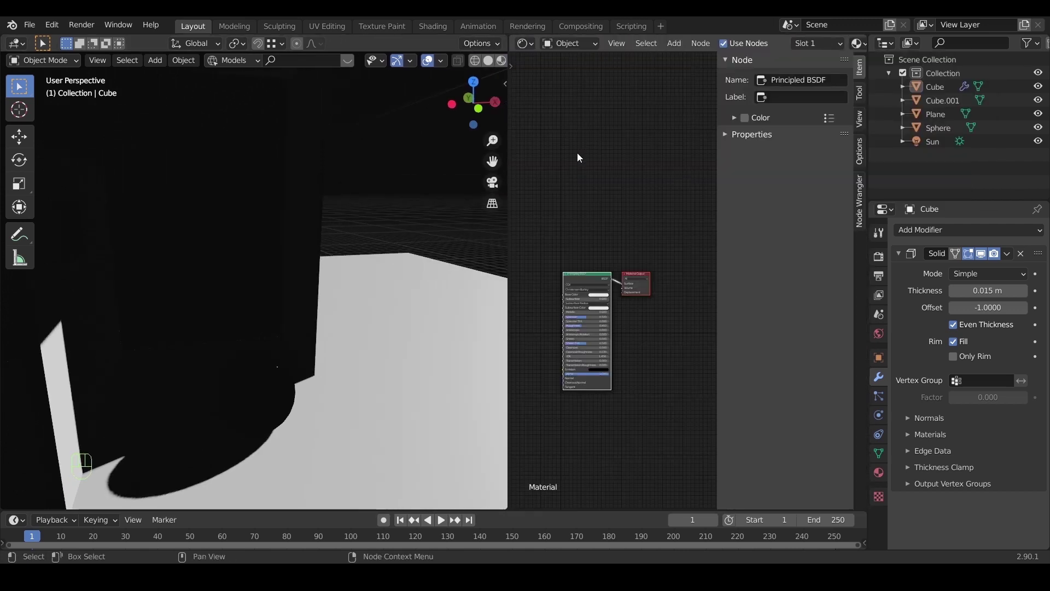
middle_click_drag(532, 235, 594, 226)
scroll(594, 226, "up", 6)
key("n")
Add an Environment Texture node to the world and load the VizPeople_non_commercial_hdr_v1_01 image
key("shift+a")
mouse_move(606, 330)
left_click(687, 358)
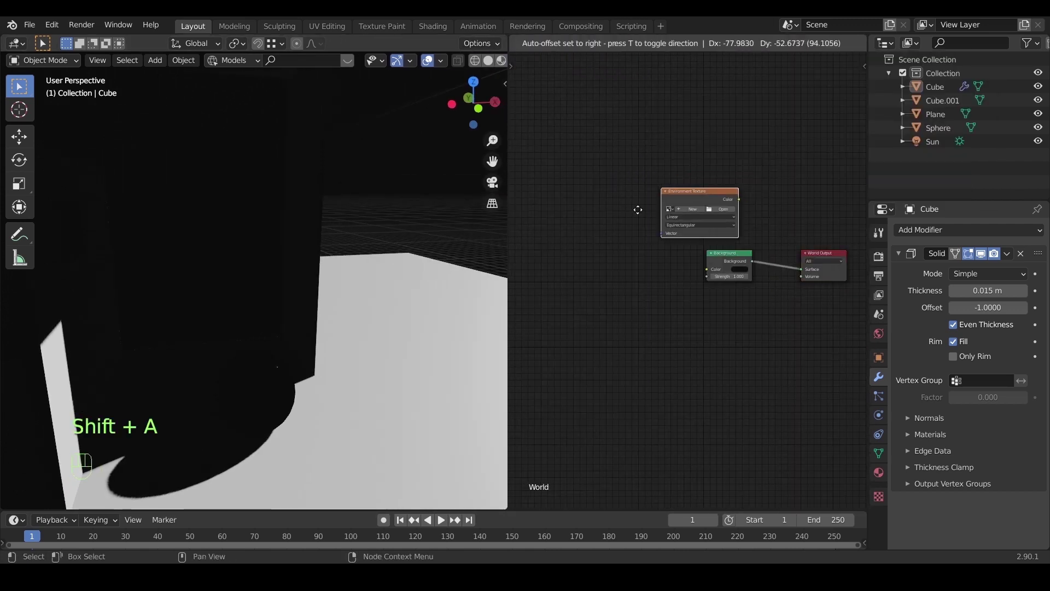
left_click(576, 262)
left_click(655, 261)
left_click(280, 393)
double_click(671, 221)
Connect the environment texture's Color output to the Background node's Color and show the world settings
scroll(670, 221, "up", 4)
middle_click_drag(671, 221, 786, 225)
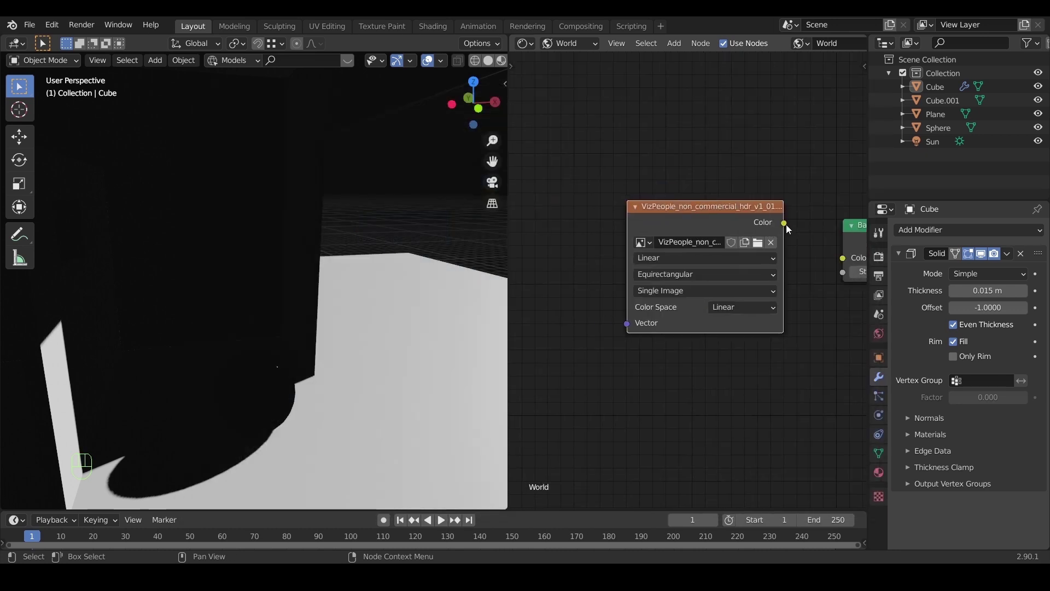
left_click_drag(784, 223, 843, 257)
left_click(878, 333)
Add mapping nodes to the environment texture with Node Wrangler and set the Mapping Z rotation to -29.4°
middle_click_drag(657, 353, 762, 357)
left_click(763, 213)
key("ctrl+t")
middle_click_drag(414, 215, 366, 290)
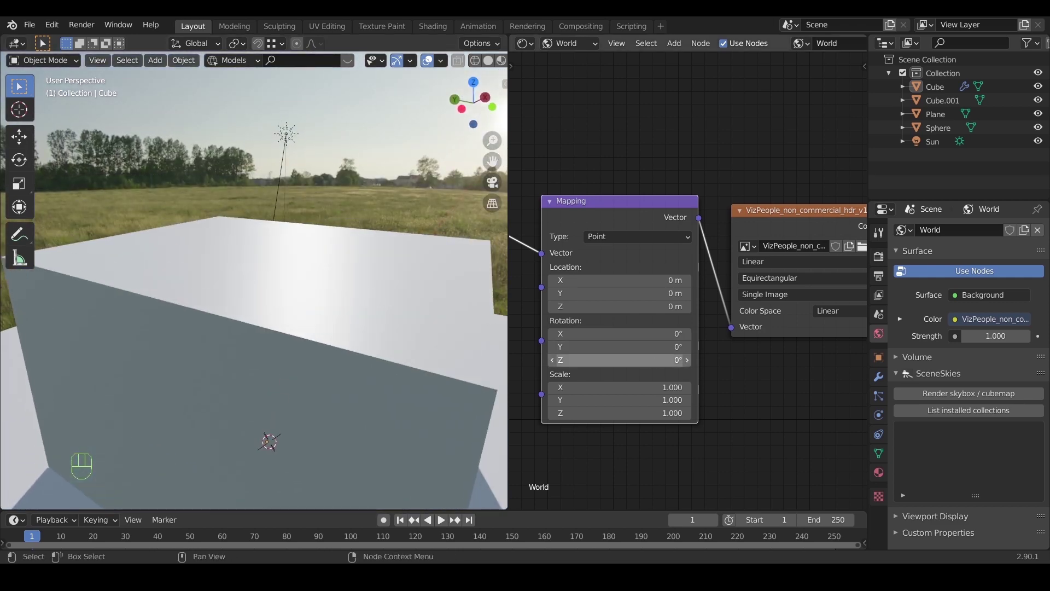
left_click_drag(646, 358, 580, 359)
Rotate the sun lamp freely and move it along the Z axis beside the building
middle_click_drag(377, 258, 370, 294)
scroll(370, 294, "down", 3)
middle_click_drag(470, 245, 361, 233, "shift")
left_click(373, 177)
key("r")
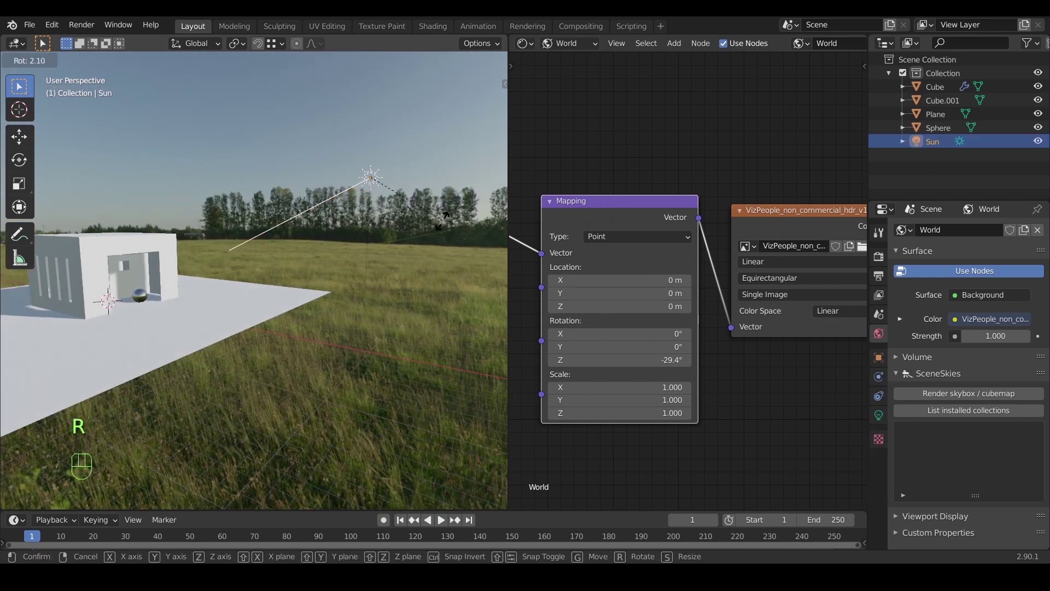
left_click(438, 237)
key("g")
key("z")
left_click(385, 295)
Rotate the sun lamp about 5.36° around the Z axis to redirect the light into the building
middle_click_drag(379, 298, 348, 298)
key("r")
key("z")
left_click(288, 358)
scroll(348, 297, "up", 2)
scroll(349, 296, "up", 5)
middle_click_drag(395, 271, 306, 268)
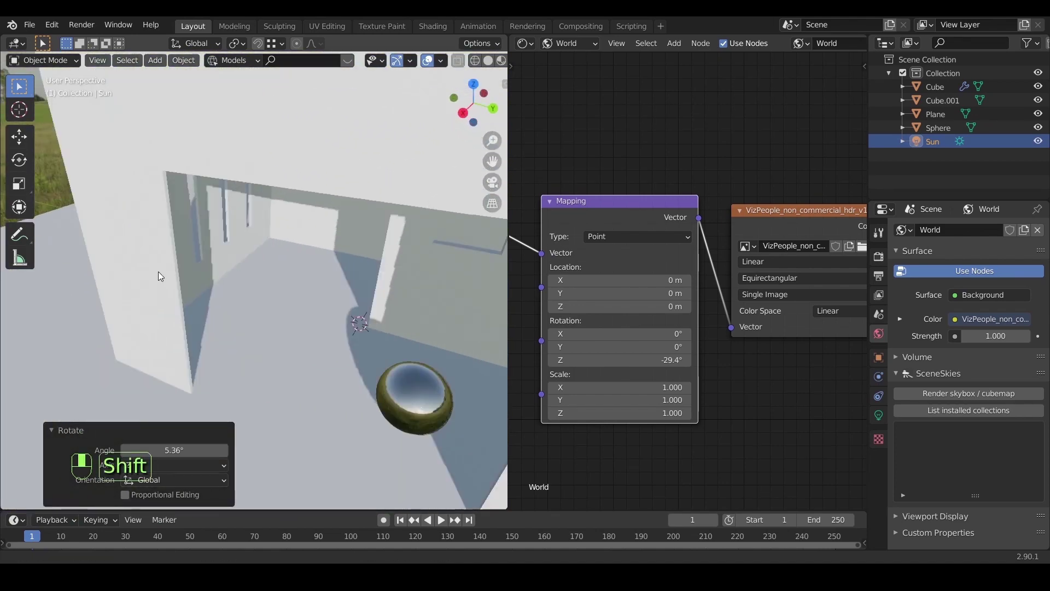
Select the reflective sphere and enable Screen Space Reflections in the Eevee render settings
middle_click_drag(159, 272, 76, 257, "shift")
scroll(237, 287, "up", 3)
middle_click_drag(237, 287, 387, 329)
left_click(323, 274)
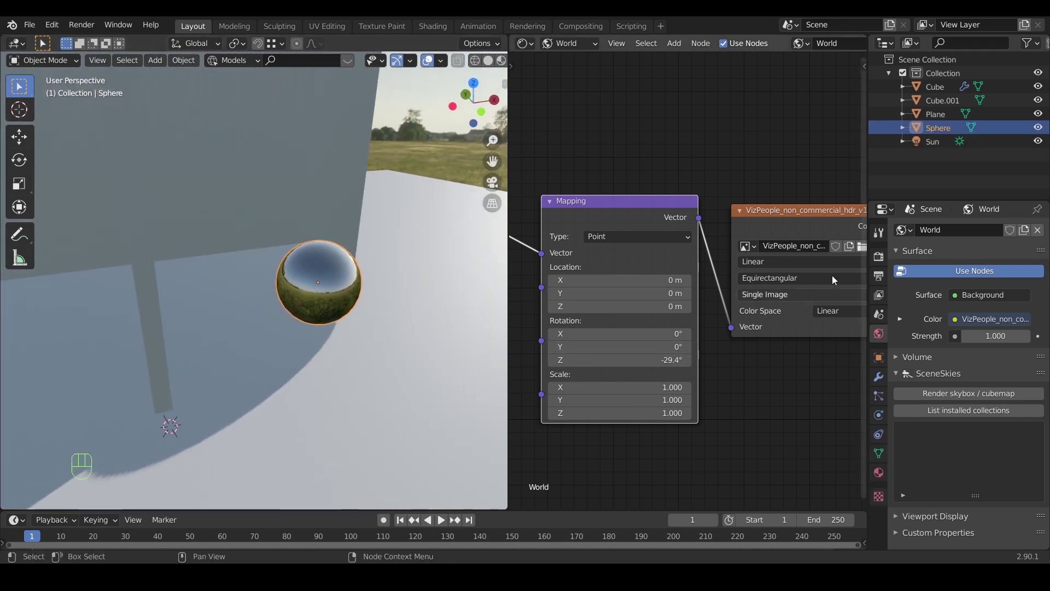
left_click(879, 257)
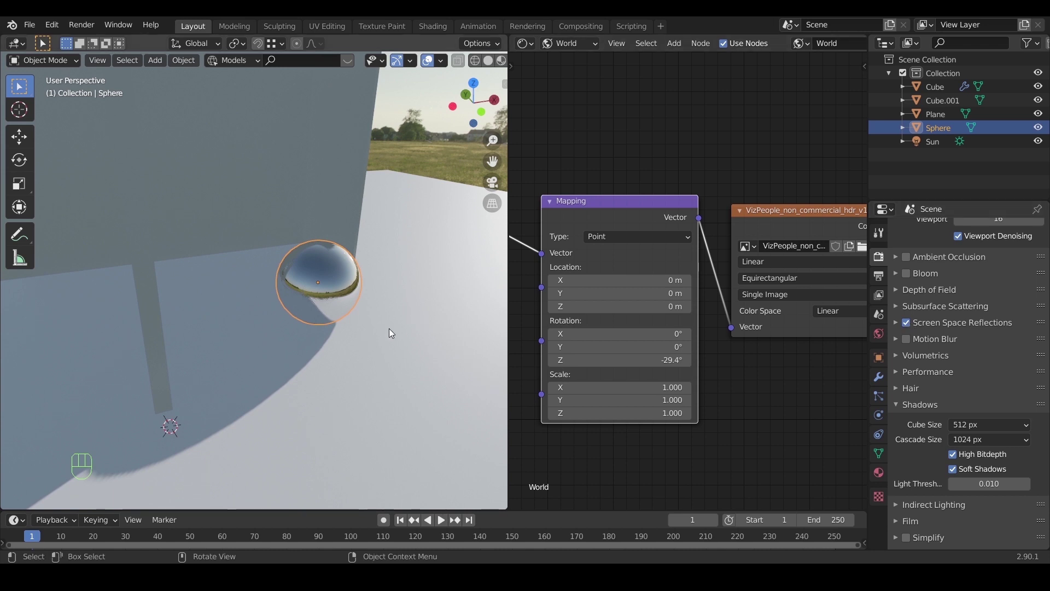
Compare the sphere's reflections up close with Screen Space Reflections off and on
middle_click_drag(393, 329, 183, 337)
scroll(320, 355, "up", 4)
middle_click_drag(320, 356, 416, 344)
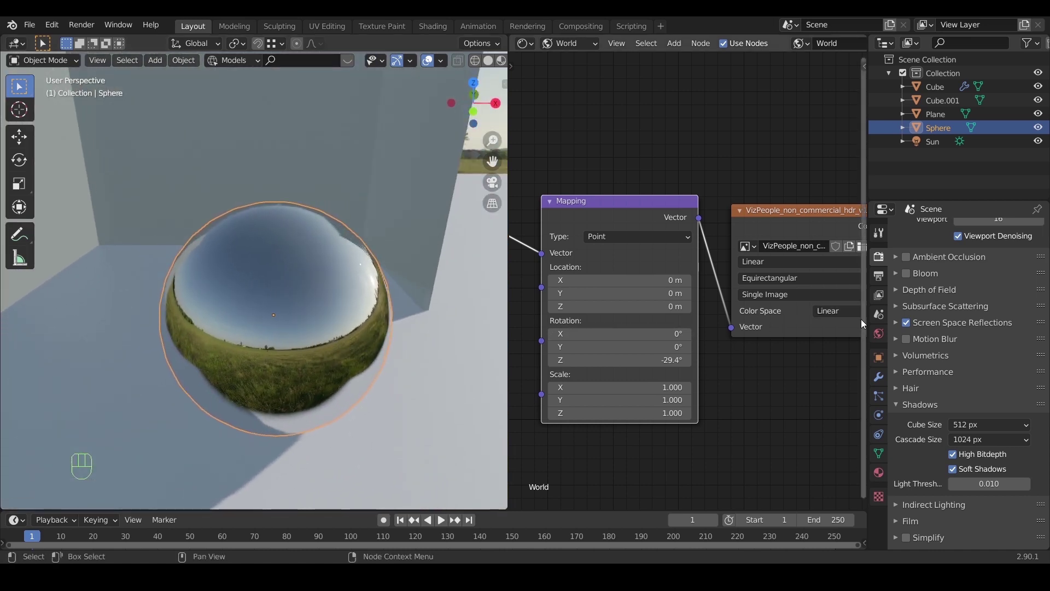
left_click(906, 323)
left_click(906, 322)
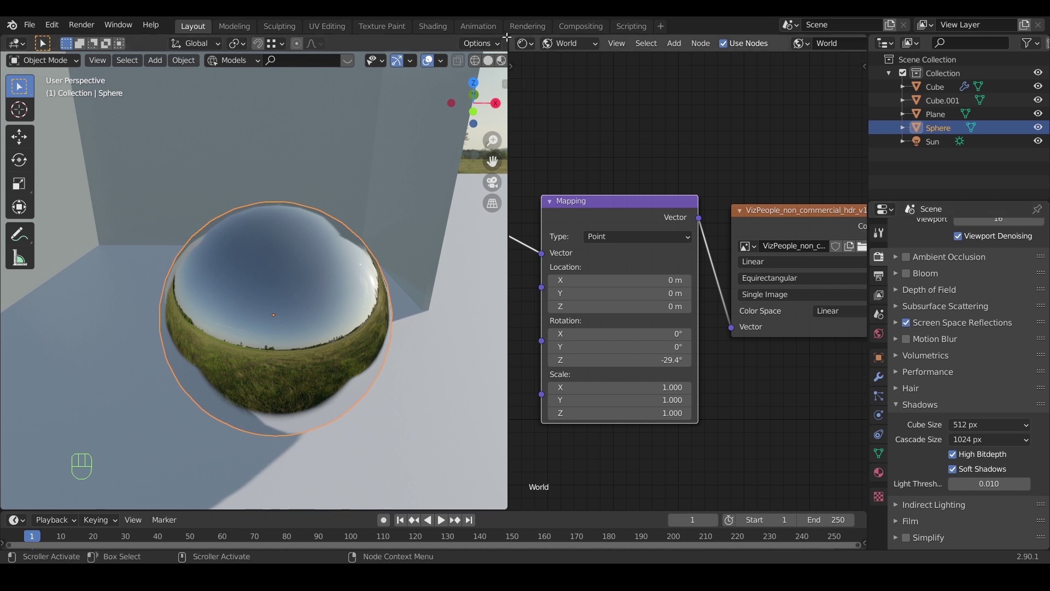
Close the shader node area and add an Irradiance Volume light probe to the scene
left_click_drag(507, 37, 557, 77)
scroll(512, 232, "down", 4)
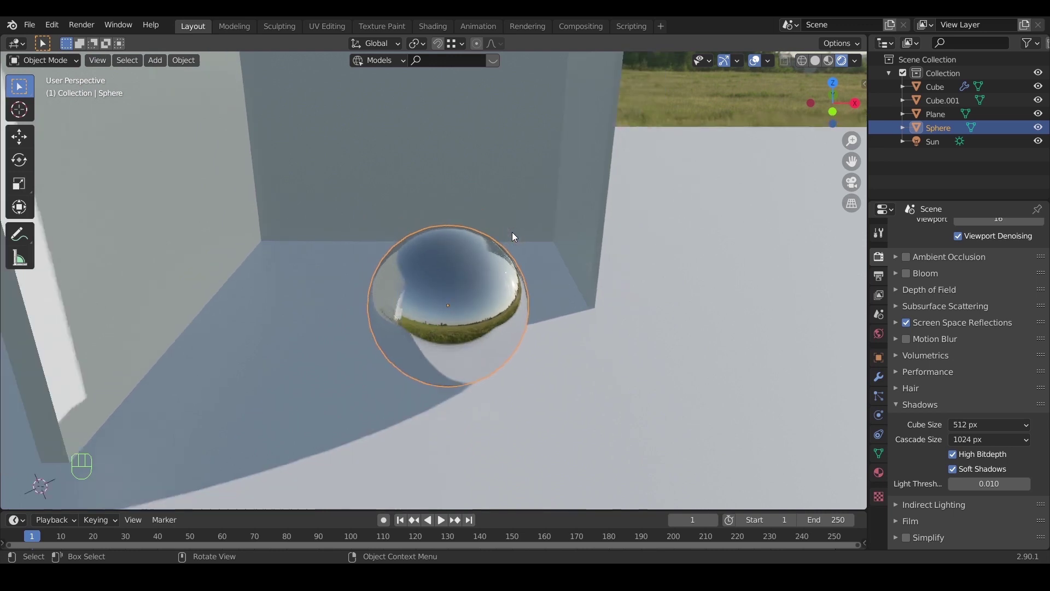
key("shift+a")
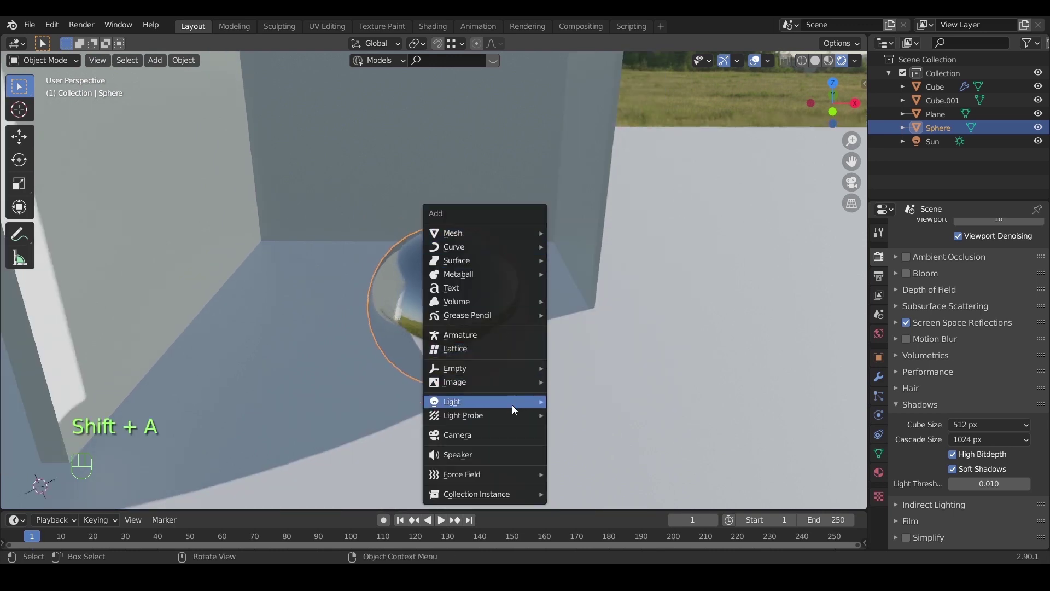
mouse_move(508, 412)
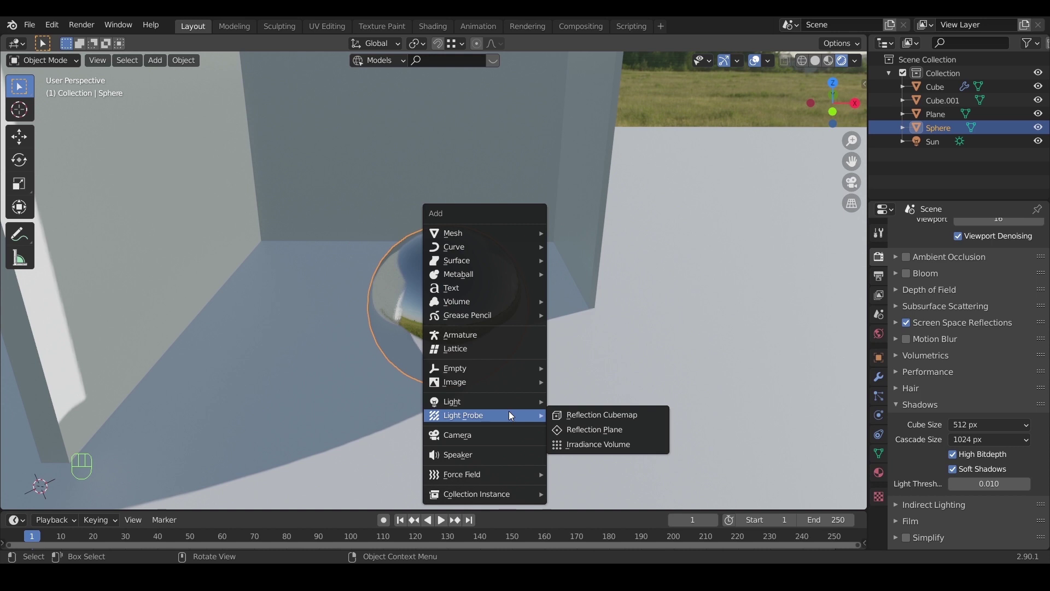
left_click(583, 445)
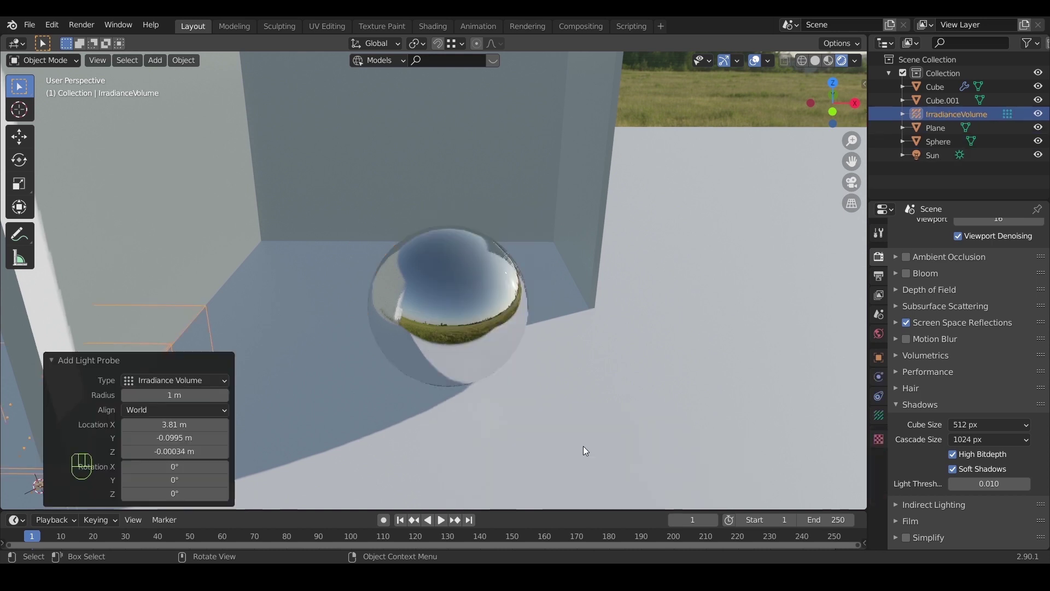
Scale the irradiance volume up uniformly in the wireframe top view to span the building's width
scroll(509, 374, "down", 6)
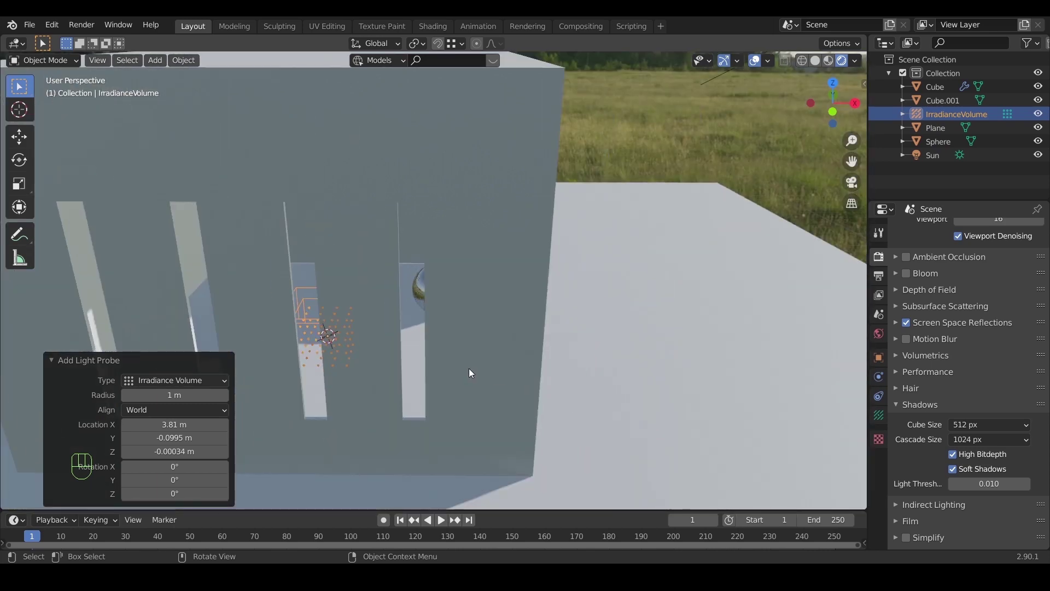
middle_click_drag(468, 369, 317, 366)
middle_click_drag(413, 331, 454, 335, "shift")
scroll(501, 339, "up", 6)
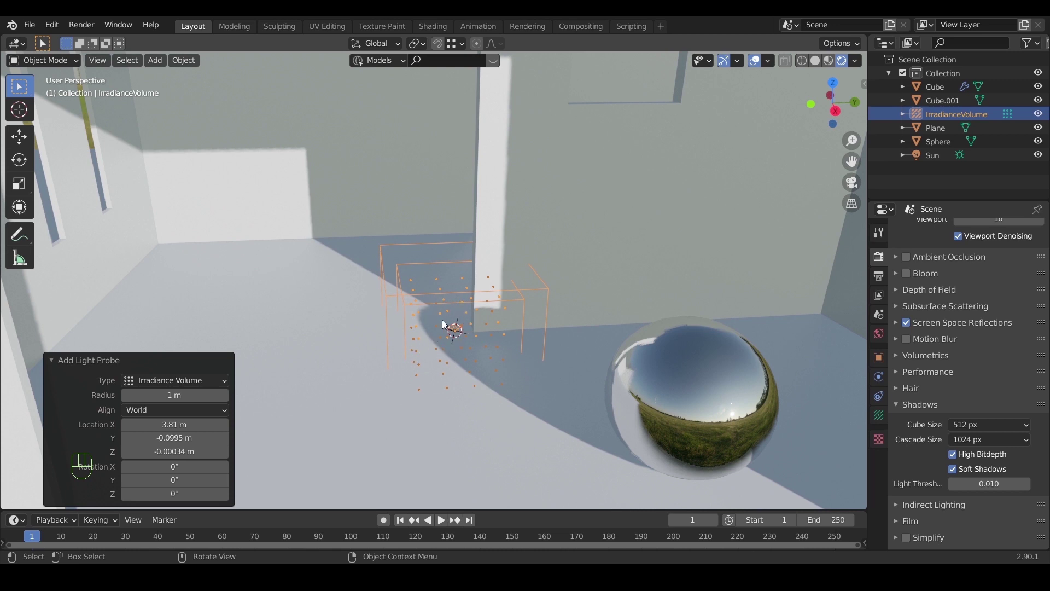
middle_click_drag(443, 323, 445, 258)
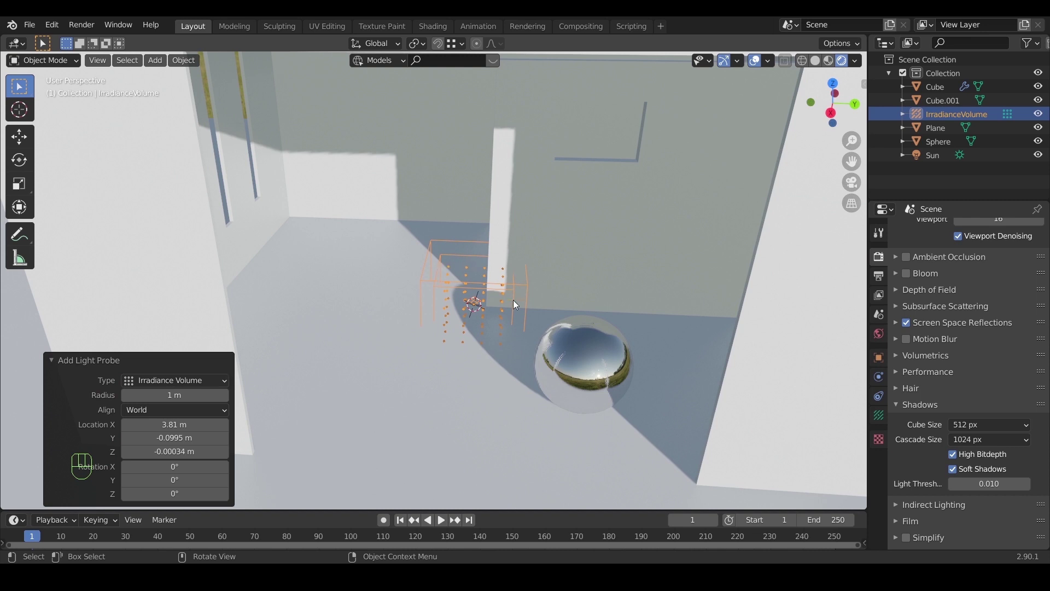
scroll(475, 224, "down", 2)
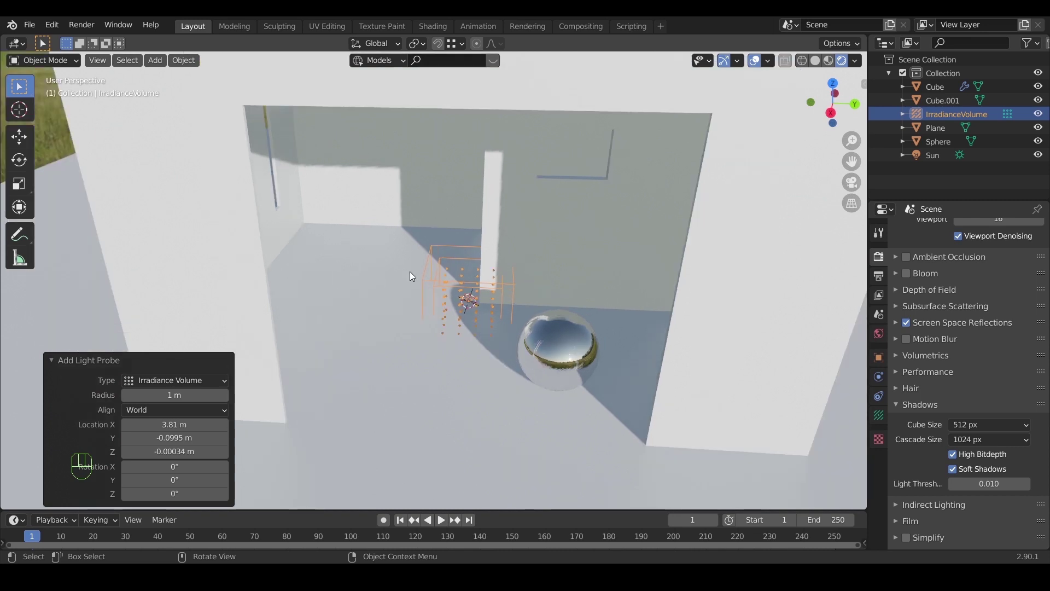
key("KP_7")
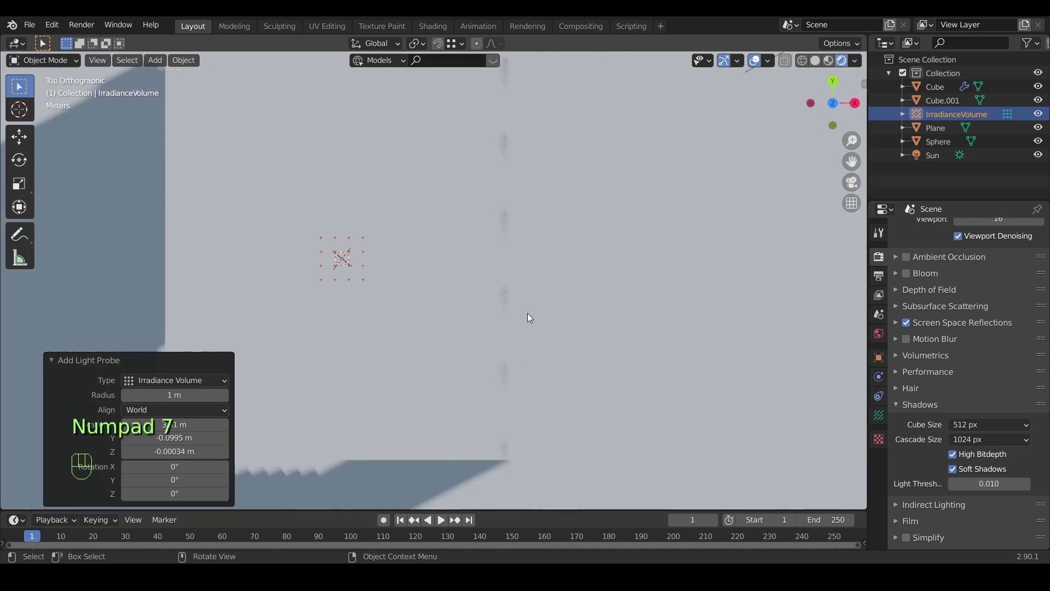
key("z")
middle_click_drag(408, 304, 500, 330, "shift")
scroll(500, 330, "down", 2)
key("s")
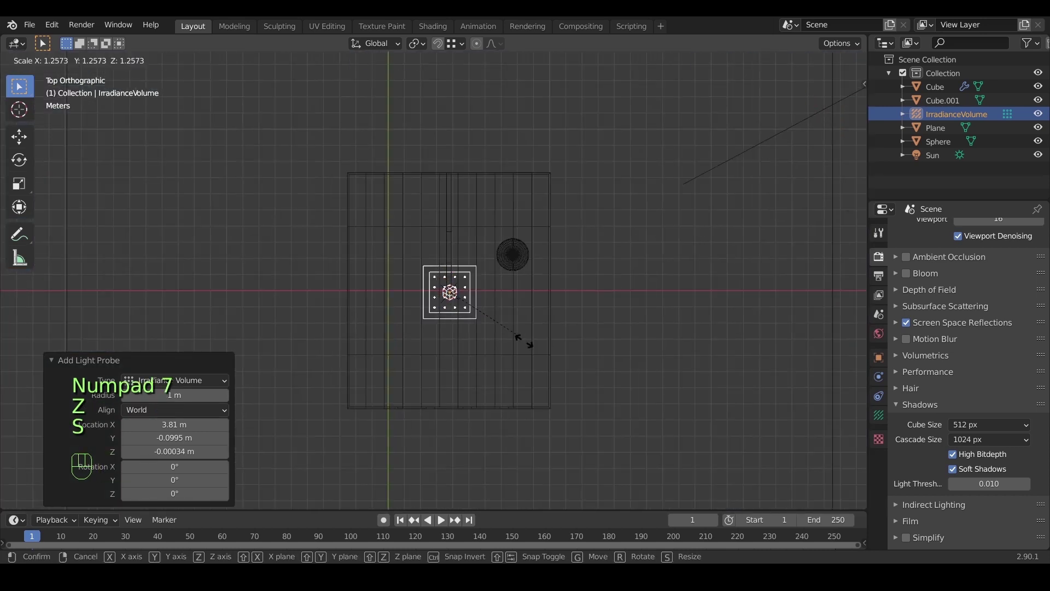
left_click(607, 410)
key("s")
left_click(585, 374)
Scale the irradiance volume by 1.170 along Y and move it about 0.10 m along Y to match the building
key("s")
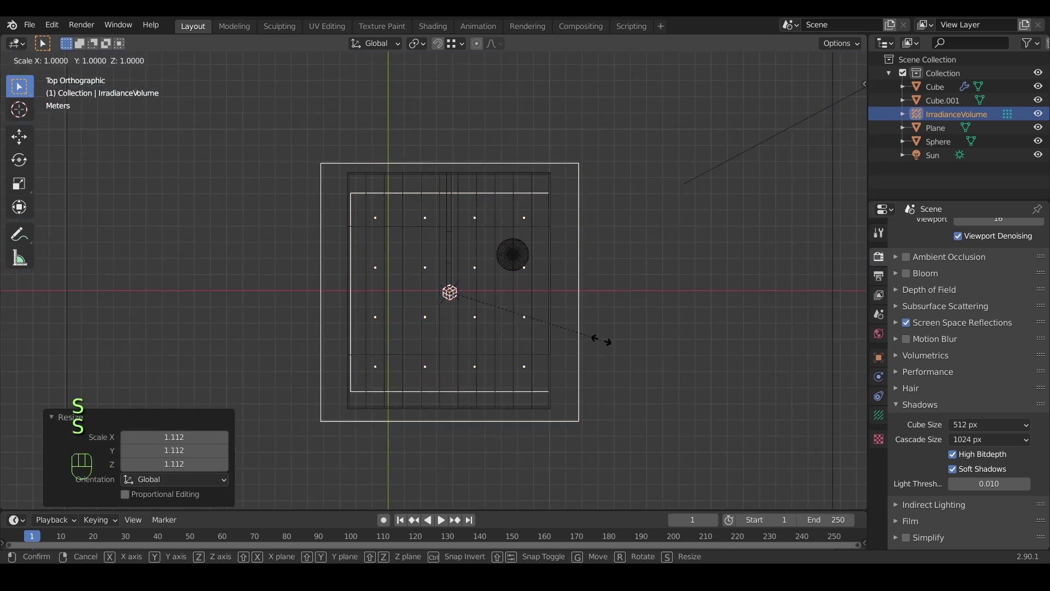
key("y")
left_click(623, 359)
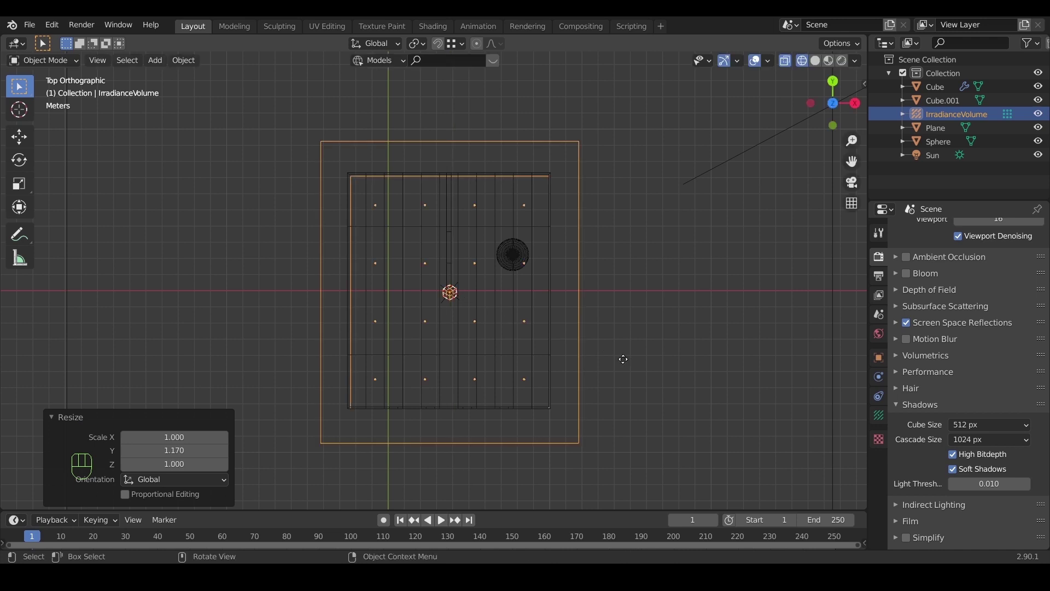
key("g")
key("y")
left_click(621, 357)
In front view, raise the irradiance volume about 4.03 m and scale it to about 0.84 along Z
middle_click_drag(621, 357, 551, 287)
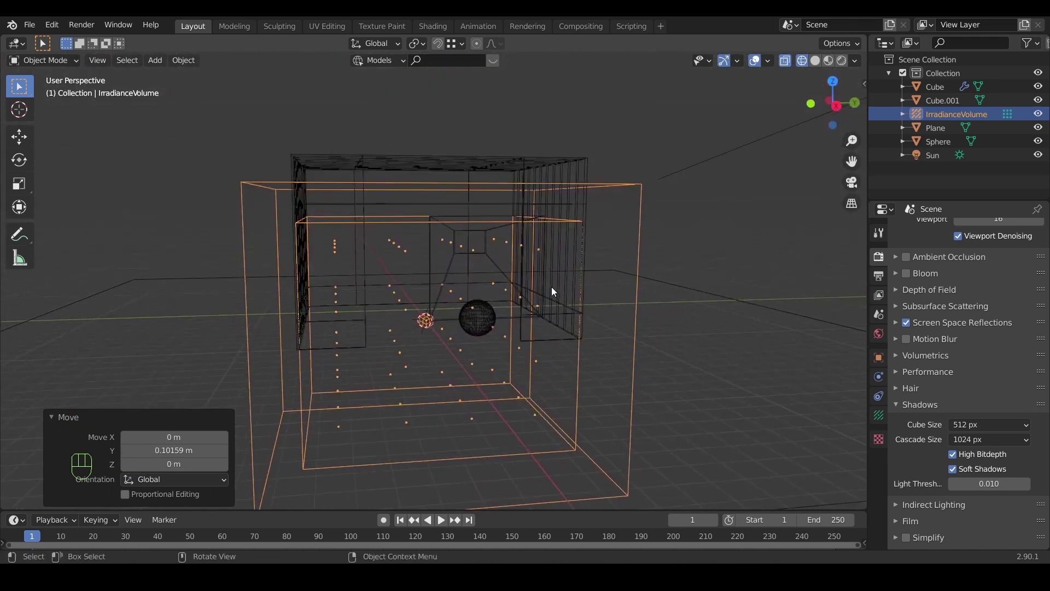
key("KP_1")
key("g")
key("z")
left_click(623, 271)
key("s")
key("z")
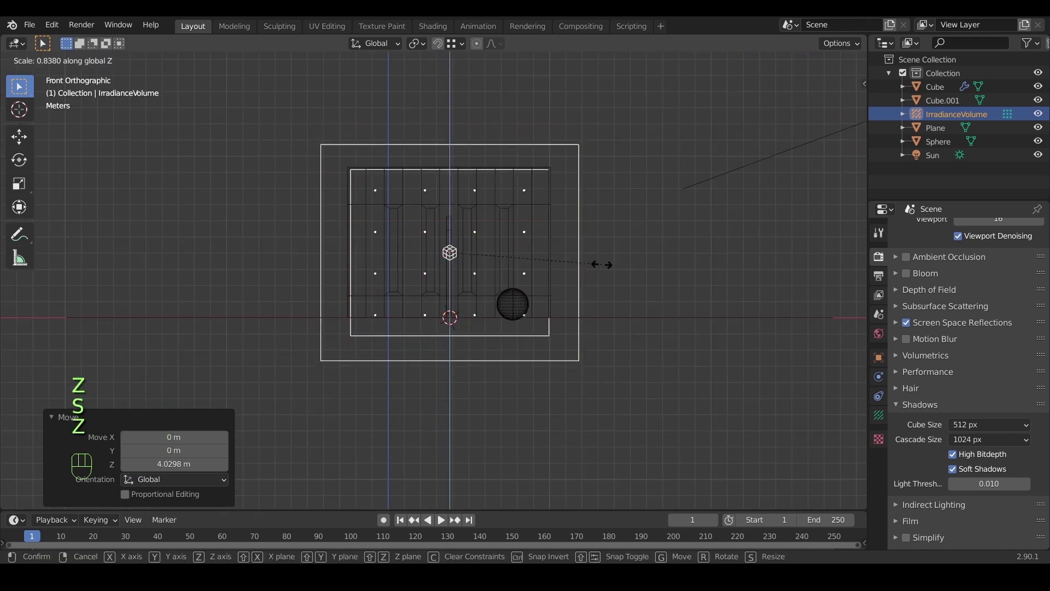
left_click(605, 262)
Nudge the irradiance volume upward and scale it about 0.94 along Z to fit between floor and roof
key("g")
key("z")
key("z")
left_click(624, 267)
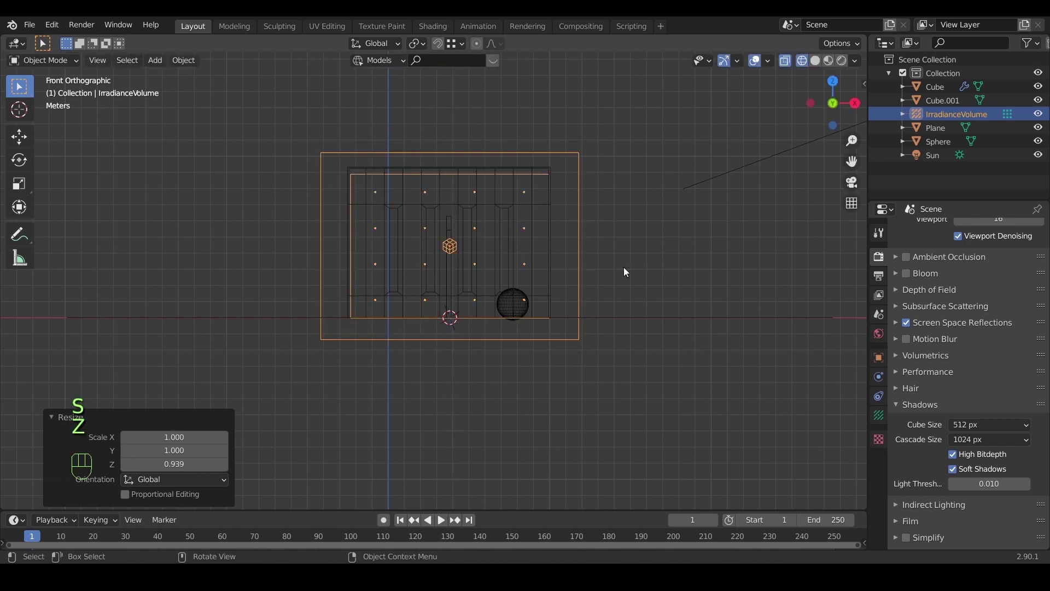
key("s")
Scale the irradiance volume uniformly by 0.992 and switch the viewport to solid shading
key("z")
left_click(628, 263)
mouse_move(628, 263)
middle_mouse_down()
mouse_move(635, 301)
mouse_move(619, 382)
mouse_move(492, 388)
middle_mouse_up()
key("s")
left_click(652, 402)
scroll(646, 397, "up", 2)
scroll(492, 388, "up", 4)
key("z")
left_click(607, 405)
Fine-tune the irradiance volume with a uniform scale of 1.002 at the building's wall corner
mouse_move(602, 409)
middle_mouse_down()
mouse_move(589, 417)
mouse_move(562, 390)
middle_mouse_up()
scroll(562, 390, "up", 4)
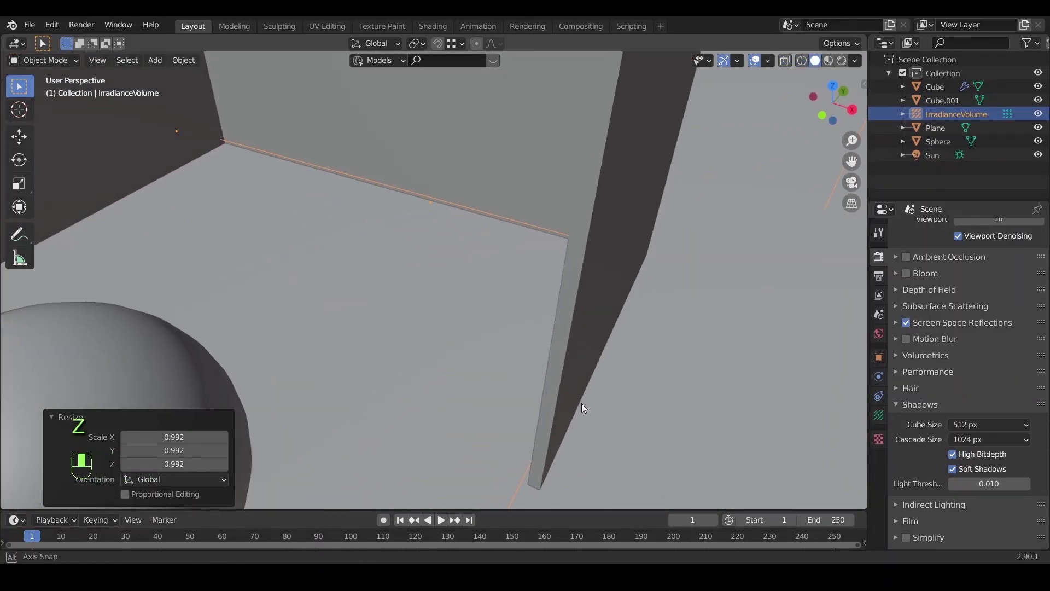
key("s")
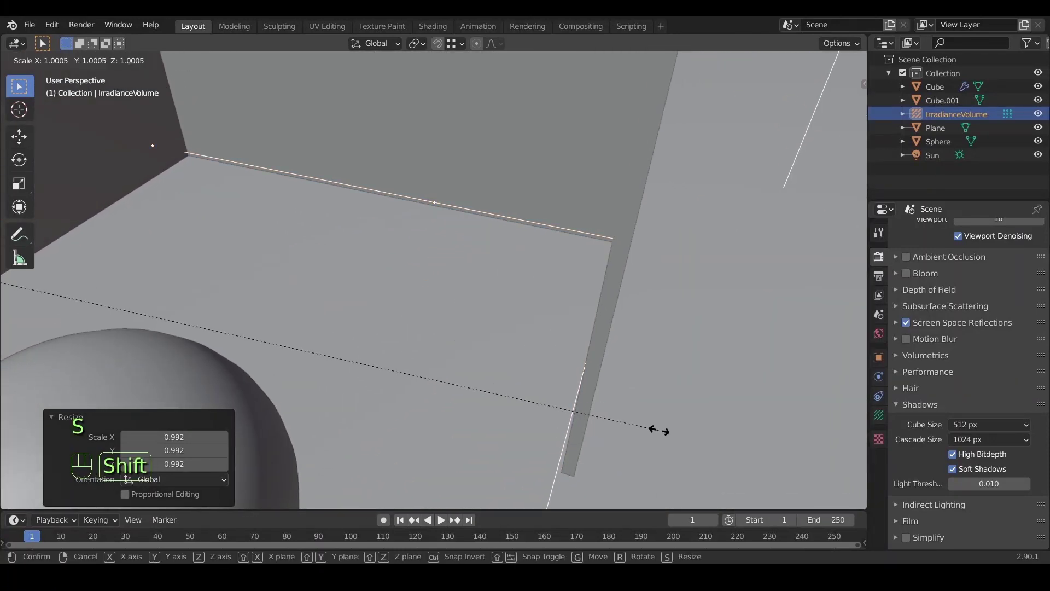
left_click(809, 453)
Scale the irradiance volume by 1.008 along Z so its lower edge meets the floor
middle_click_drag(810, 452, 657, 383)
scroll(562, 346, "down", 3)
middle_click_drag(564, 351, 565, 295)
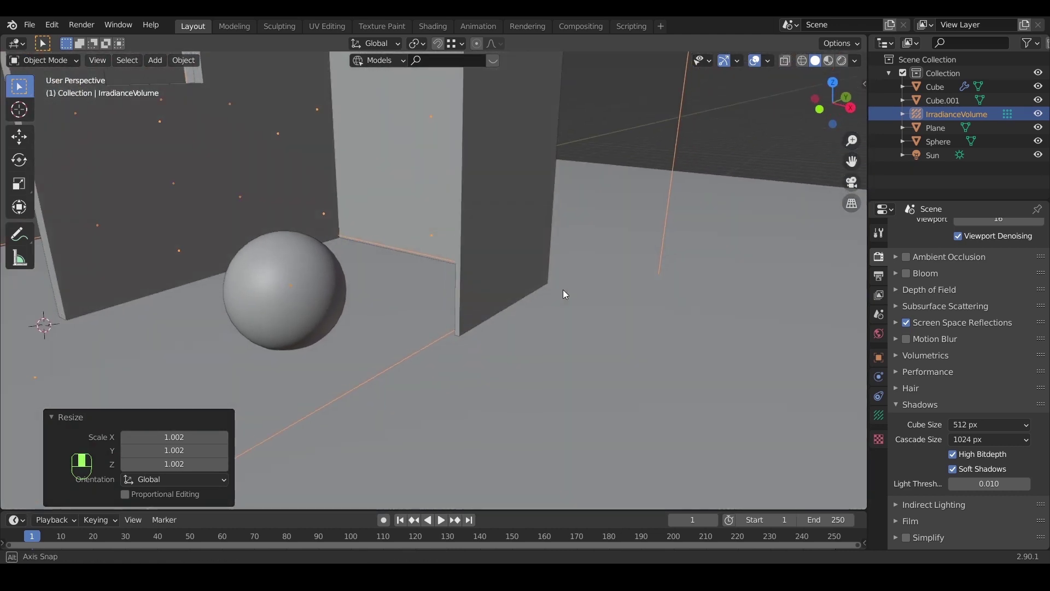
scroll(553, 301, "up", 5)
key("s")
key("z")
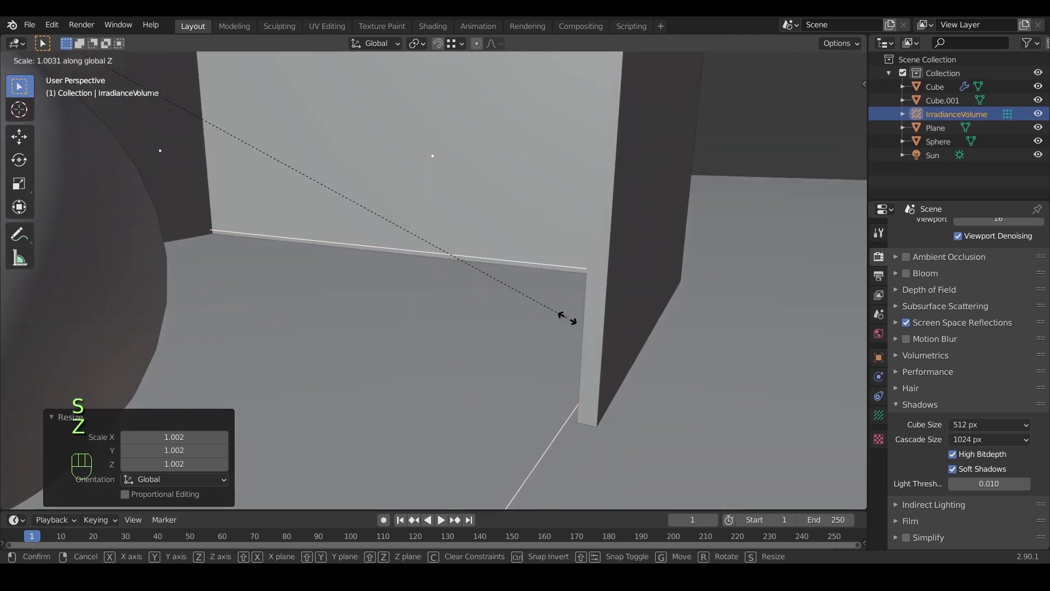
left_click(579, 335)
middle_click_drag(500, 287, 353, 296, "shift")
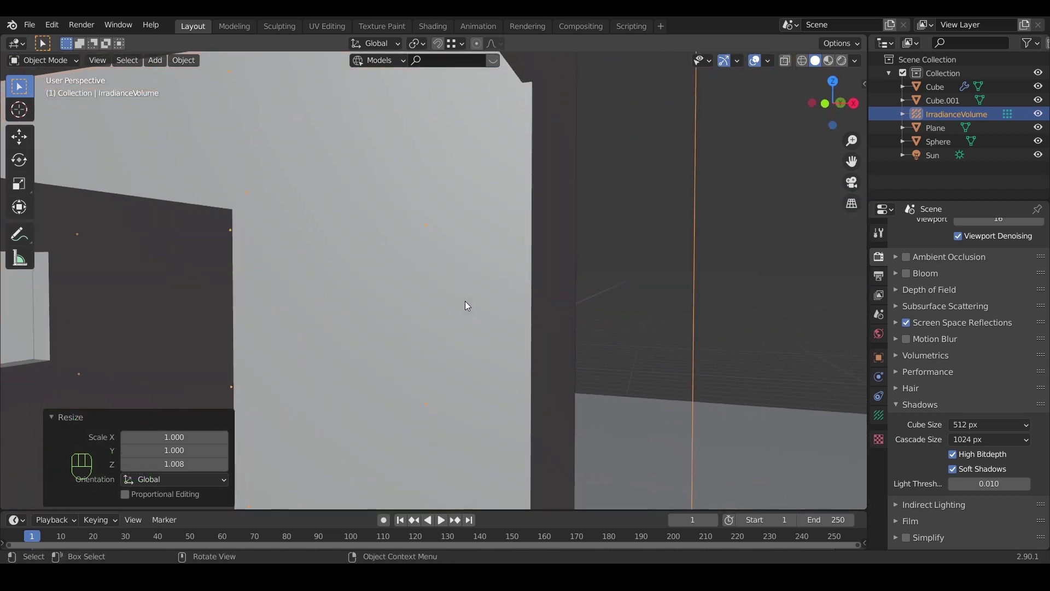
Switch the viewport to rendered shading and bake the indirect lighting for the scene
mouse_move(467, 306)
middle_mouse_down()
mouse_move(415, 315)
mouse_move(526, 253)
middle_mouse_up()
scroll(413, 315, "down", 3)
key("z")
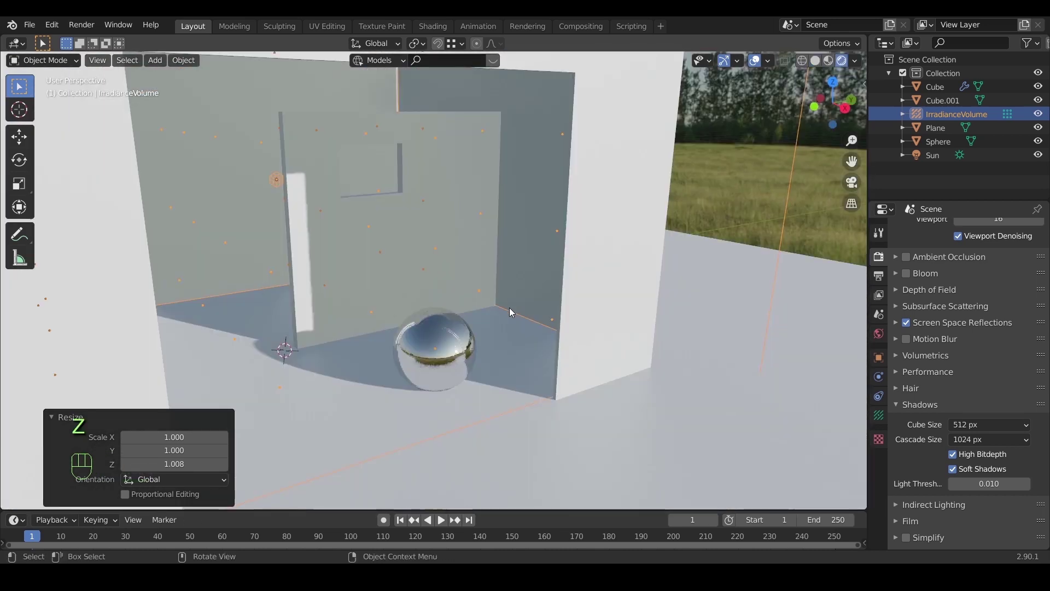
scroll(929, 394, "down", 2)
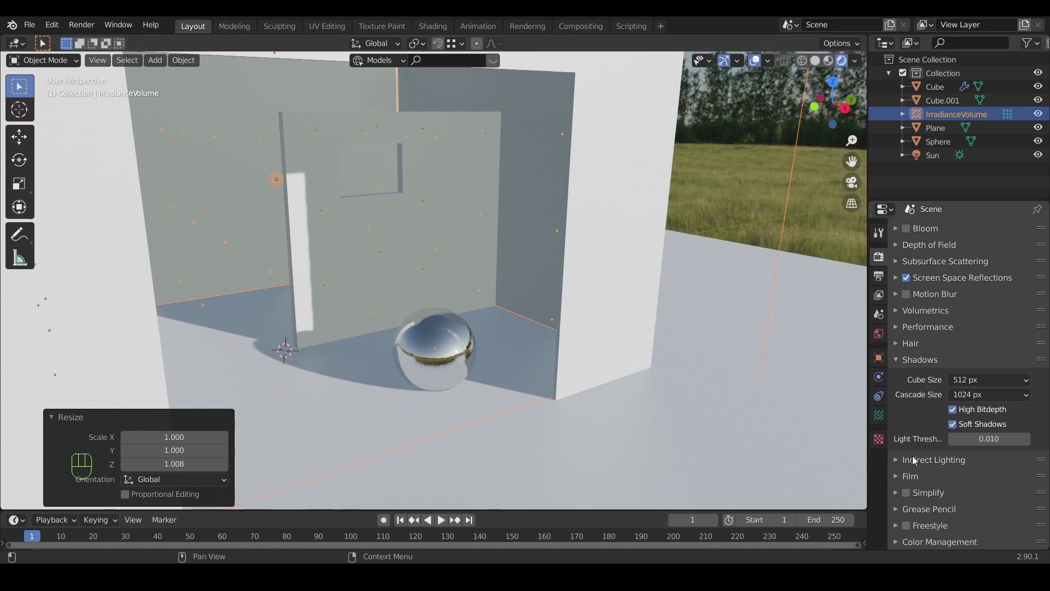
left_click(914, 461)
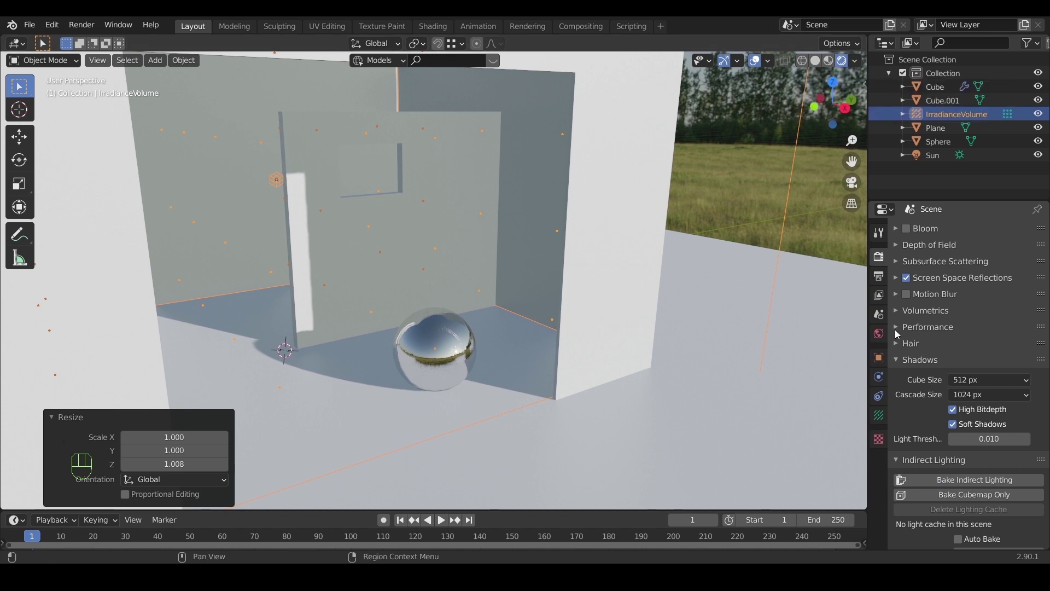
left_click(977, 480)
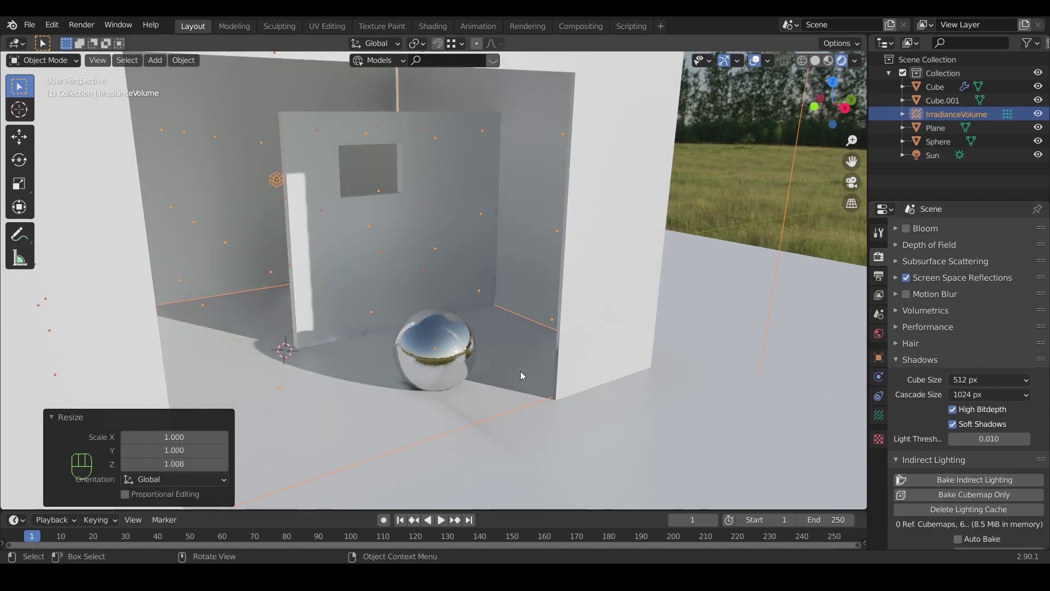
Add a Reflection Cubemap light probe at the 3D cursor inside the building
middle_click_drag(520, 371, 525, 350)
middle_click_drag(386, 293, 414, 286)
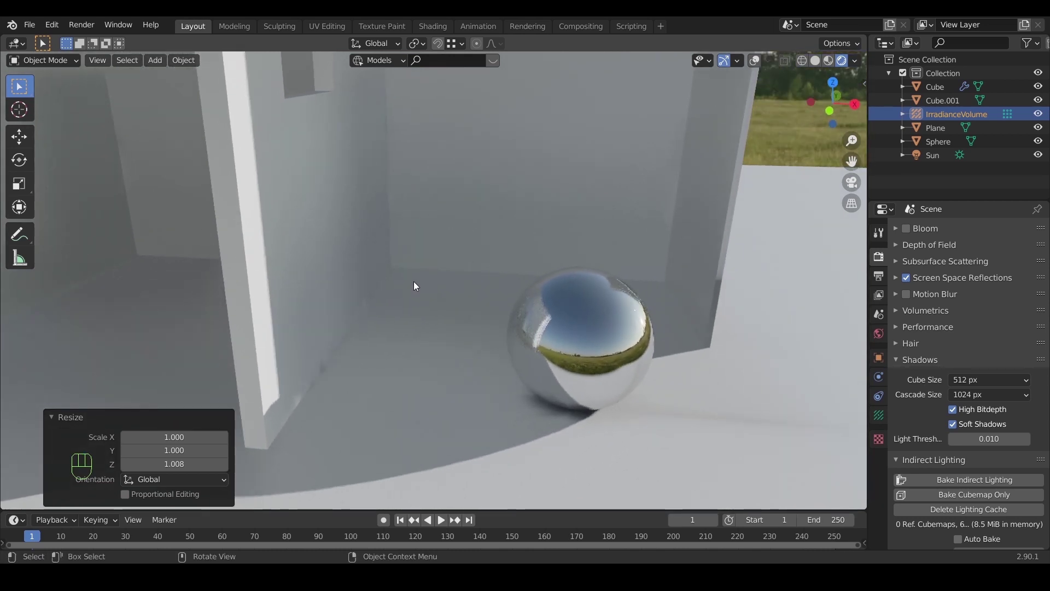
middle_click_drag(501, 327, 415, 301, "shift")
scroll(415, 301, "up", 3)
mouse_move(450, 332)
middle_mouse_down()
mouse_move(392, 333)
mouse_move(501, 327)
mouse_move(453, 336)
middle_mouse_up()
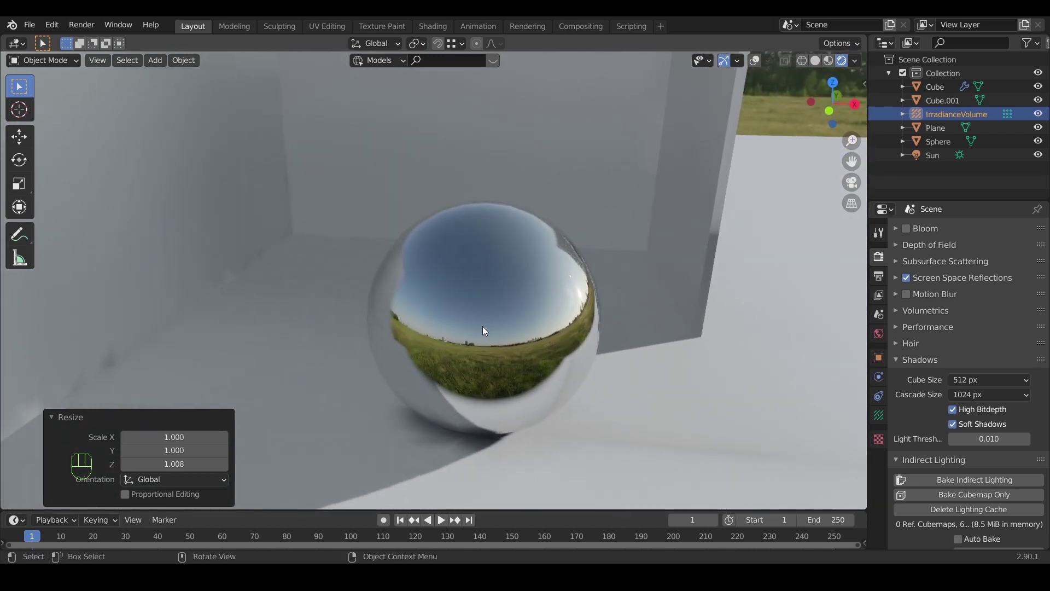
middle_click_drag(517, 327, 455, 307)
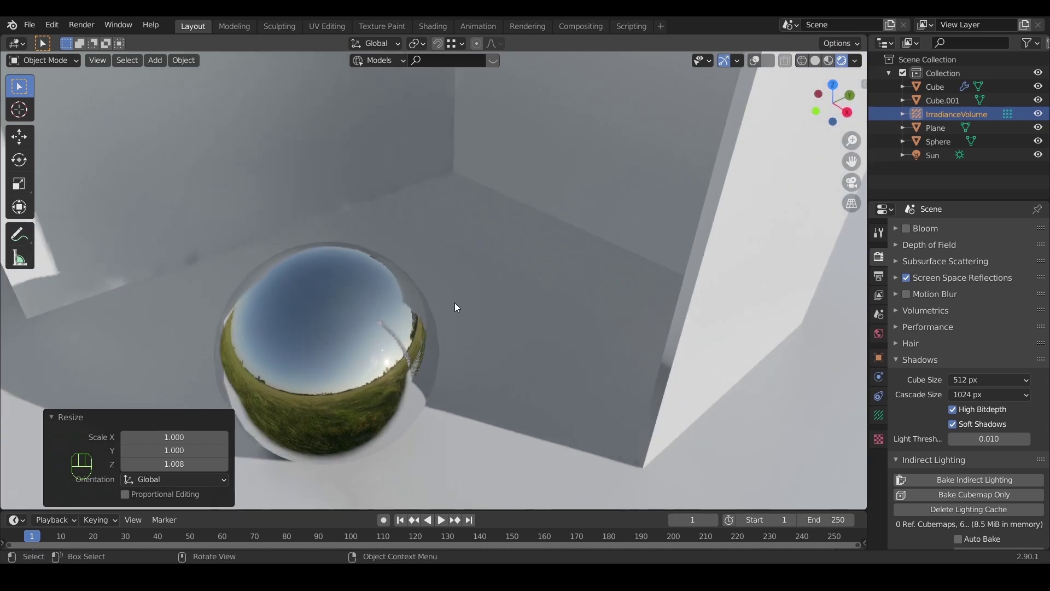
scroll(455, 307, "down", 4)
key("shift+a")
mouse_move(454, 303)
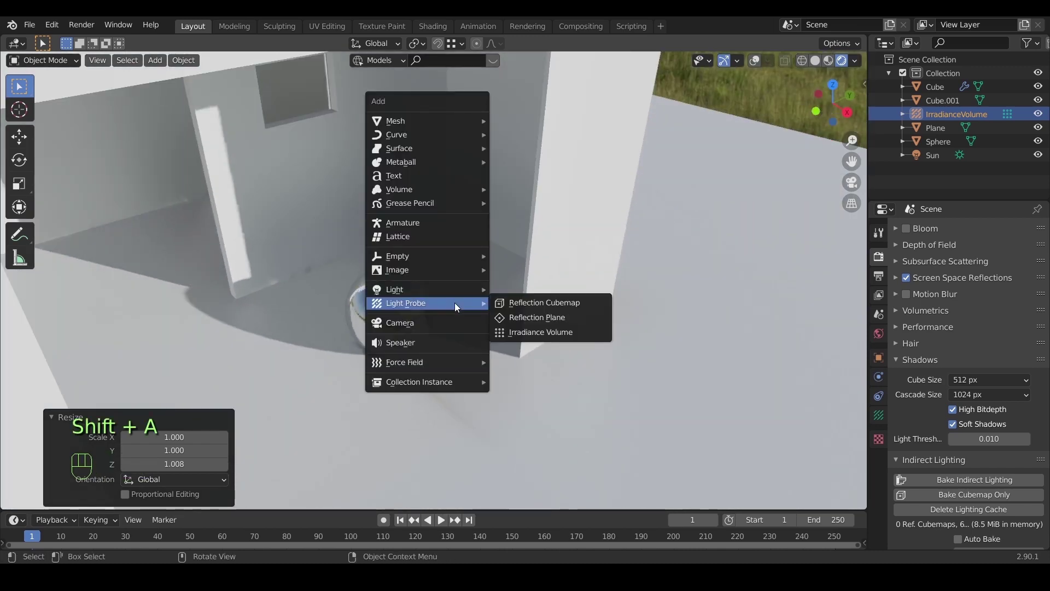
left_click(566, 304)
scroll(442, 290, "down", 6)
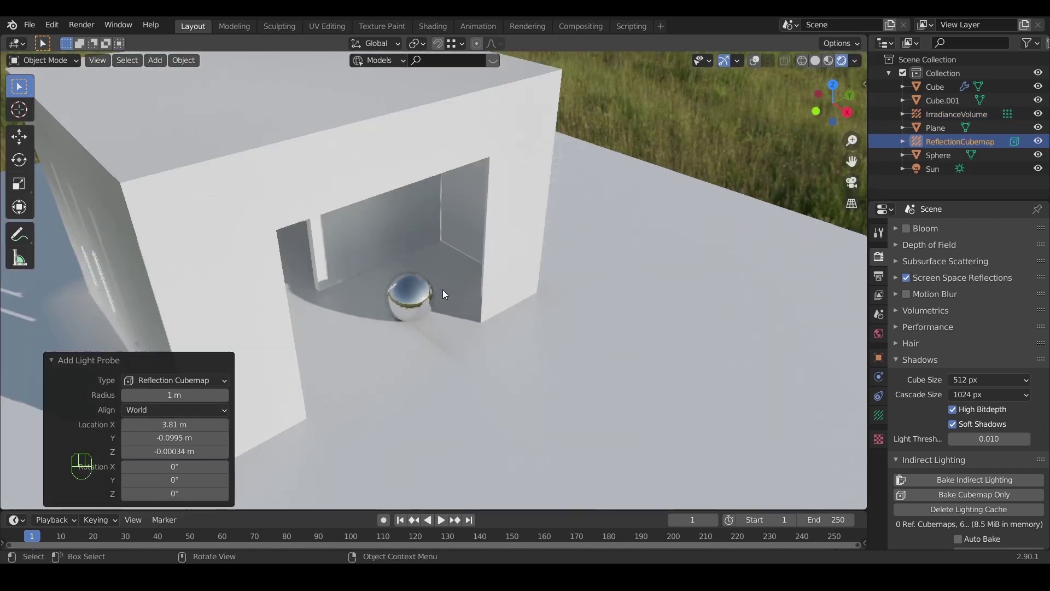
Show the viewport overlays and scale the reflection cubemap up until it encloses the building, finishing with a uniform factor of 1.693
middle_click_drag(442, 290, 717, 101)
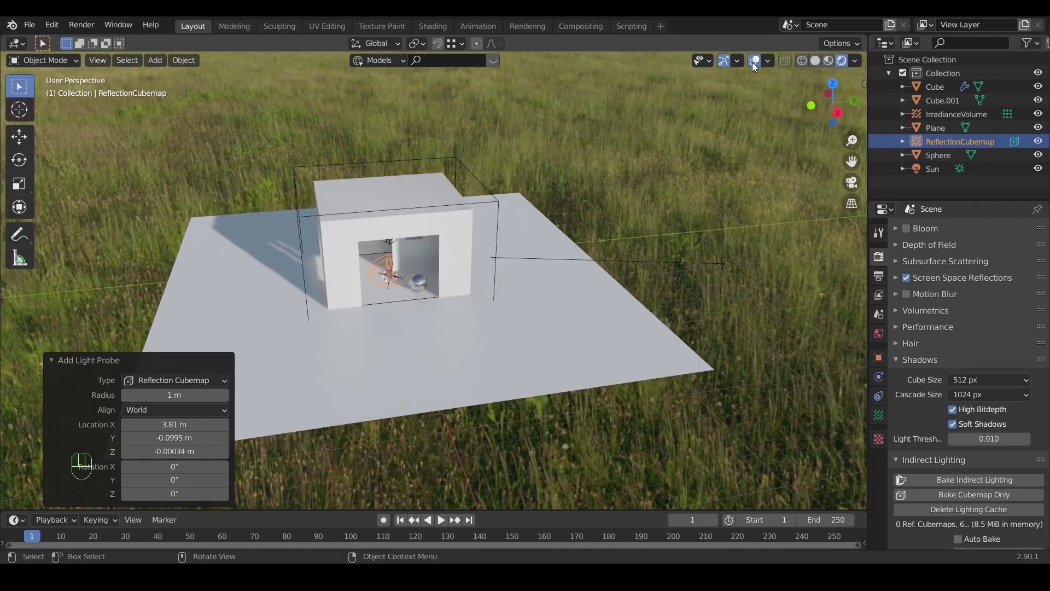
middle_click_drag(365, 318, 398, 314)
key("s")
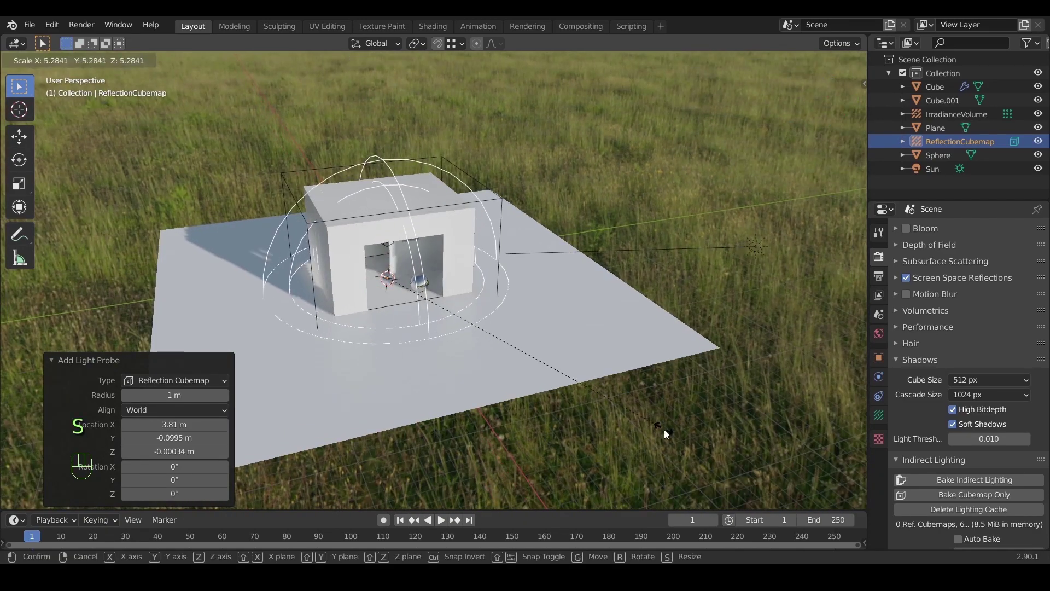
left_click(556, 377)
middle_click_drag(556, 377, 453, 315)
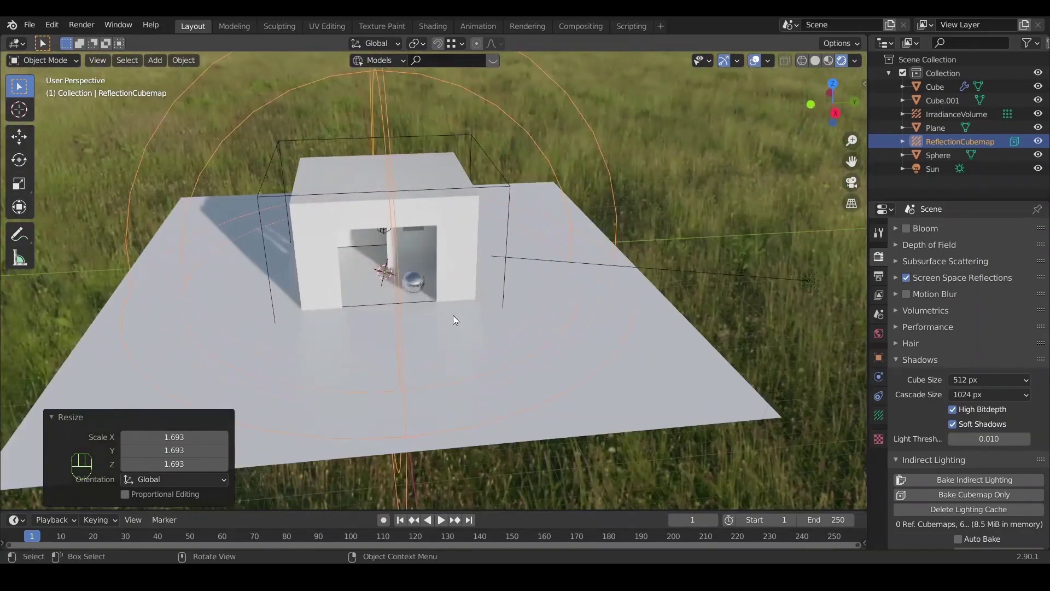
Bake only the cubemap so the chrome sphere reflects the building's interior
scroll(452, 315, "up", 2)
middle_click_drag(359, 322, 491, 292)
scroll(469, 317, "up", 5)
scroll(460, 336, "up", 1)
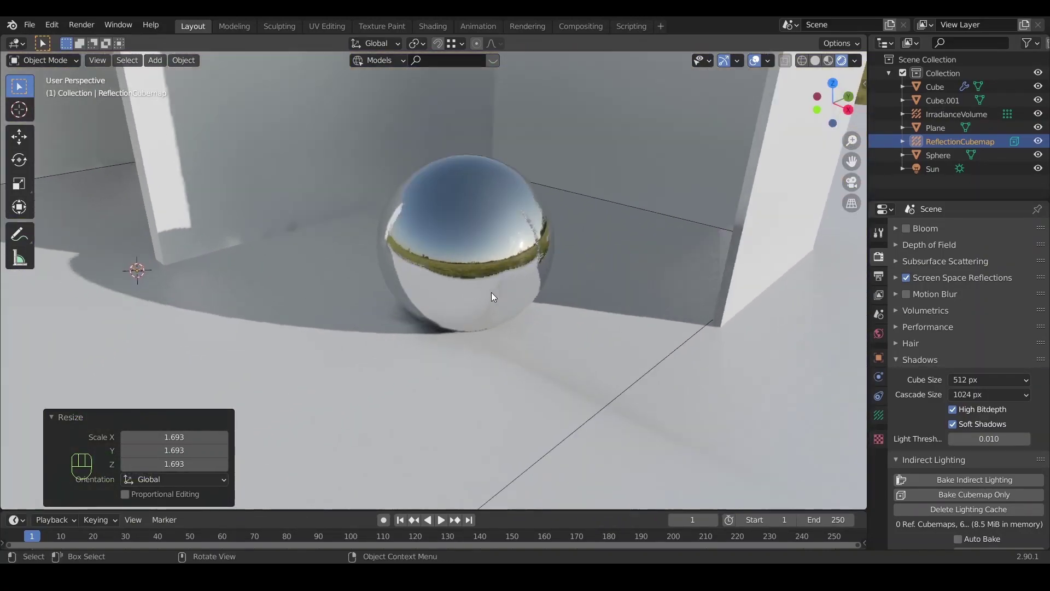
scroll(491, 293, "up", 2)
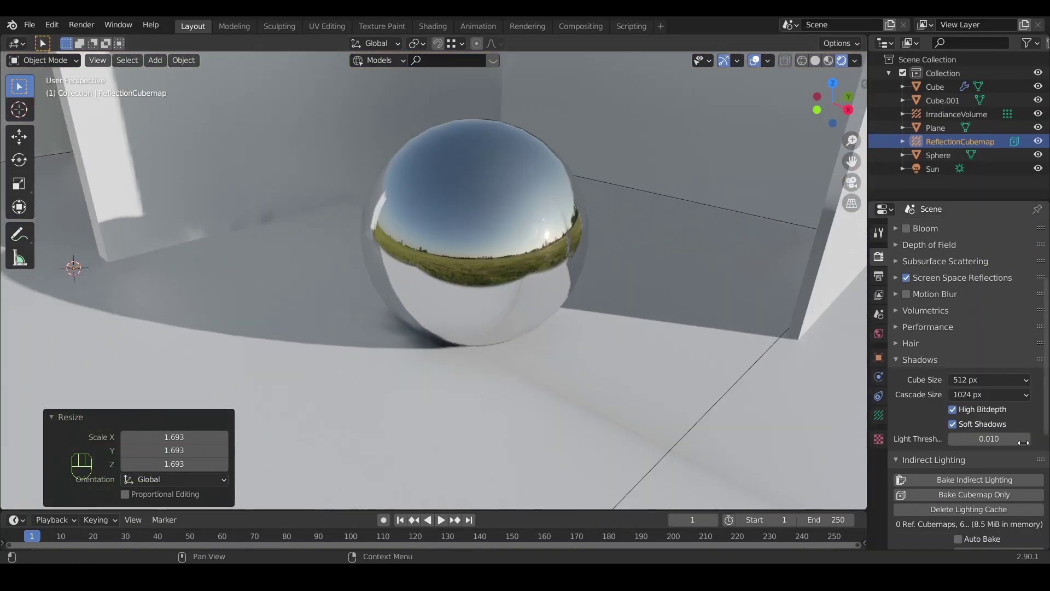
left_click(1011, 495)
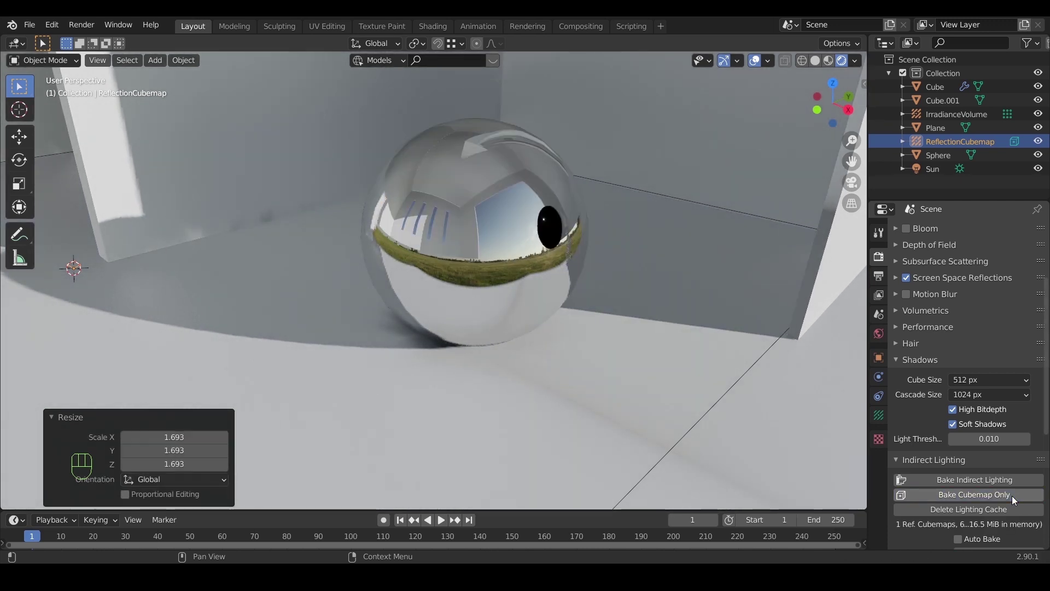
Inset the ground plane's face by 0.6971 m in Edit Mode
middle_click_drag(691, 388, 665, 350)
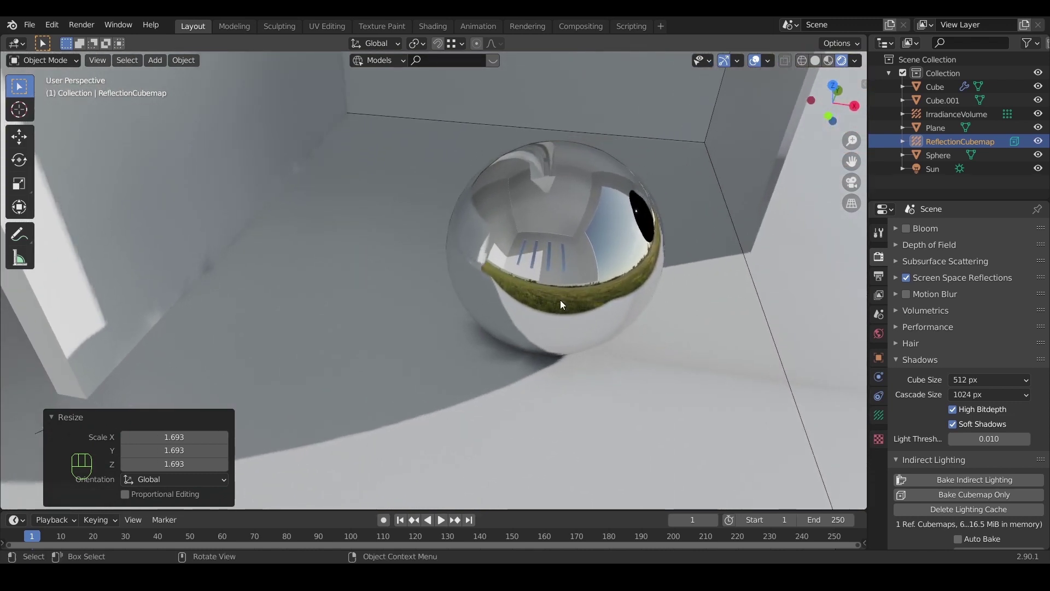
middle_click_drag(547, 320, 443, 303)
scroll(442, 298, "down", 4)
middle_click_drag(450, 350, 429, 343)
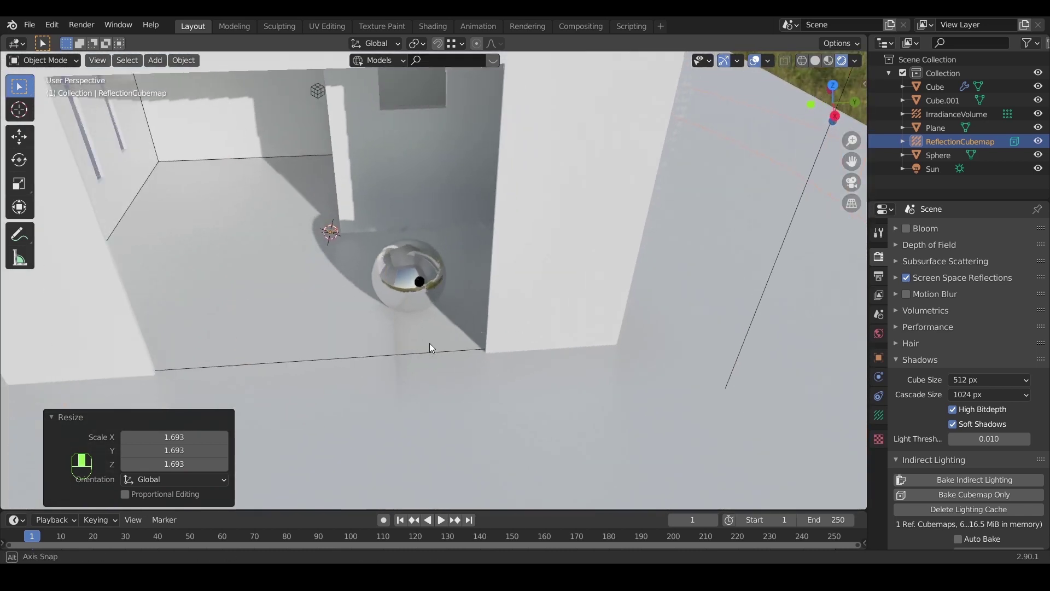
middle_click_drag(291, 275, 402, 287, "shift")
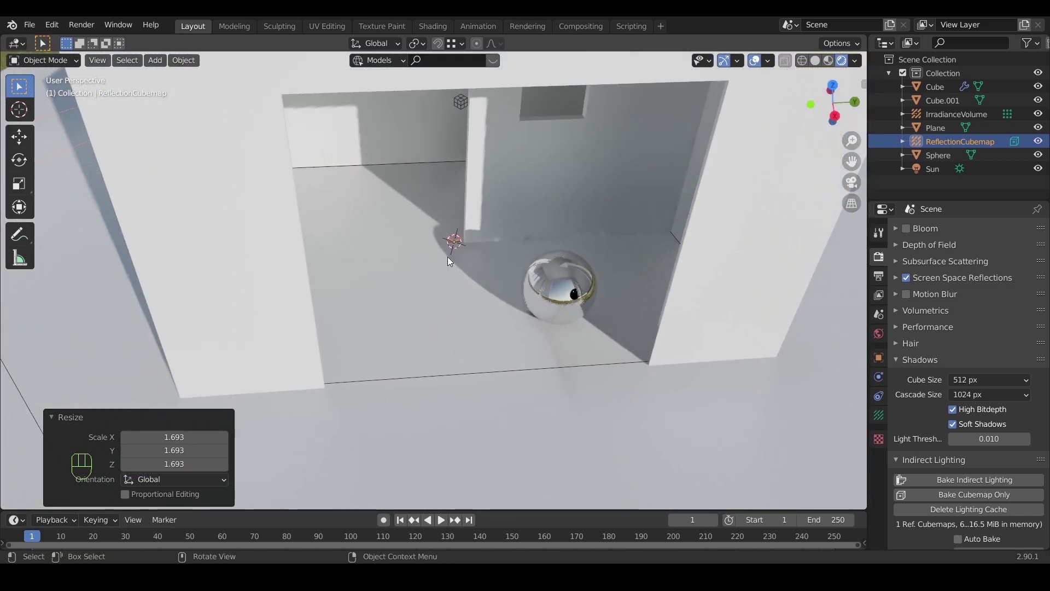
left_click(450, 290)
key("Tab")
scroll(478, 310, "down", 5)
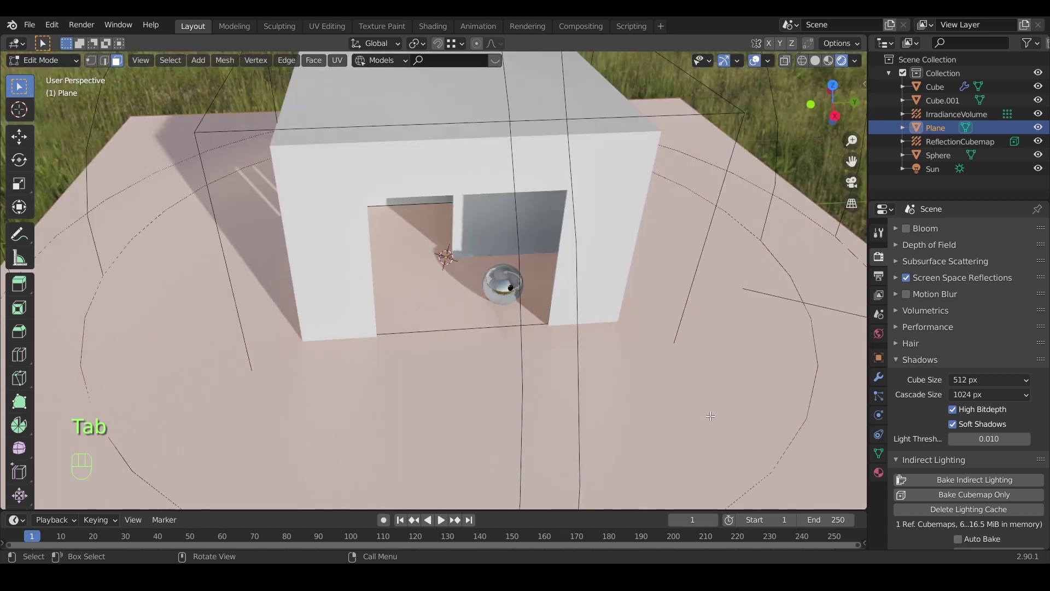
key("i")
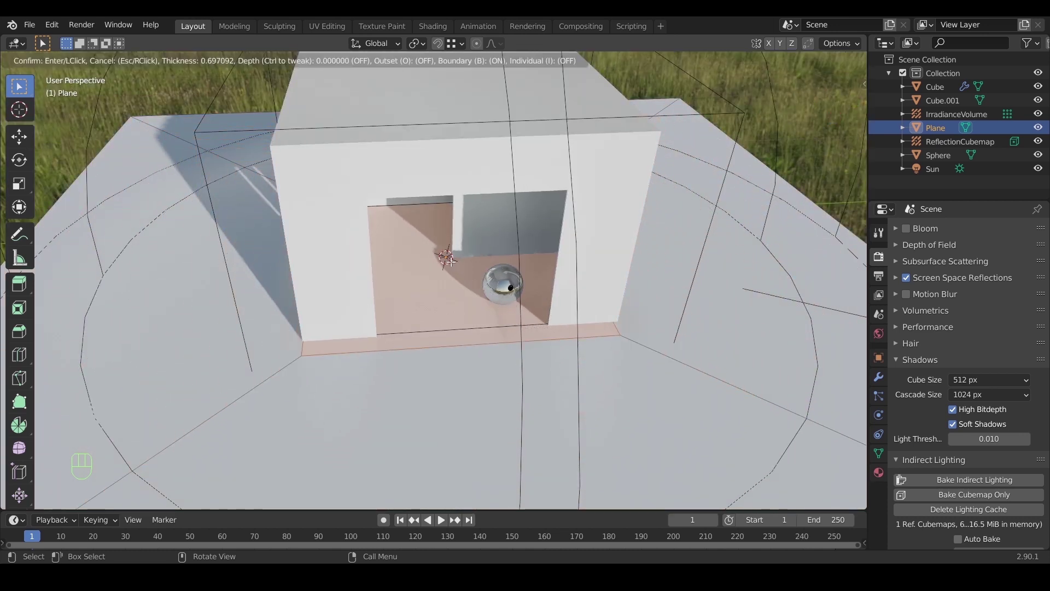
left_click(450, 262)
Scale the inset floor face uniformly by 0.487 so it lies inside the building
key("s")
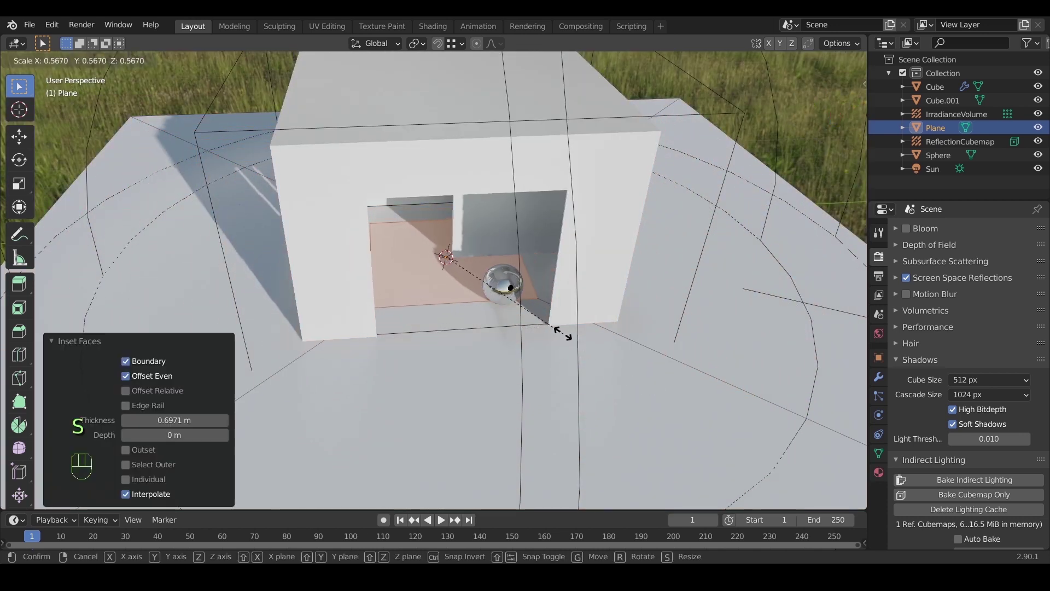
left_click(549, 324)
scroll(461, 293, "up", 4)
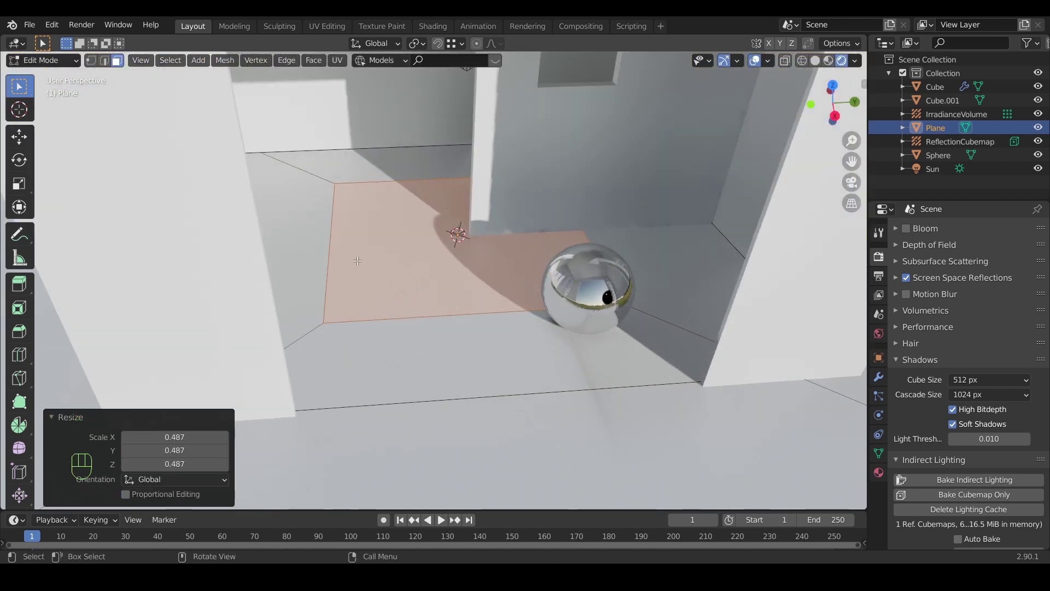
Create a new material for the ground plane and add a second material slot with another new material
left_click(878, 472)
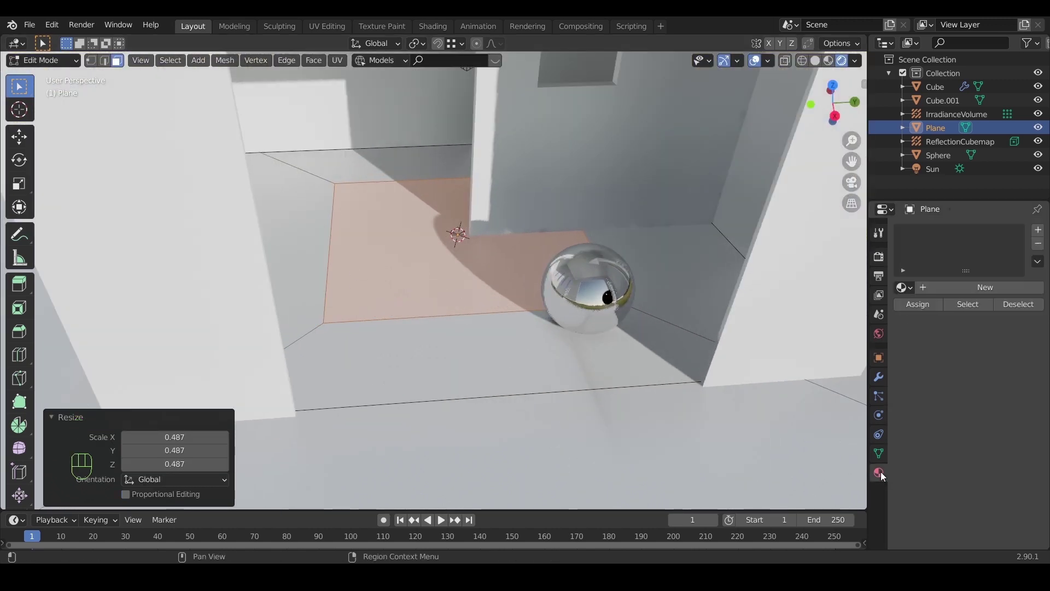
left_click(963, 287)
left_click(1038, 229)
left_click(963, 314)
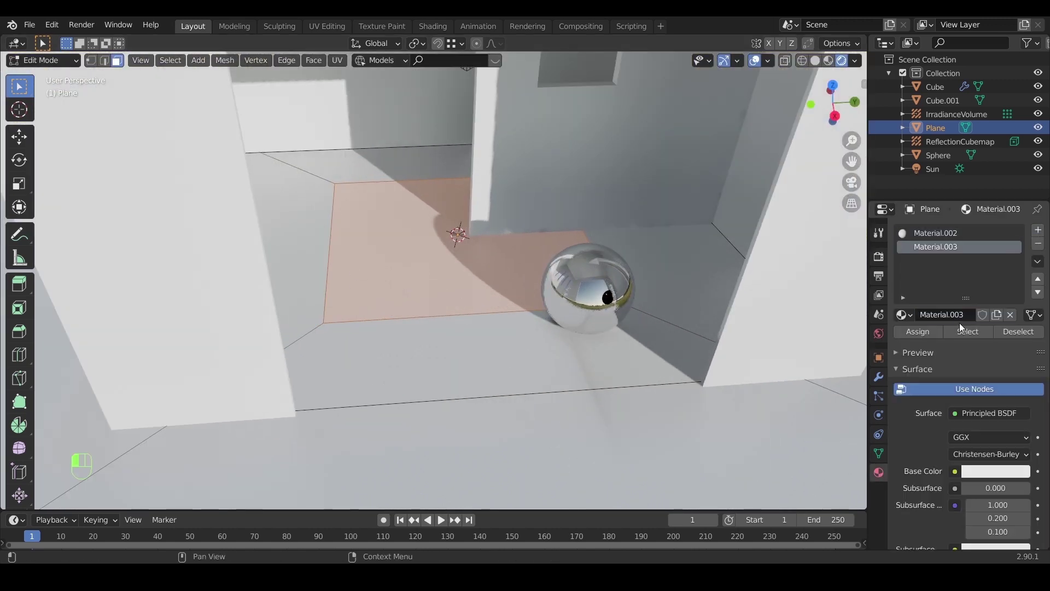
Make the second material a Glossy BSDF with roughness 0, assign it to the inner floor face and return to Object Mode
left_click(1004, 418)
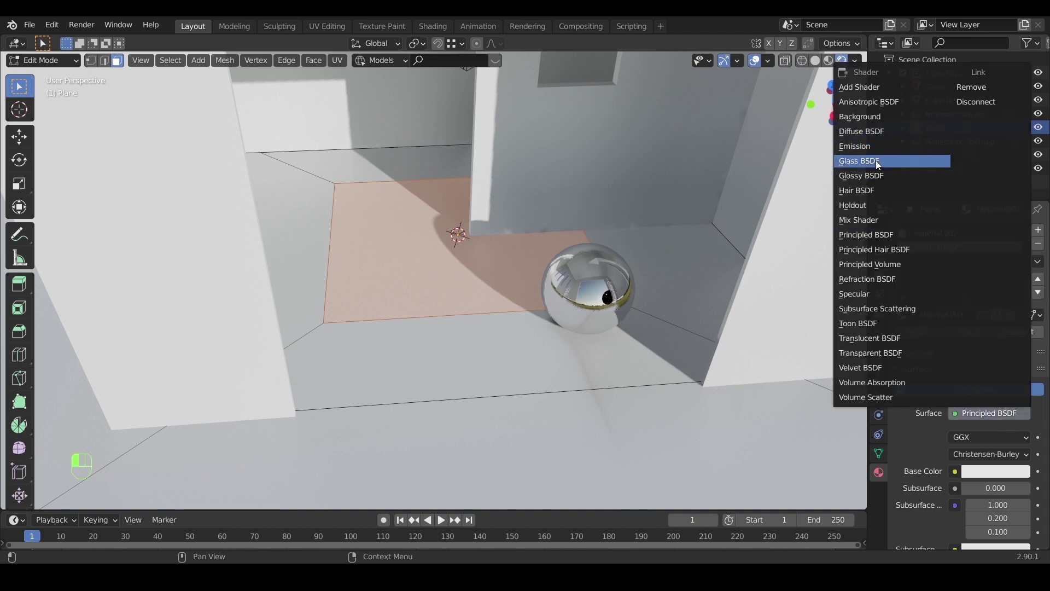
left_click(878, 176)
left_click(912, 337)
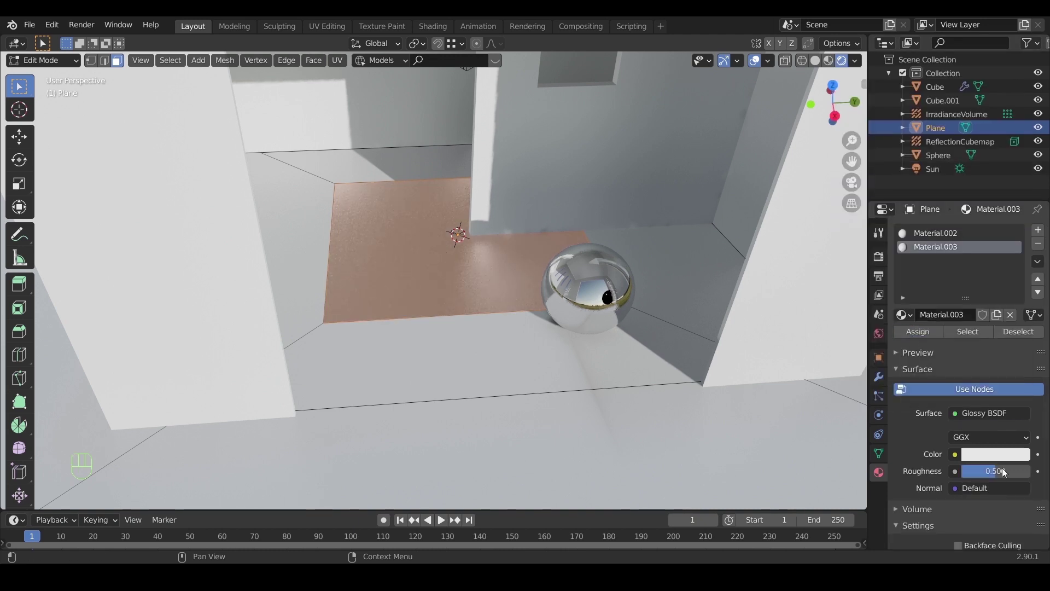
left_click_drag(1002, 471, 963, 471)
key("Tab")
Add a Reflection Plane light probe at the 3D cursor and scale it by 3.552 to cover the glossy floor area
middle_click_drag(520, 287, 441, 208)
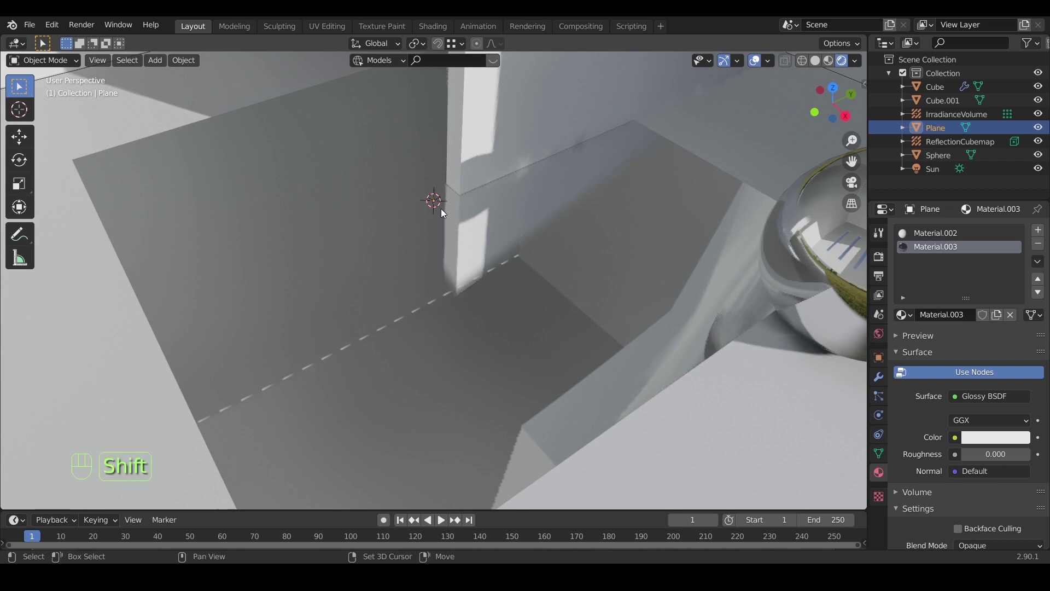
key("shift+a")
mouse_move(442, 233)
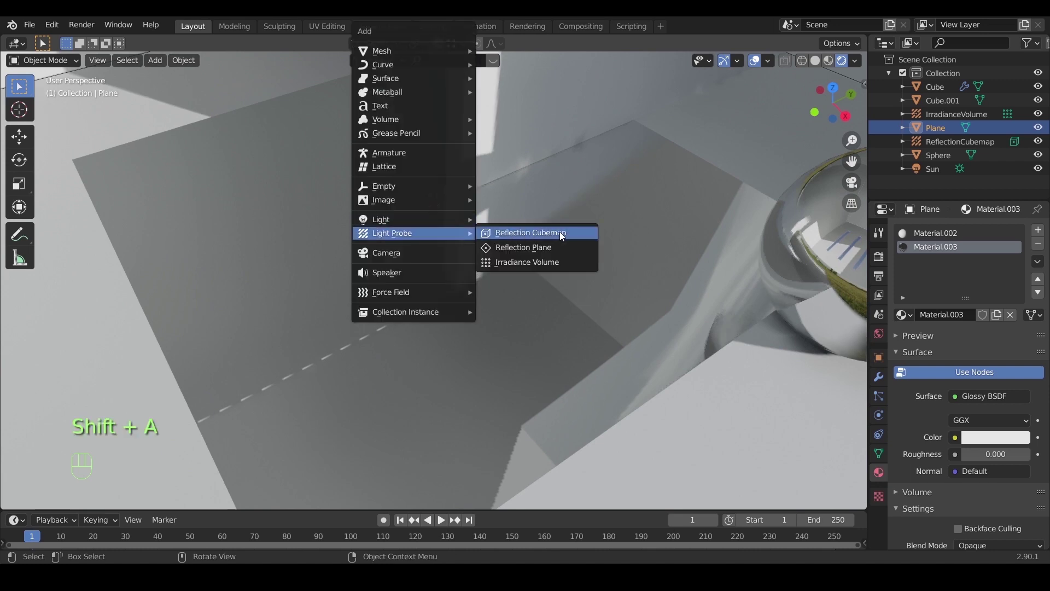
left_click(559, 246)
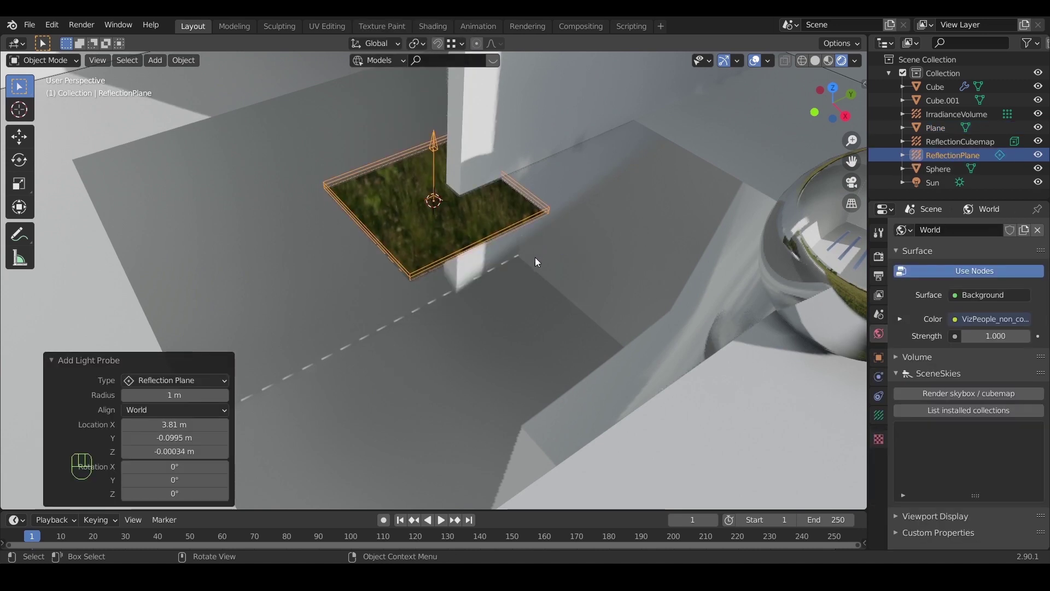
key("s")
left_click(814, 370)
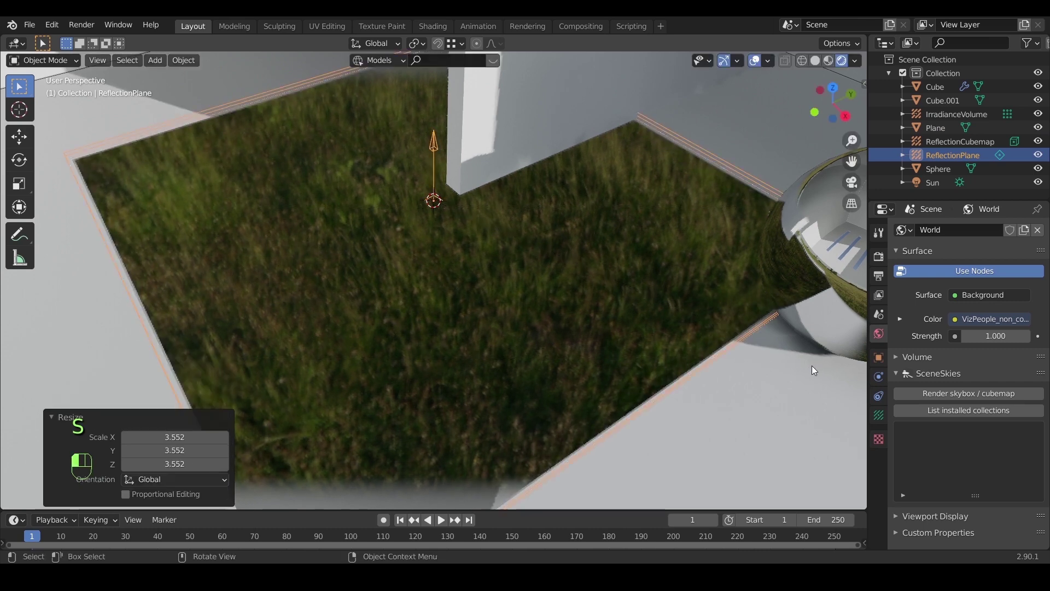
Move the reflection plane up 0.012362 m along Z so it sits just above the glossy floor
middle_click_drag(812, 366, 641, 342)
key("g")
key("z")
key("shift")
left_click(689, 313)
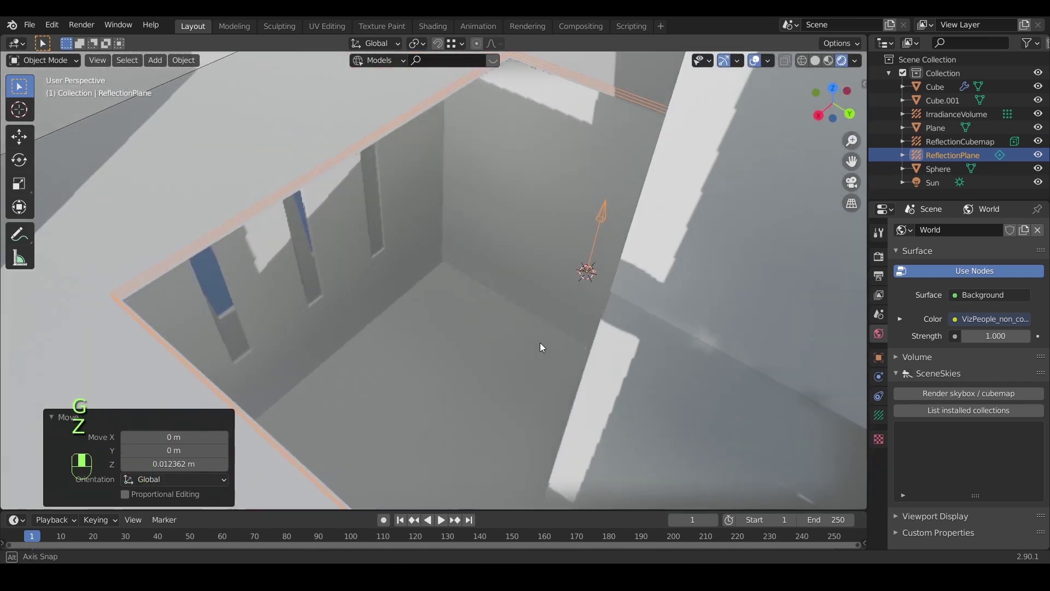
middle_click_drag(540, 347, 539, 313)
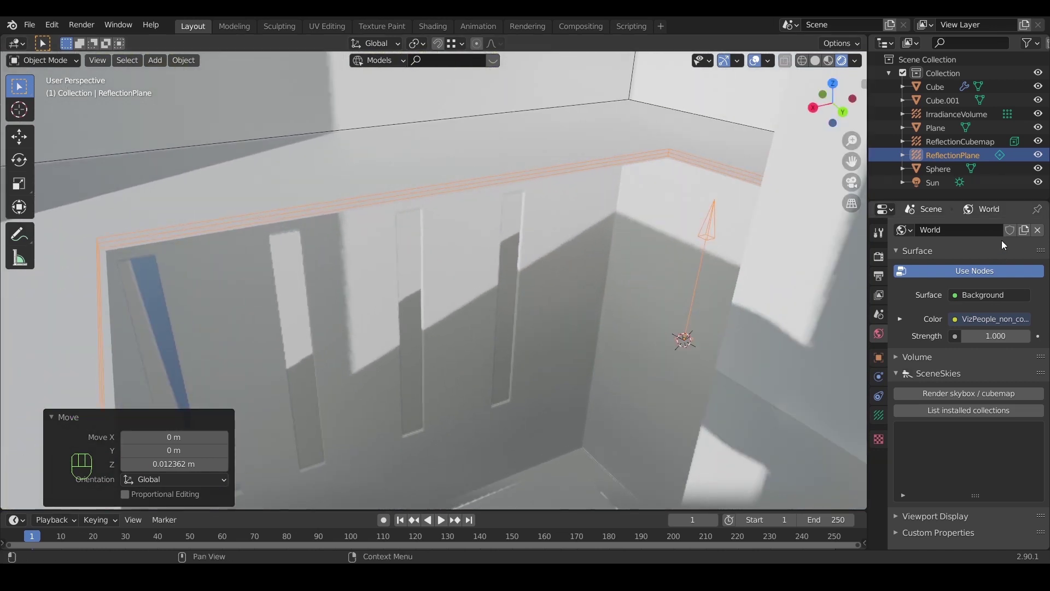
Compare the glossy floor's reflections with the reflection plane probe hidden and shown, looking from several angles
left_click(1038, 156)
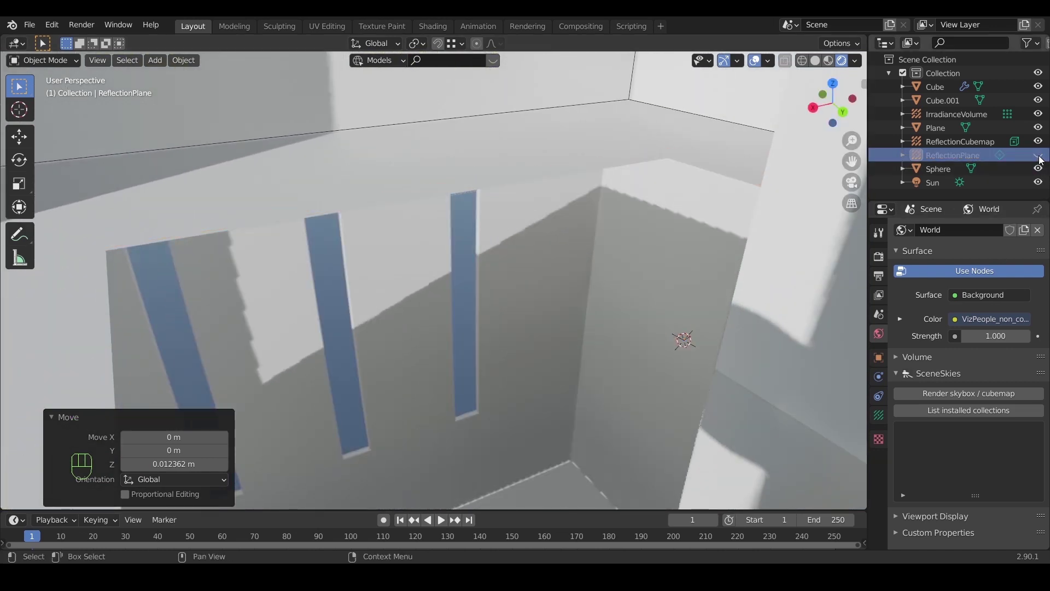
left_click(1039, 157)
left_click(1039, 157)
left_click(1040, 156)
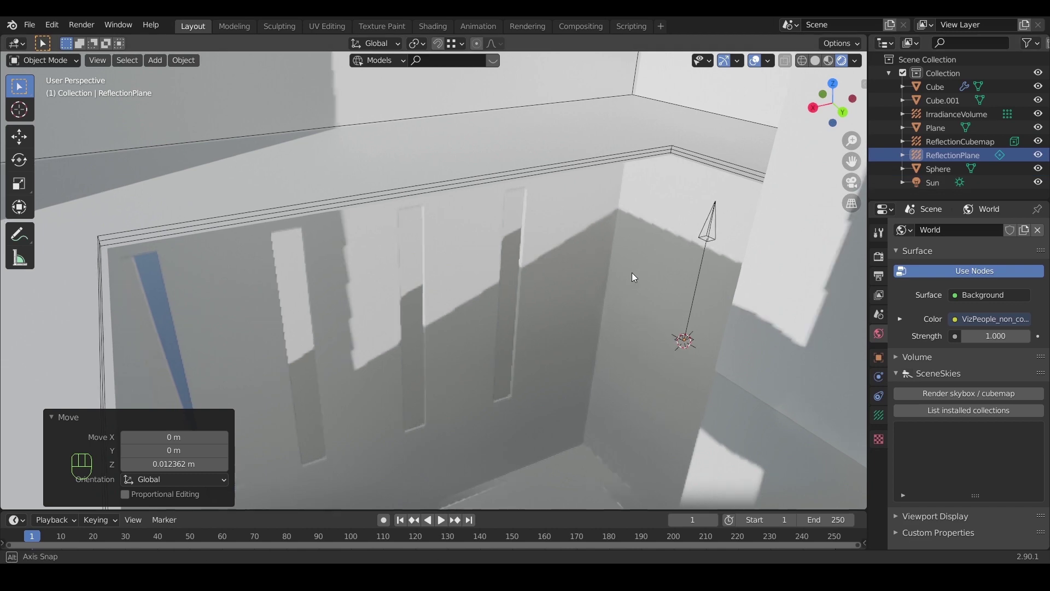
middle_click_drag(633, 275, 727, 235)
left_click(1039, 157)
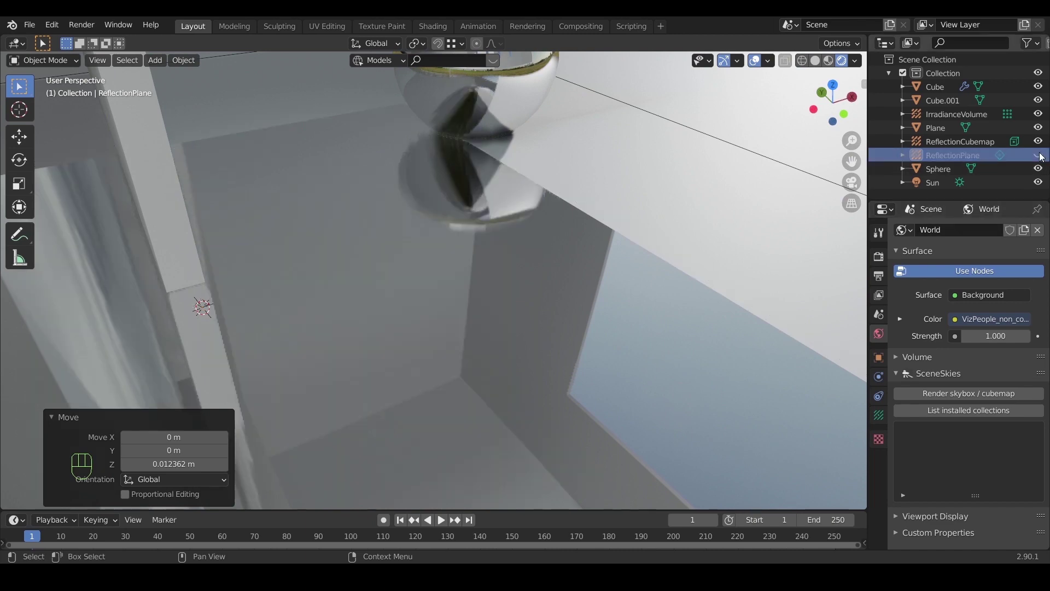
left_click(1039, 155)
left_click(1039, 155)
left_click(1039, 155)
scroll(372, 306, "down", 6)
scroll(383, 315, "down", 2)
middle_click_drag(640, 347, 599, 367)
scroll(483, 331, "down", 6)
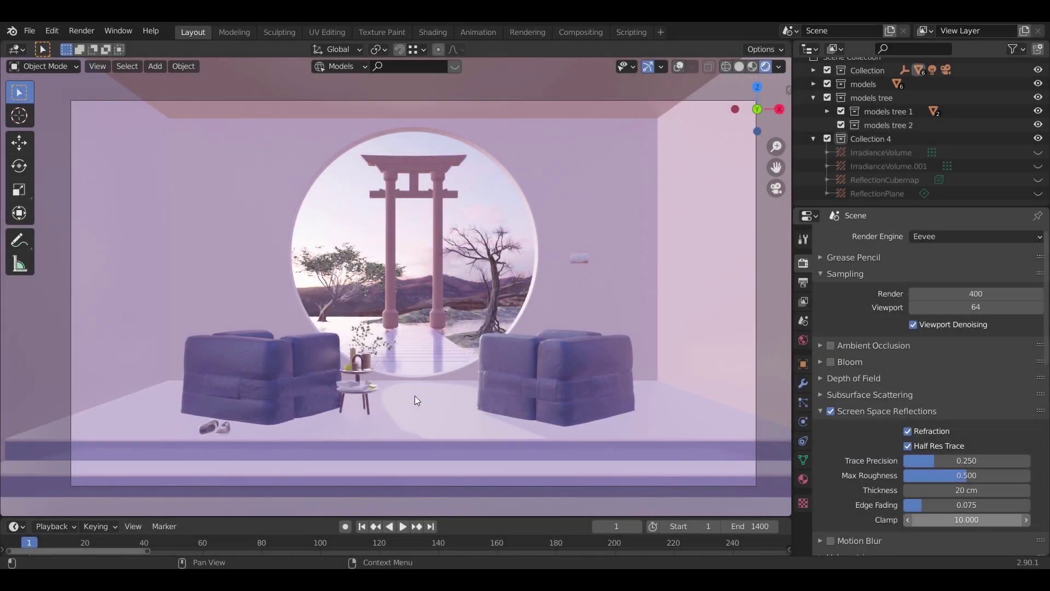
Unhide the ReflectionPlane probe over the water, turn on the viewport overlays and select the probe
middle_click_drag(561, 278, 472, 307)
middle_click_drag(372, 363, 520, 347, "shift")
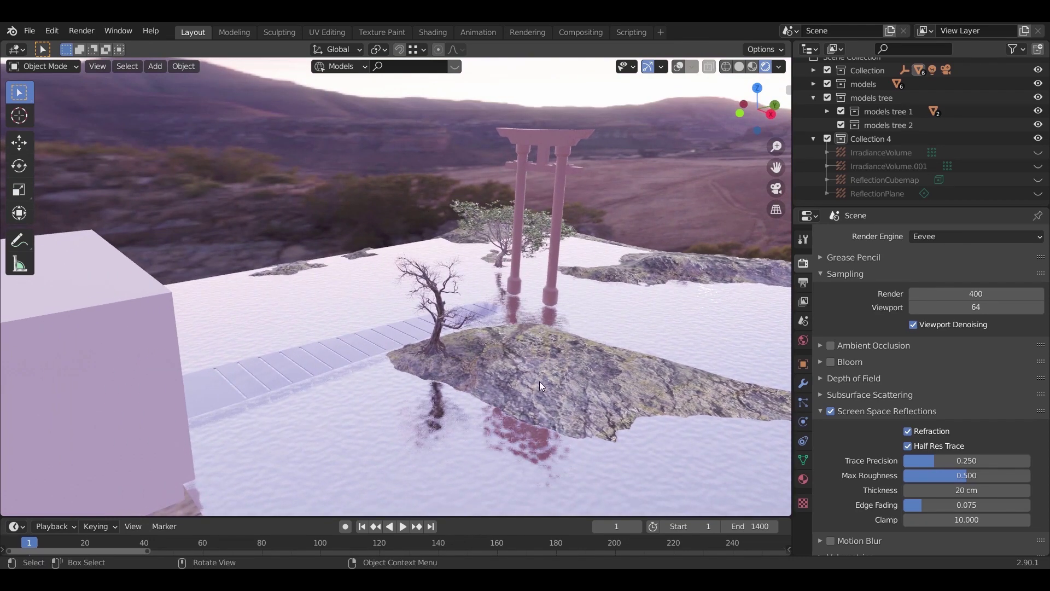
middle_click_drag(539, 381, 514, 378)
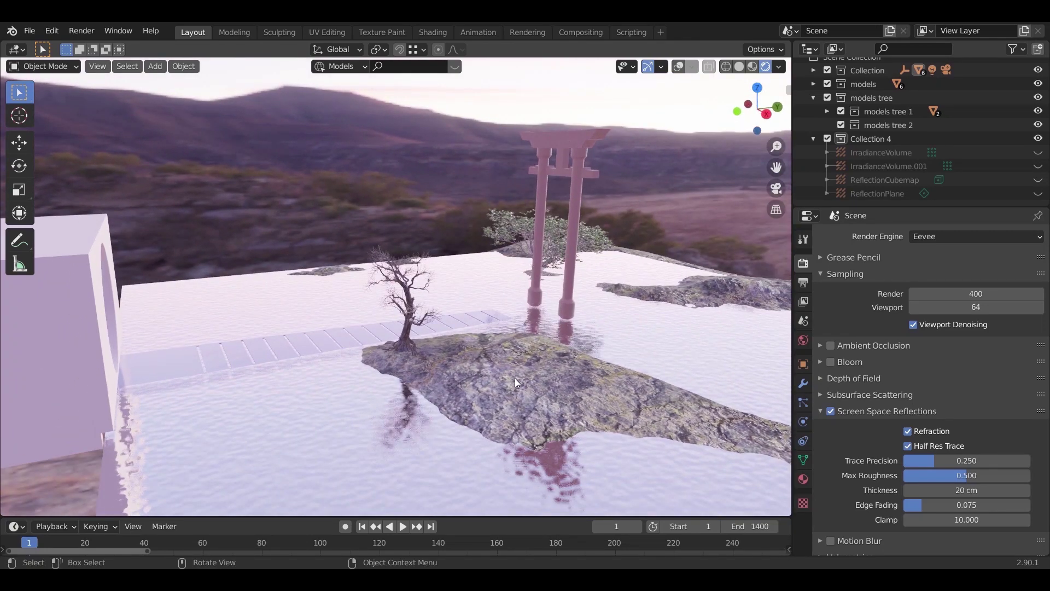
middle_click_drag(547, 367, 475, 380, "shift")
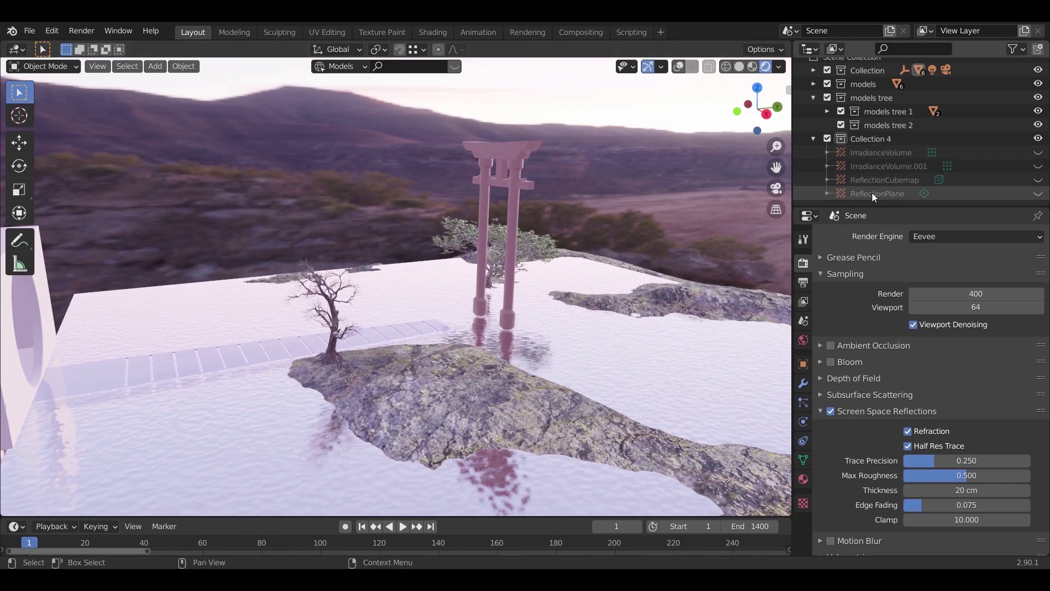
scroll(592, 360, "up", 4)
middle_click_drag(592, 360, 514, 311)
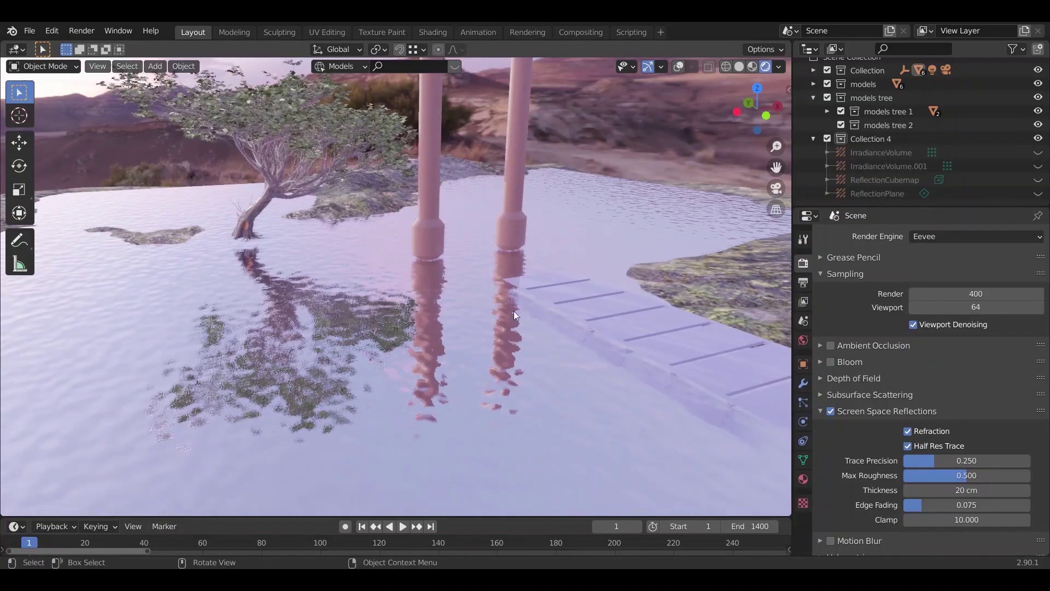
left_click(1038, 194)
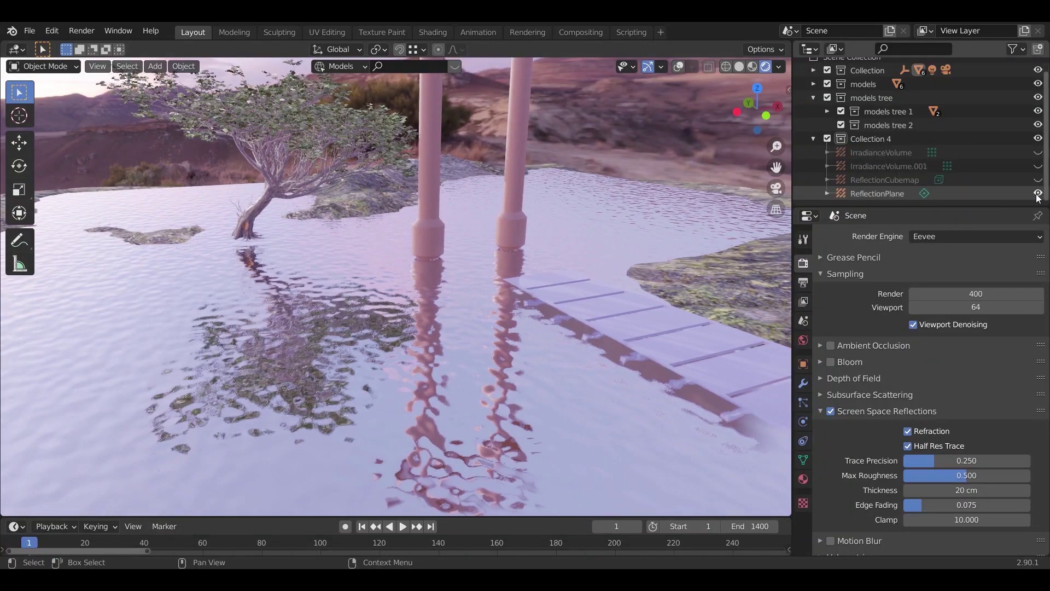
left_click(677, 68)
left_click(510, 208)
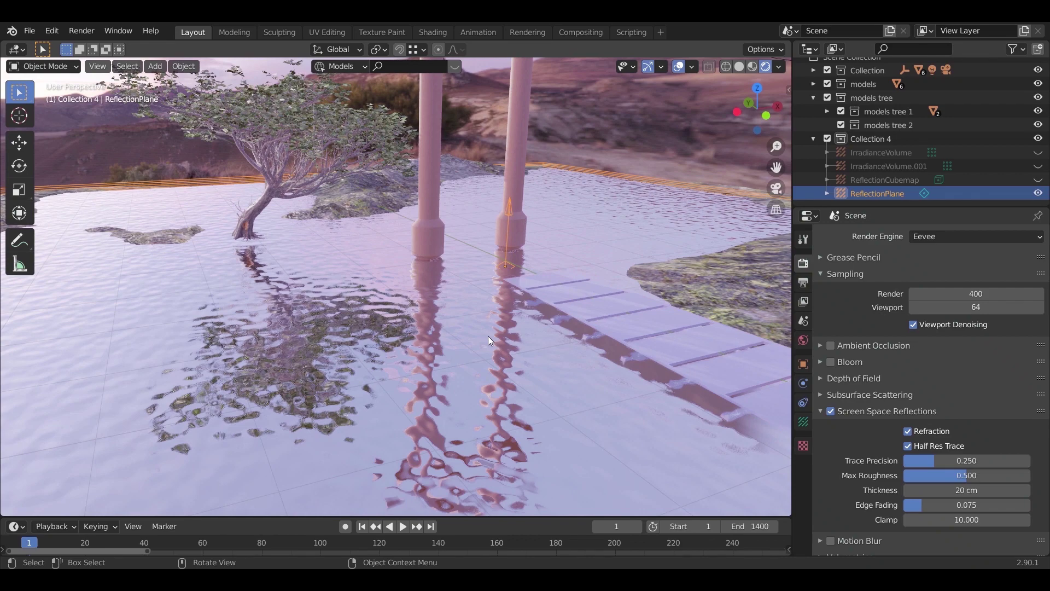
Compare the reflections of the gate and tree in the water with the ReflectionPlane hidden and shown
middle_click_drag(488, 336, 380, 359)
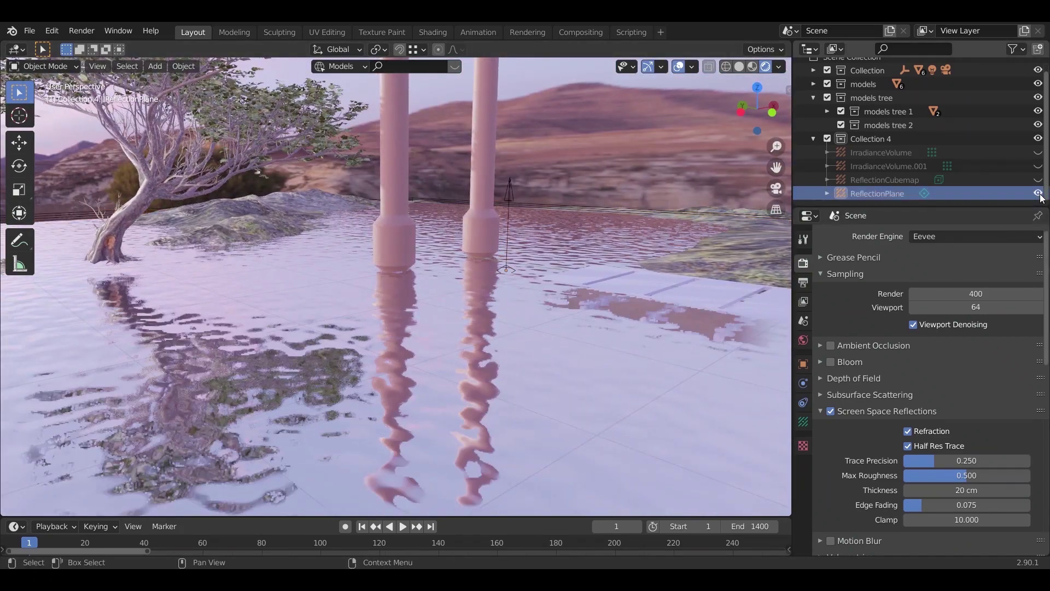
left_click(1039, 193)
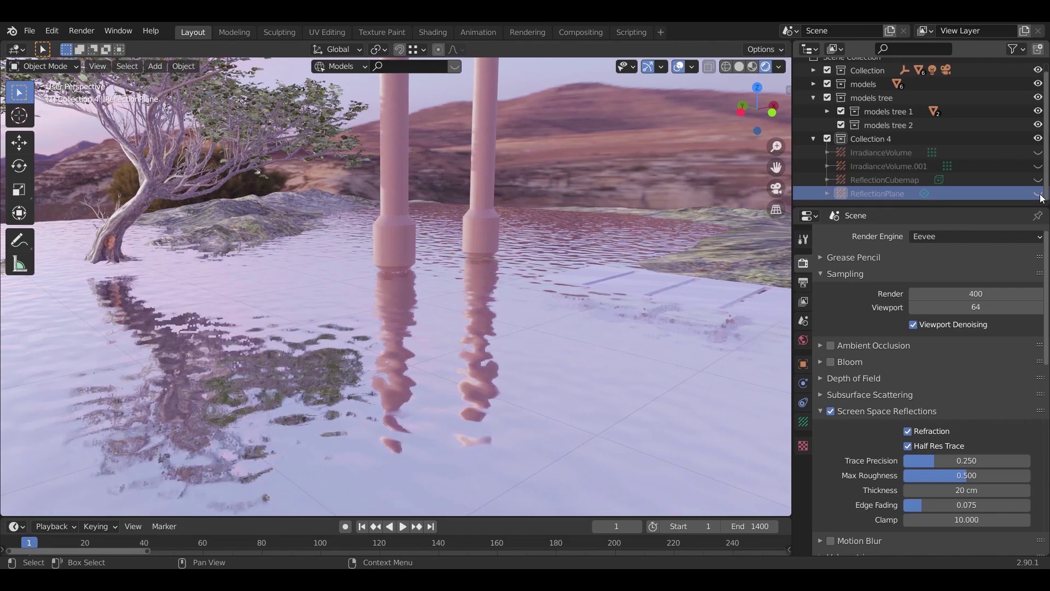
left_click(1039, 194)
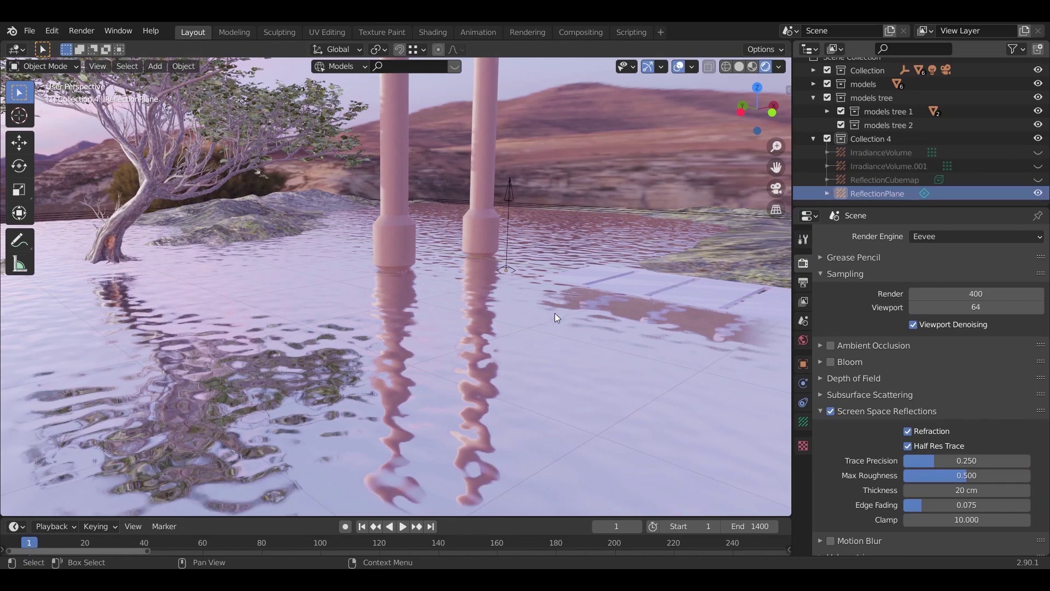
Unhide the IrradianceVolume enclosing the whole scene, select it and show its probe settings
scroll(553, 317, "down", 8)
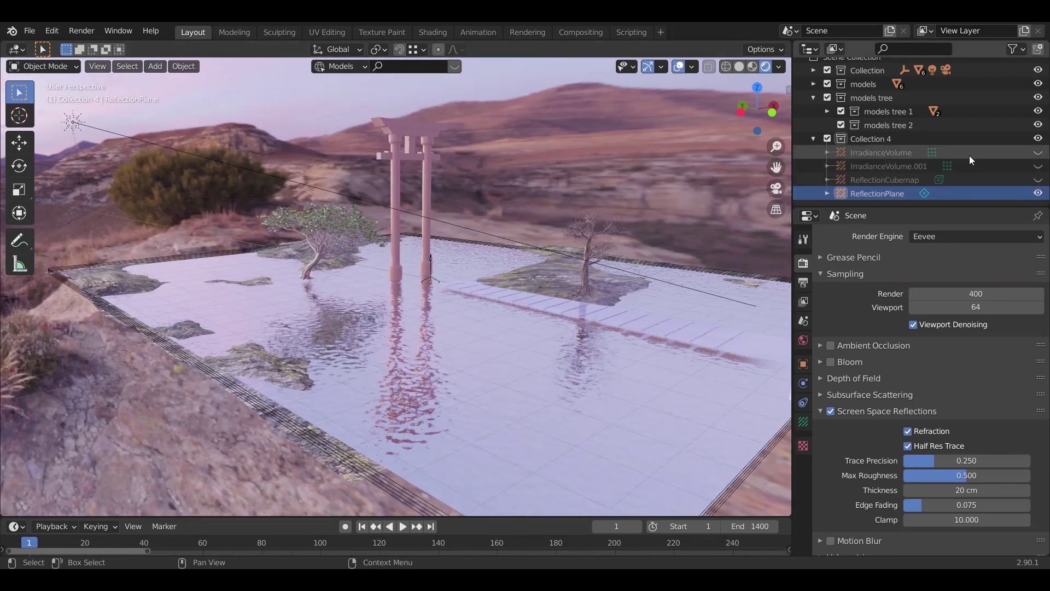
left_click(1038, 153)
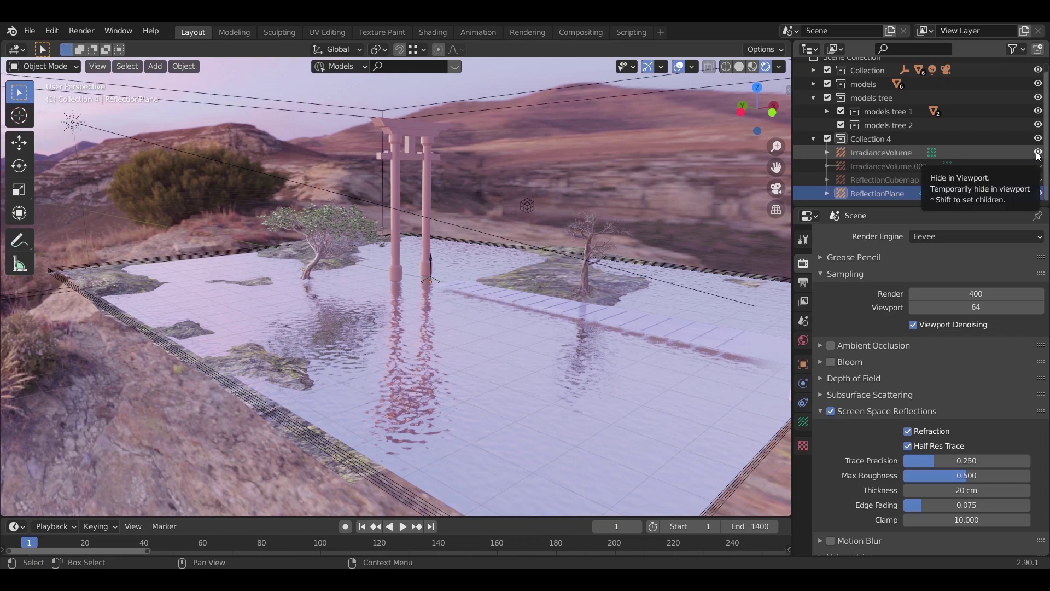
middle_click_drag(286, 298, 295, 306)
left_click(356, 93)
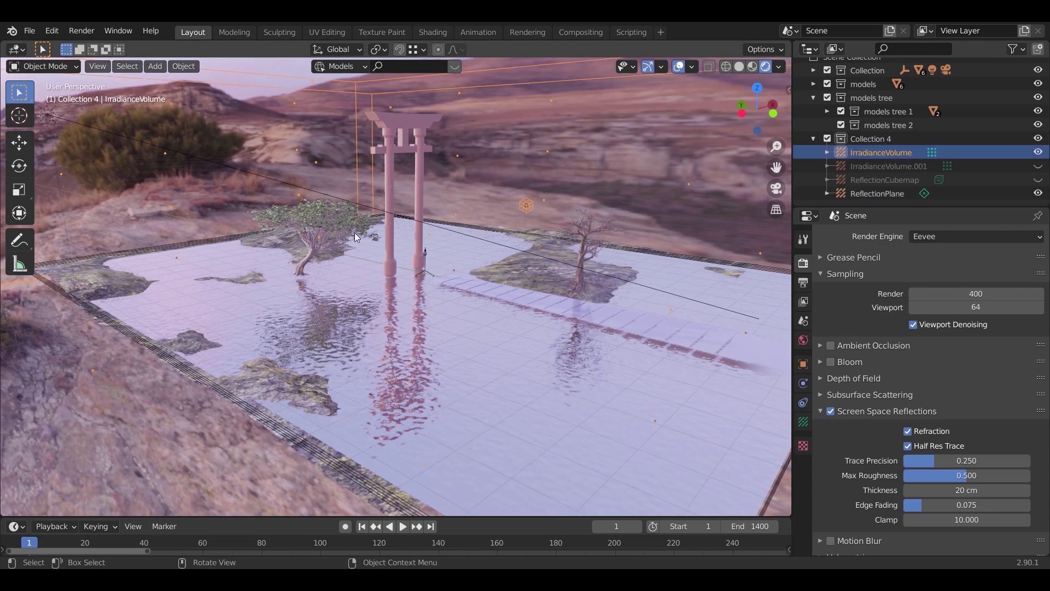
scroll(363, 303, "down", 8)
middle_click_drag(381, 354, 409, 367)
left_click(804, 420)
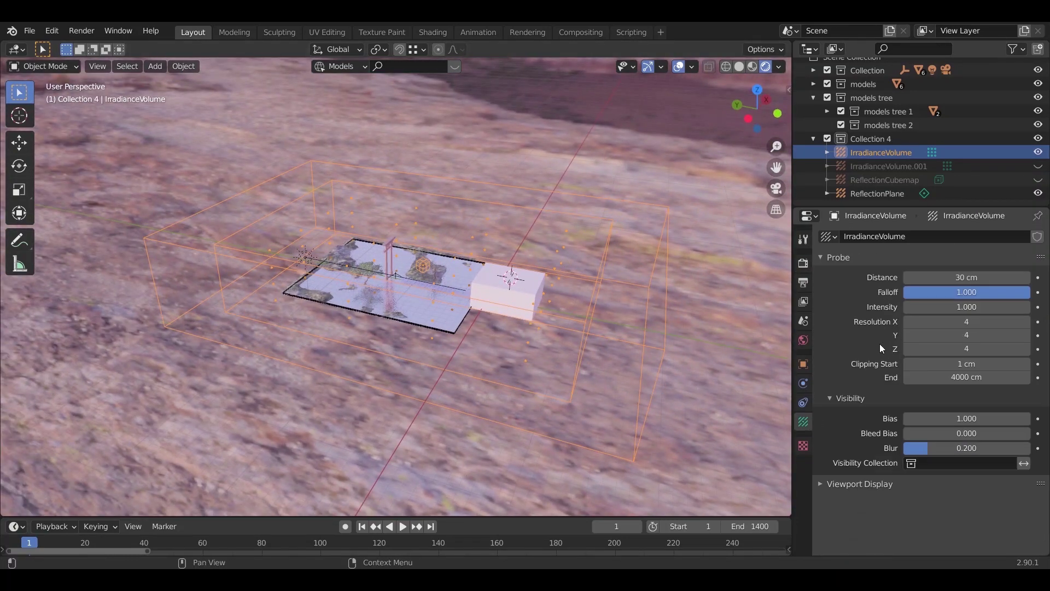
mouse_move(488, 340)
middle_mouse_down()
mouse_move(480, 341)
mouse_move(493, 334)
middle_mouse_up()
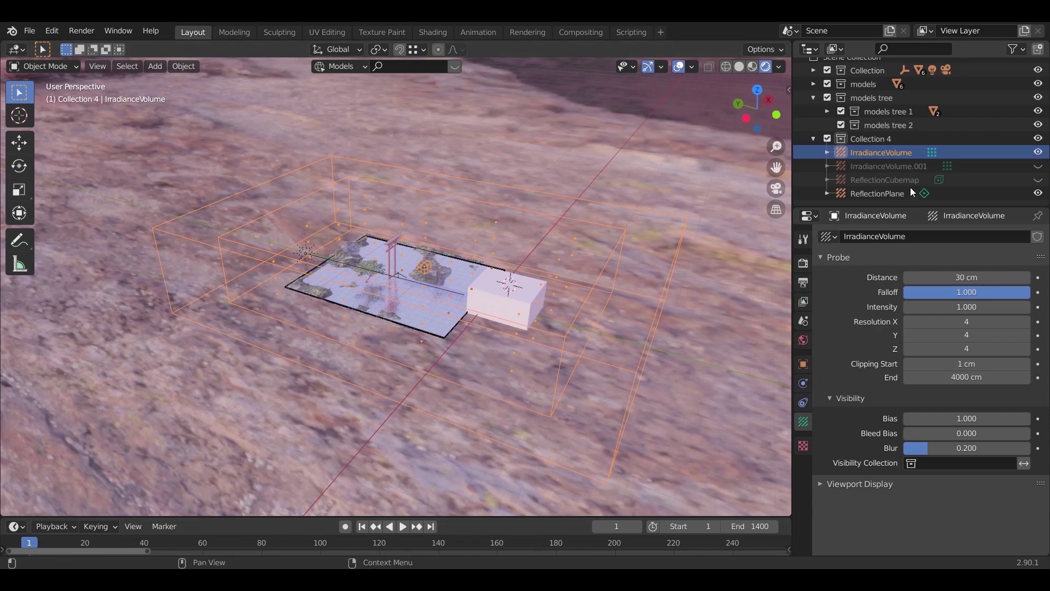
Unhide IrradianceVolume.001 around the room, select it and frame it to inspect its sample points
left_click(1037, 167)
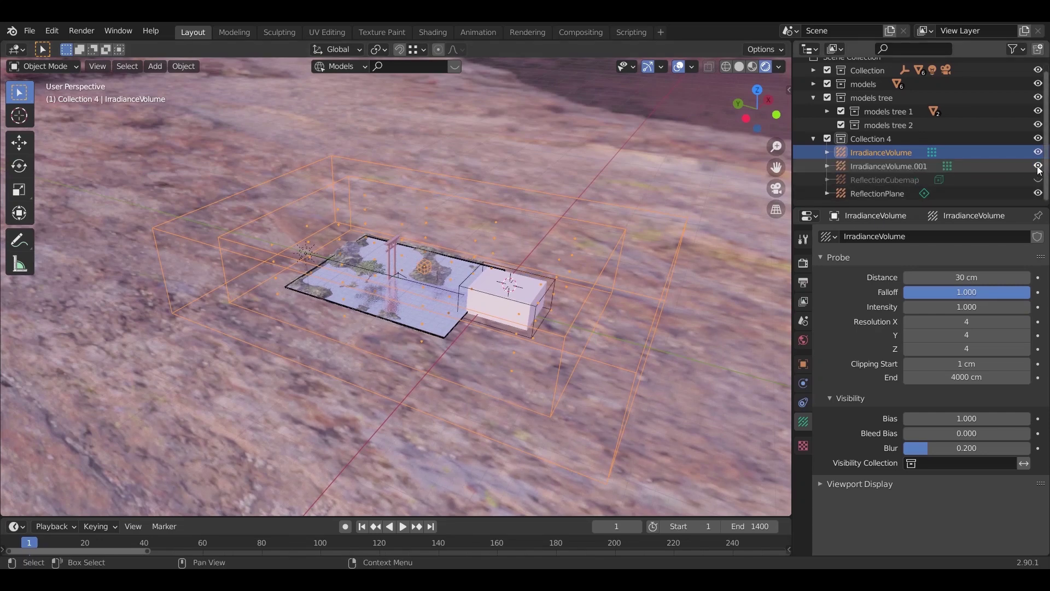
left_click(999, 166)
key("KP_Decimal")
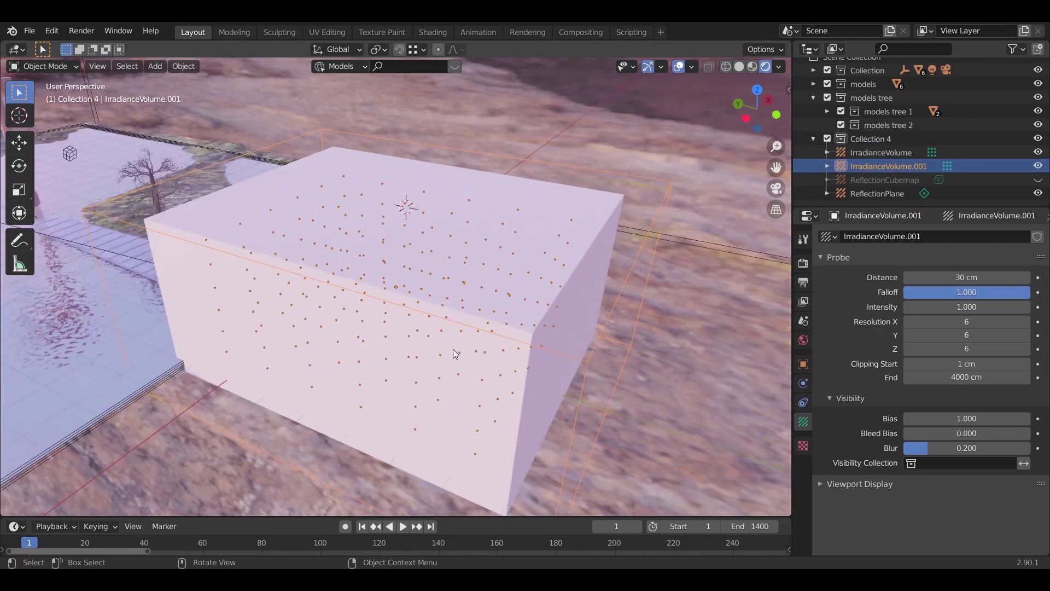
middle_click_drag(460, 350, 550, 326)
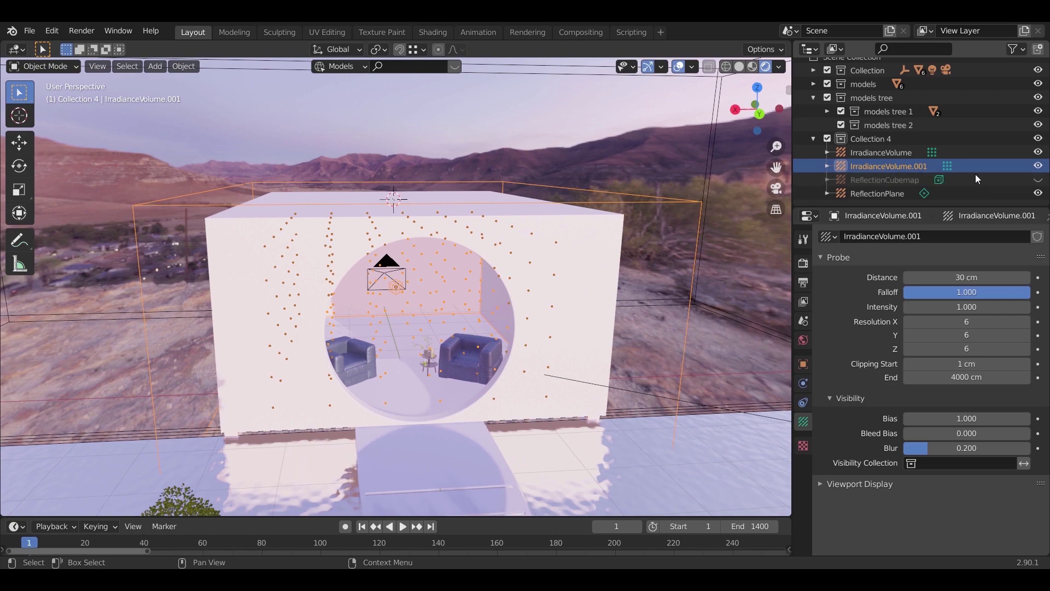
Unhide the ReflectionCubemap probe and select it to check its coverage of the room and water
left_click(1037, 179)
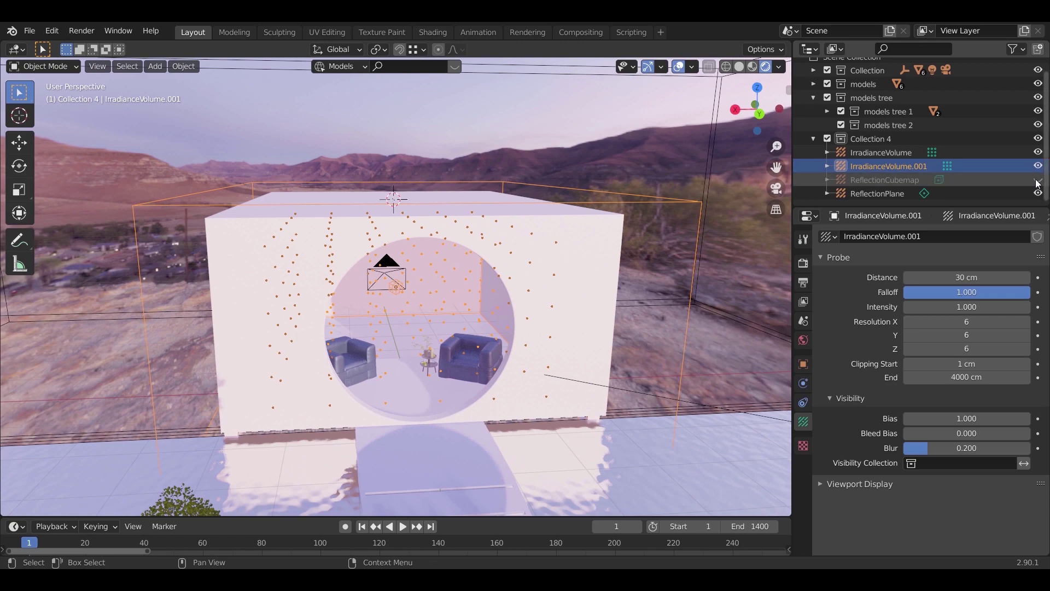
left_click(858, 184)
scroll(529, 238, "down", 5)
middle_click_drag(494, 293, 470, 326)
scroll(461, 323, "down", 3)
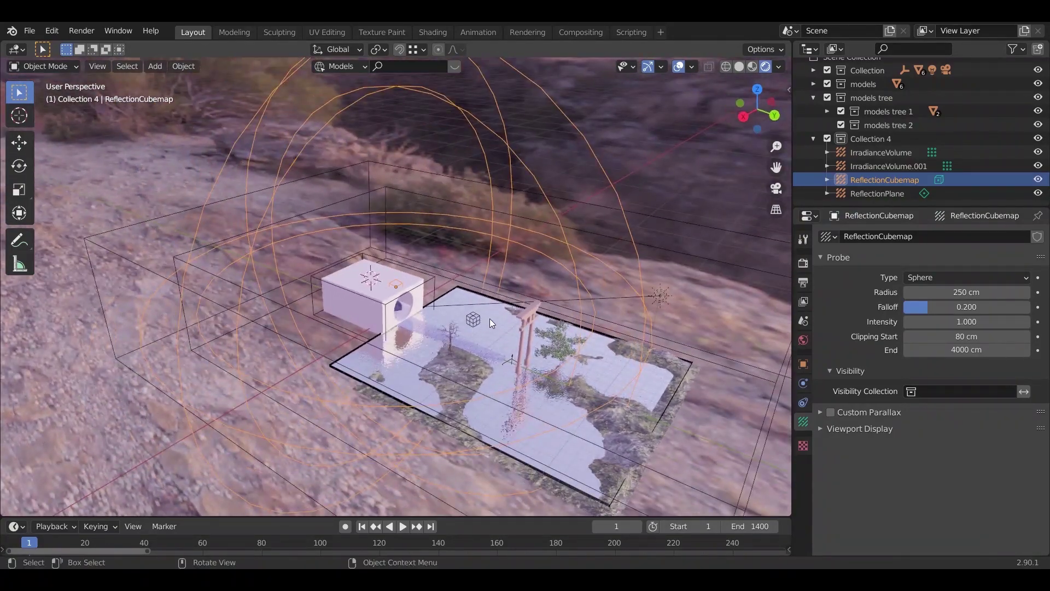
scroll(517, 360, "up", 10)
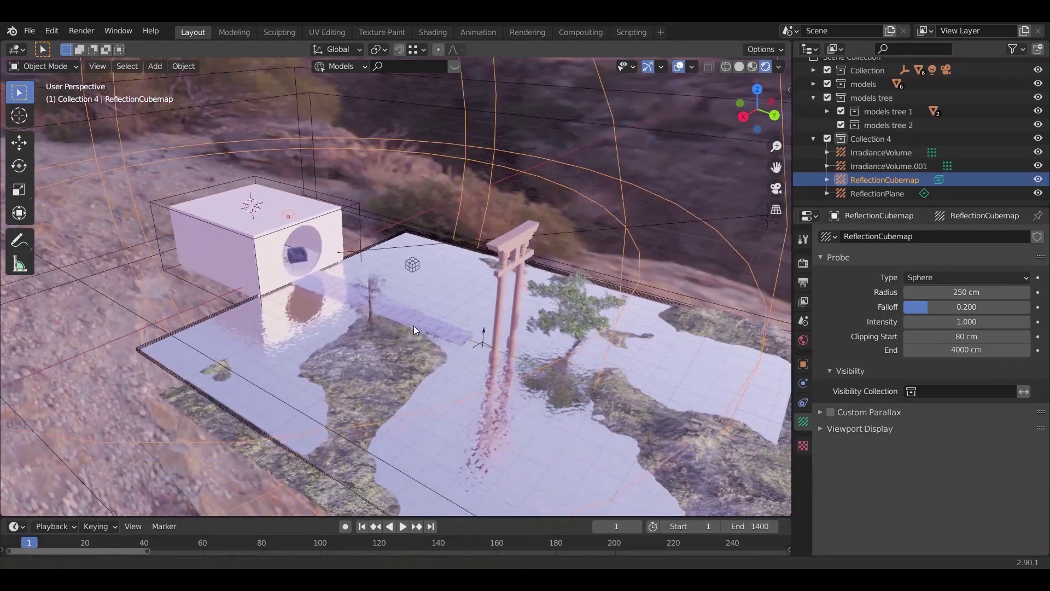
Switch the viewport to solid shading, bake the indirect lighting and return to rendered shading
left_click(804, 263)
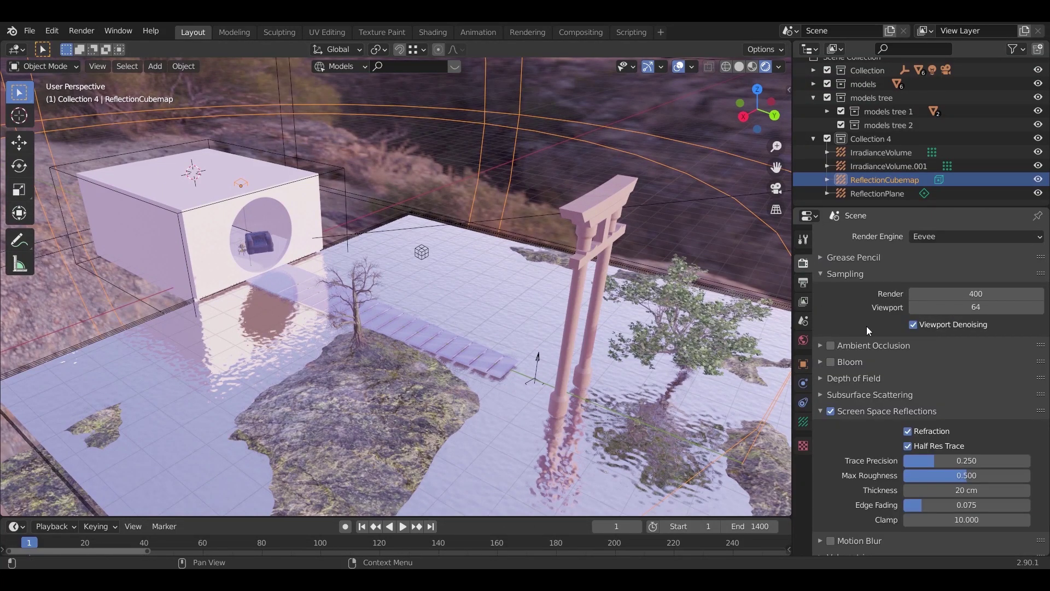
scroll(866, 326, "down", 12)
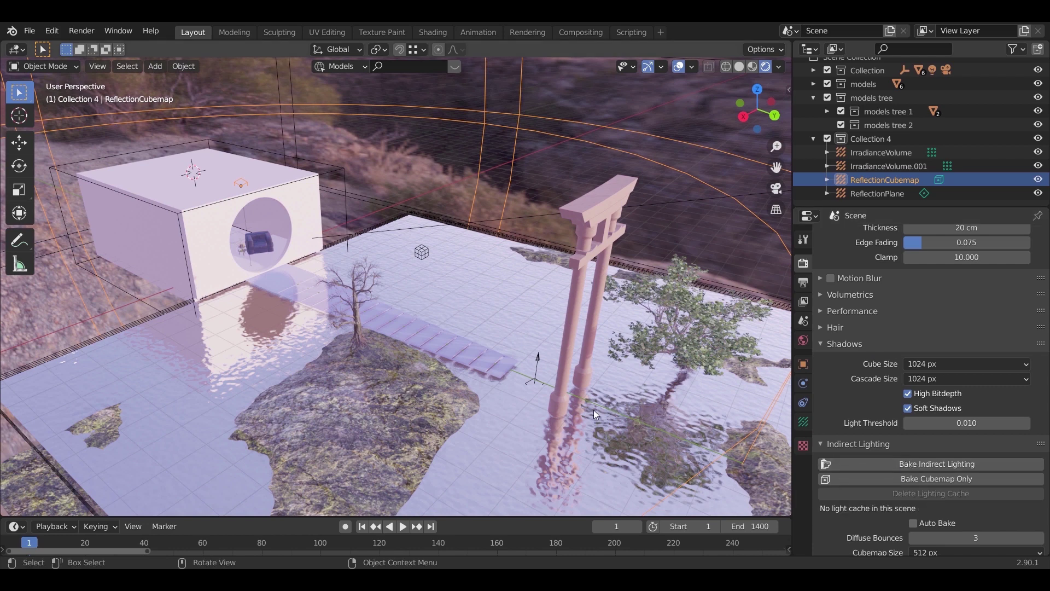
key("z")
left_click(677, 409)
left_click(913, 462)
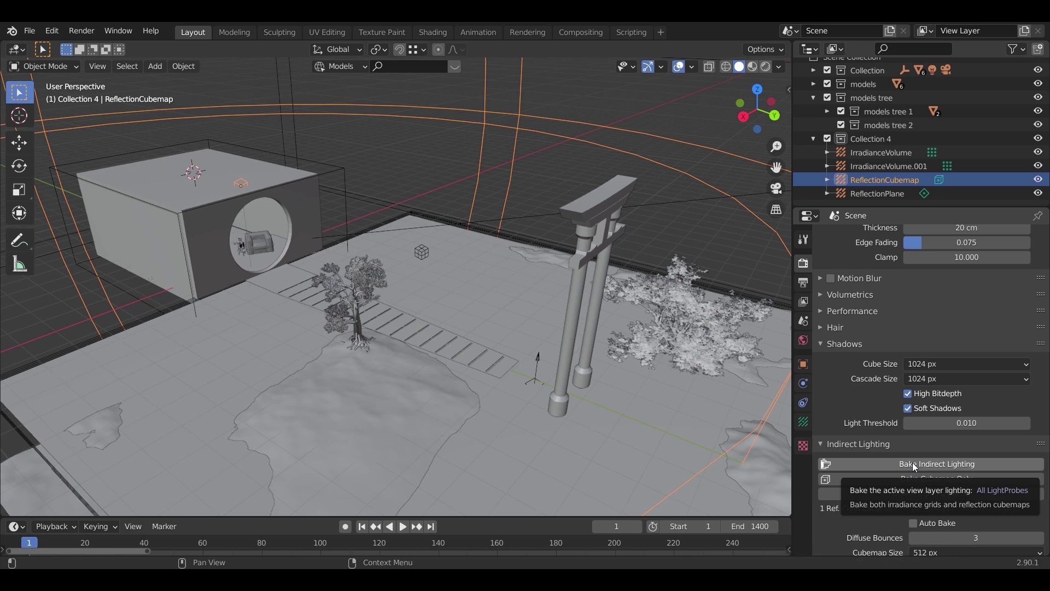
key("z")
left_click(517, 317)
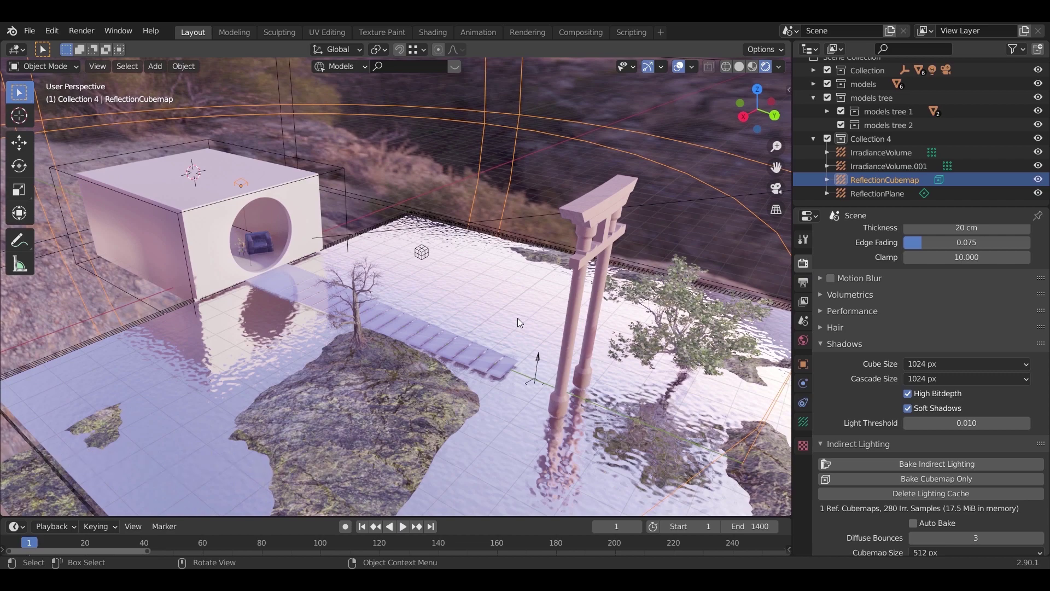
Look at the baked scene through the camera with the viewport overlays turned off
middle_click_drag(560, 387, 606, 320)
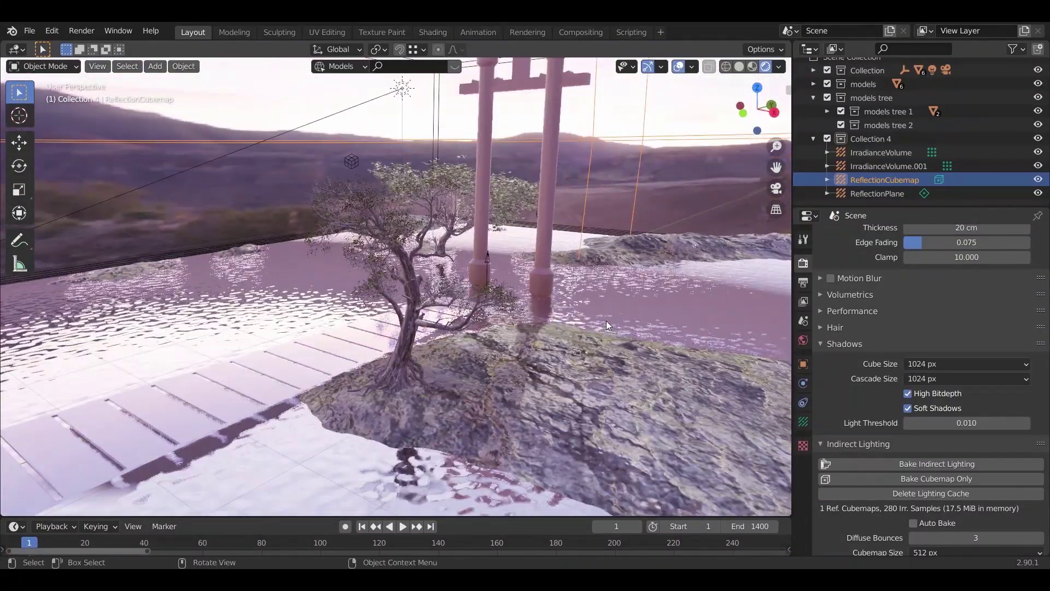
key("KP_0")
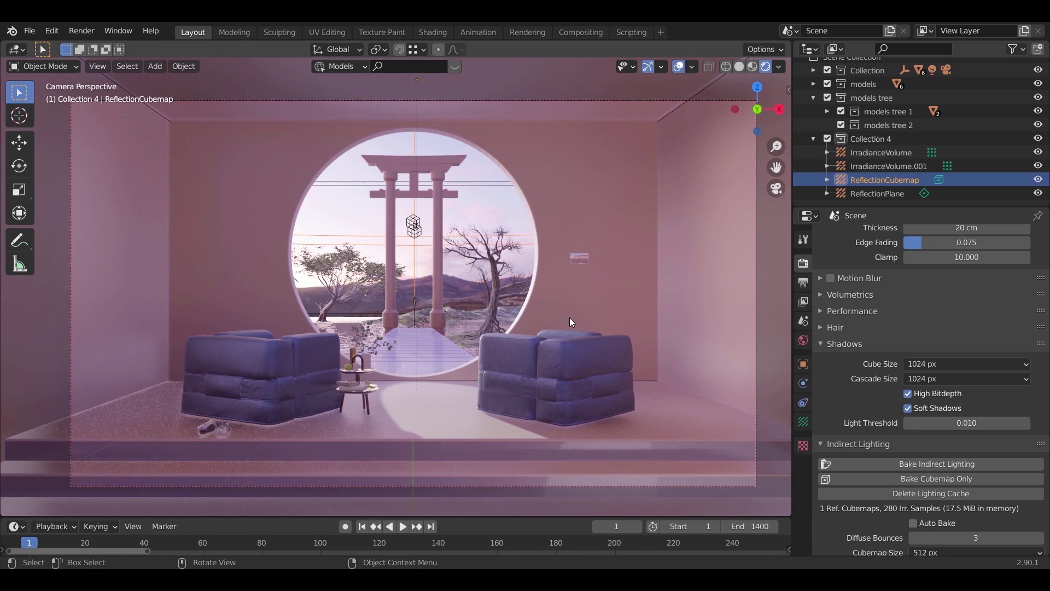
left_click(680, 68)
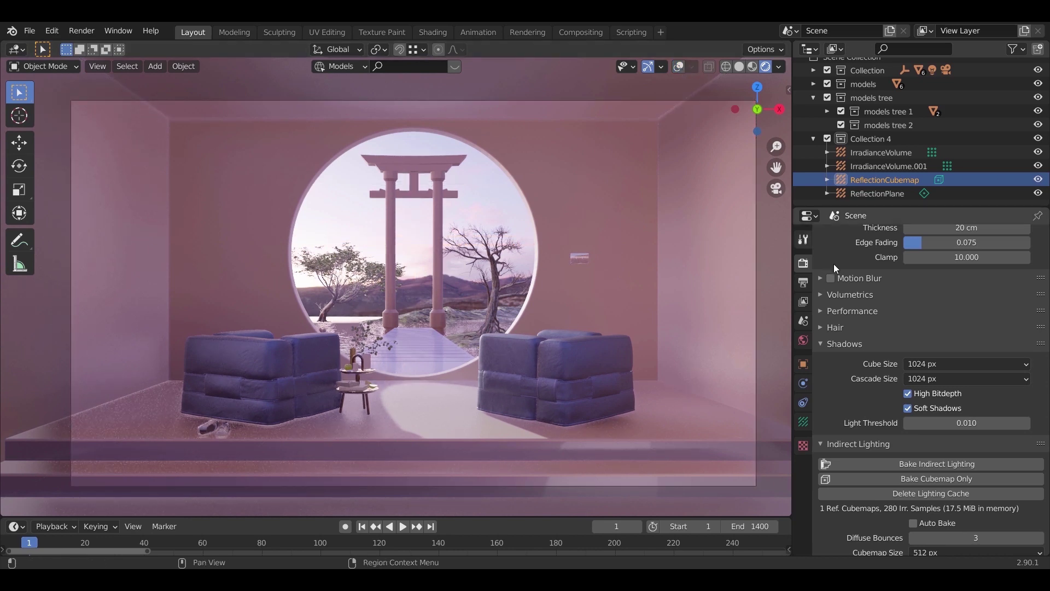
Enable Ambient Occlusion and Bloom in the Eevee render settings
scroll(839, 265, "up", 10)
left_click(832, 303)
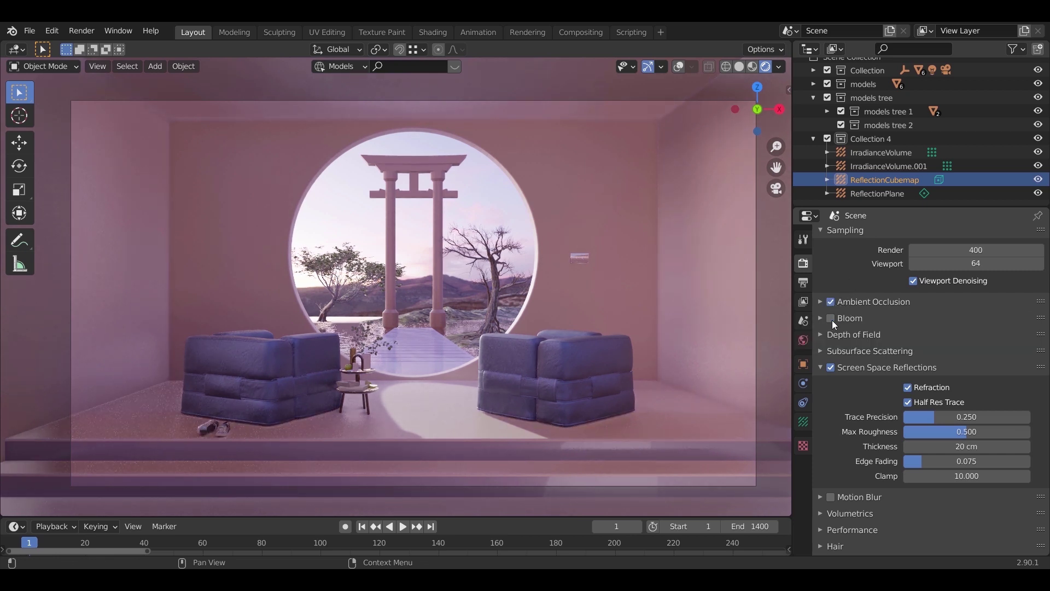
left_click(832, 320)
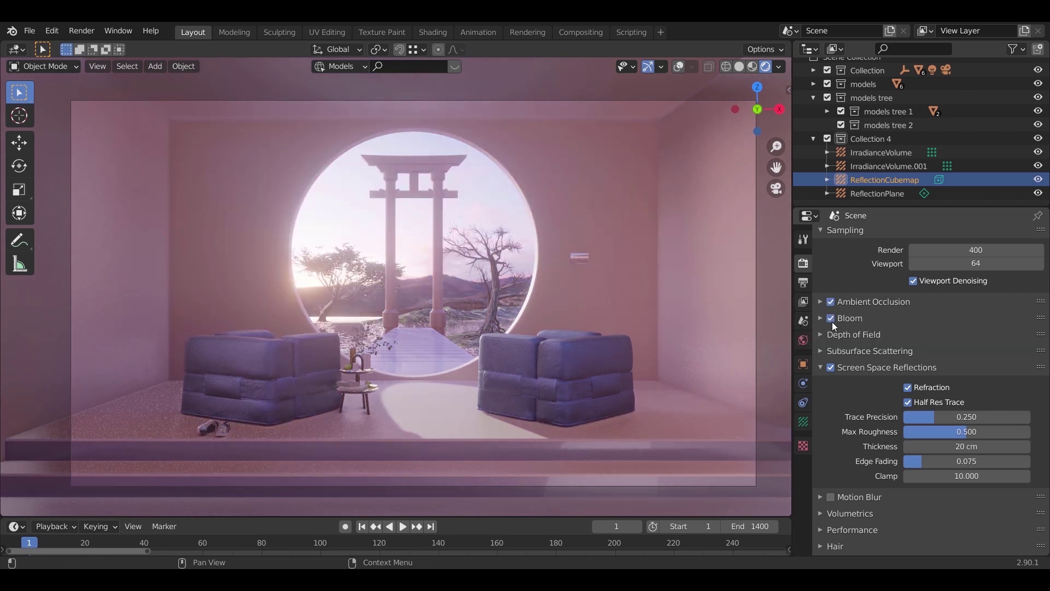
Set the volumetrics tile size to 4 px and enable Volumetric Shadows in the Eevee render settings
scroll(840, 389, "down", 5)
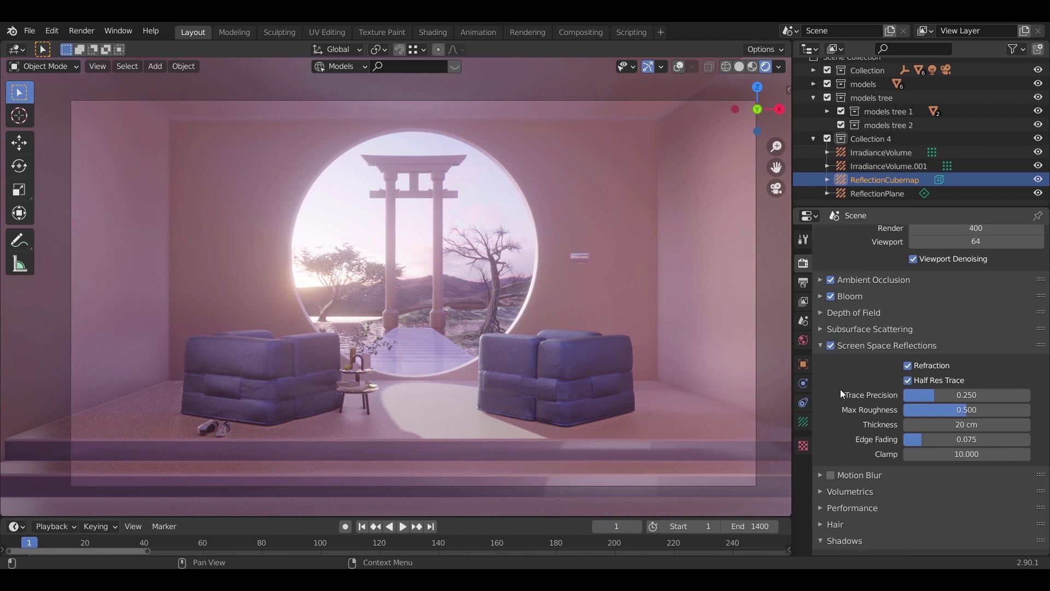
left_click(842, 404)
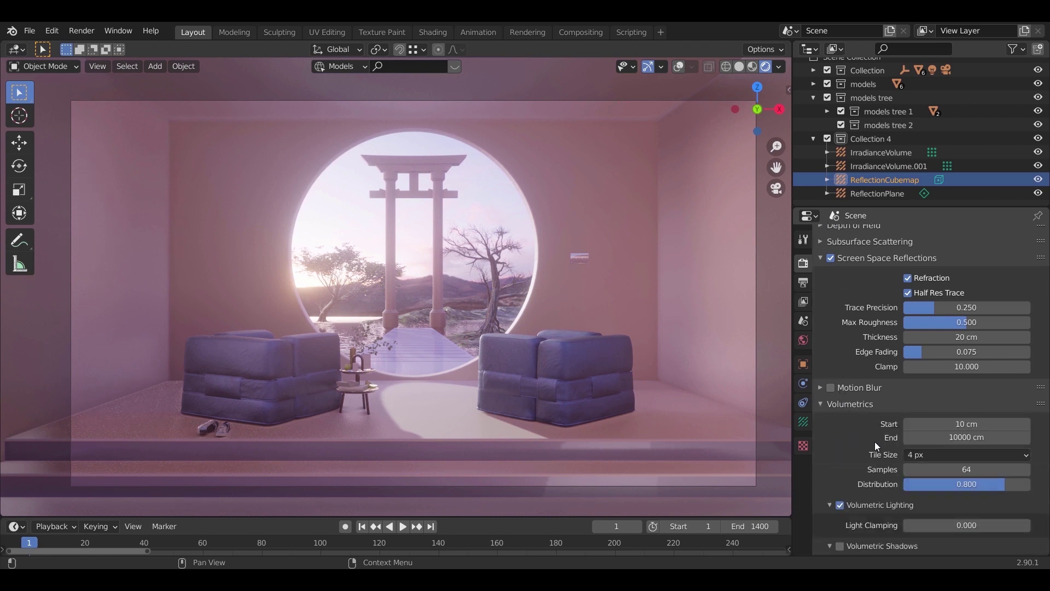
left_click(926, 454)
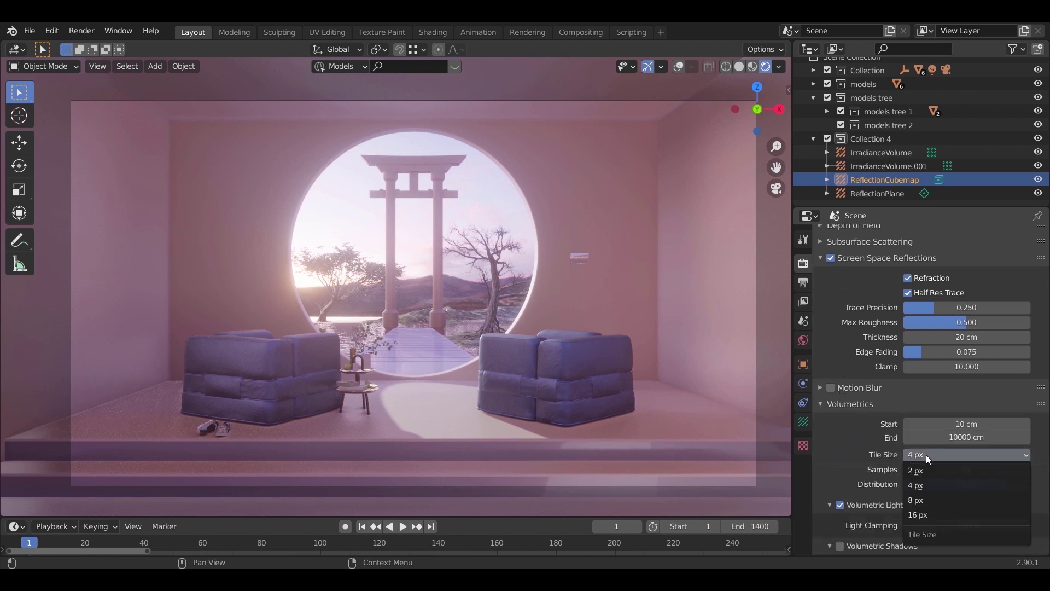
left_click(924, 490)
scroll(856, 437, "down", 3)
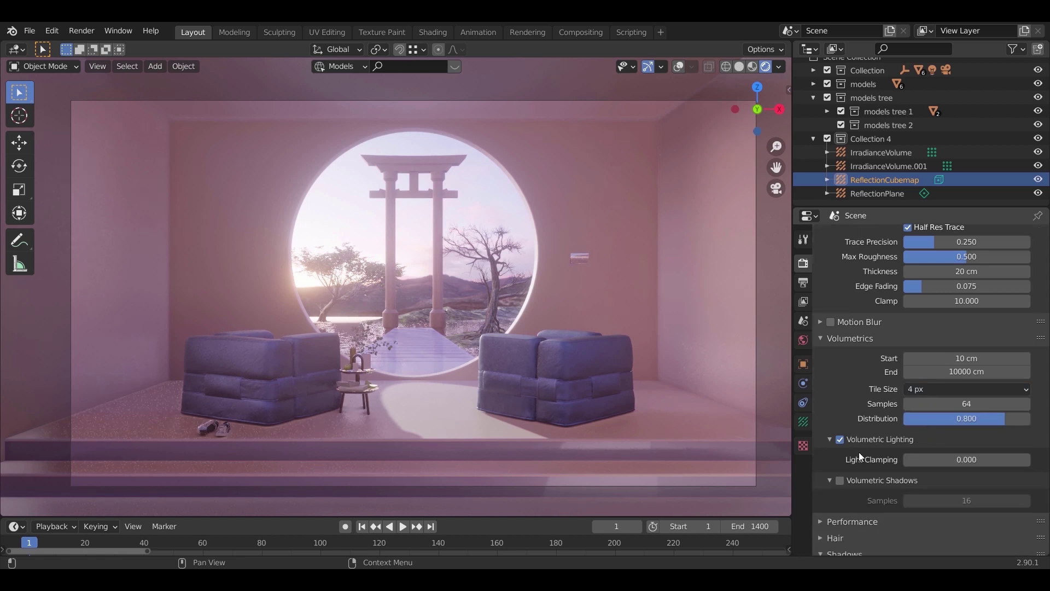
left_click(840, 481)
Set the Color Management look to Medium High Contrast
scroll(852, 419, "down", 8)
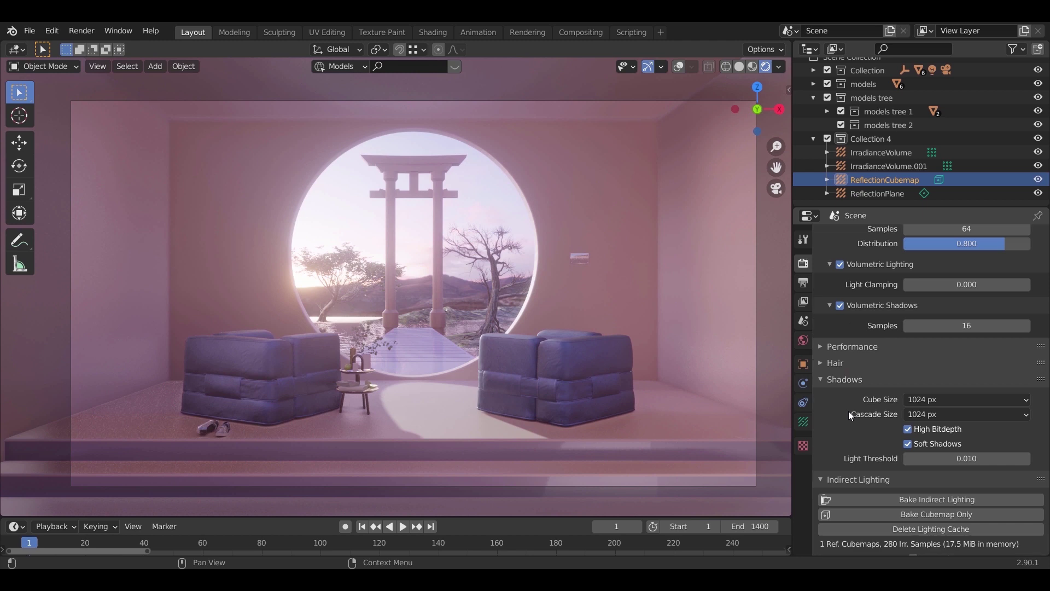
scroll(848, 411, "down", 10)
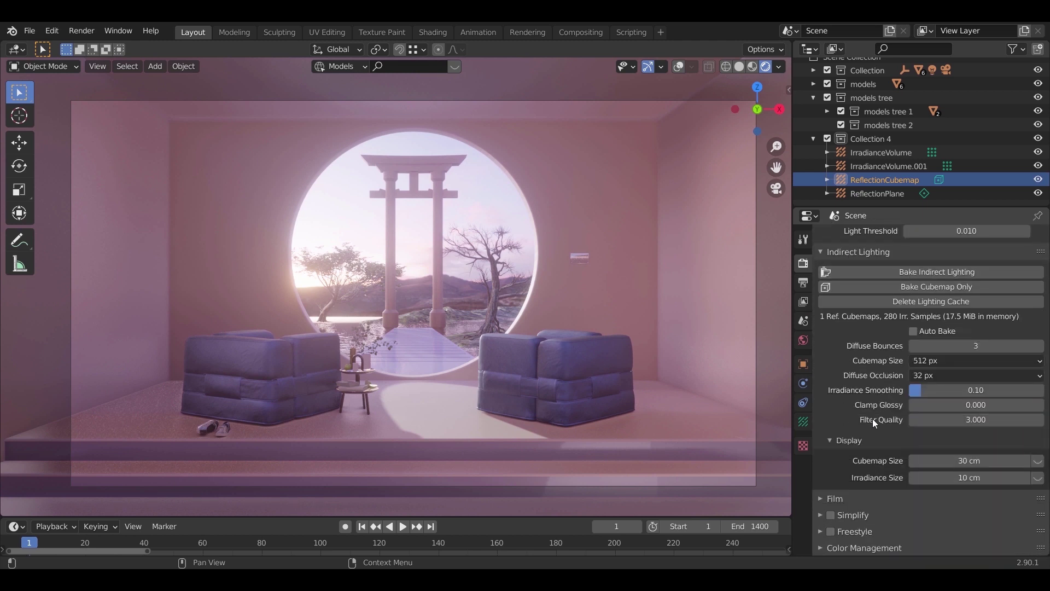
scroll(875, 474, "down", 6)
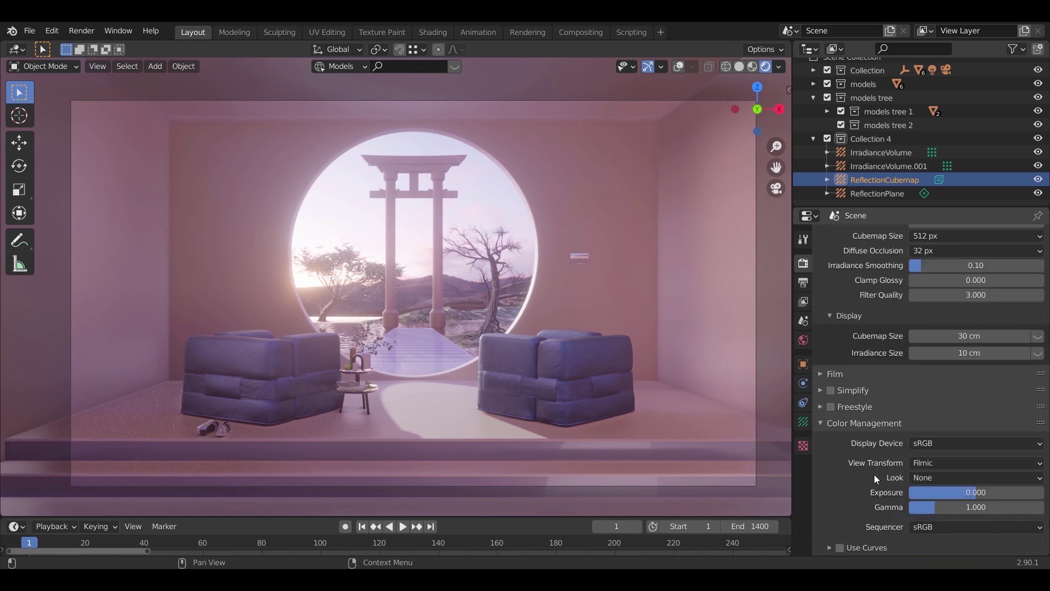
left_click(940, 479)
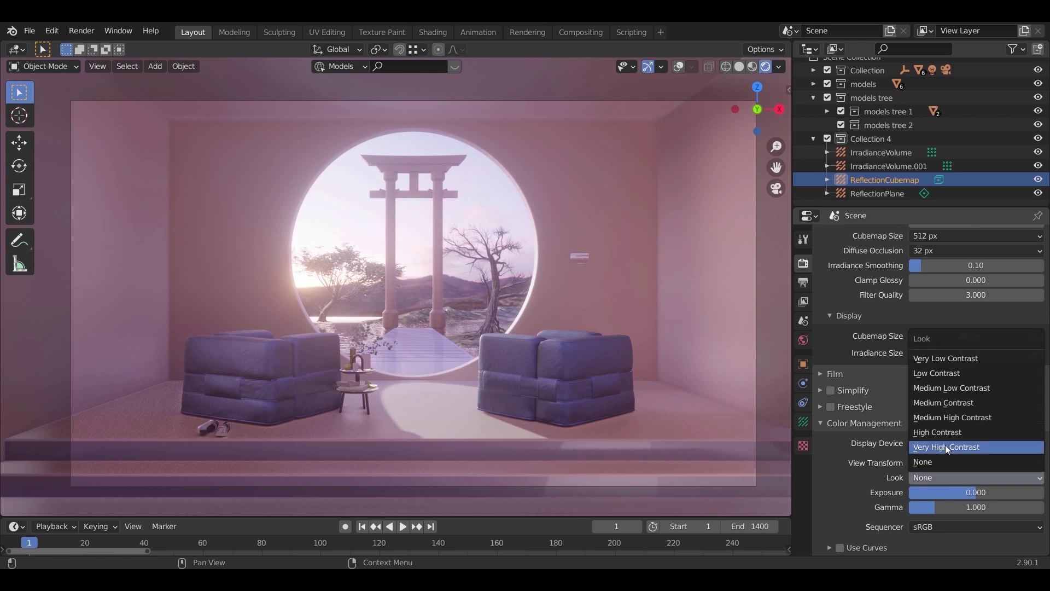
left_click(943, 418)
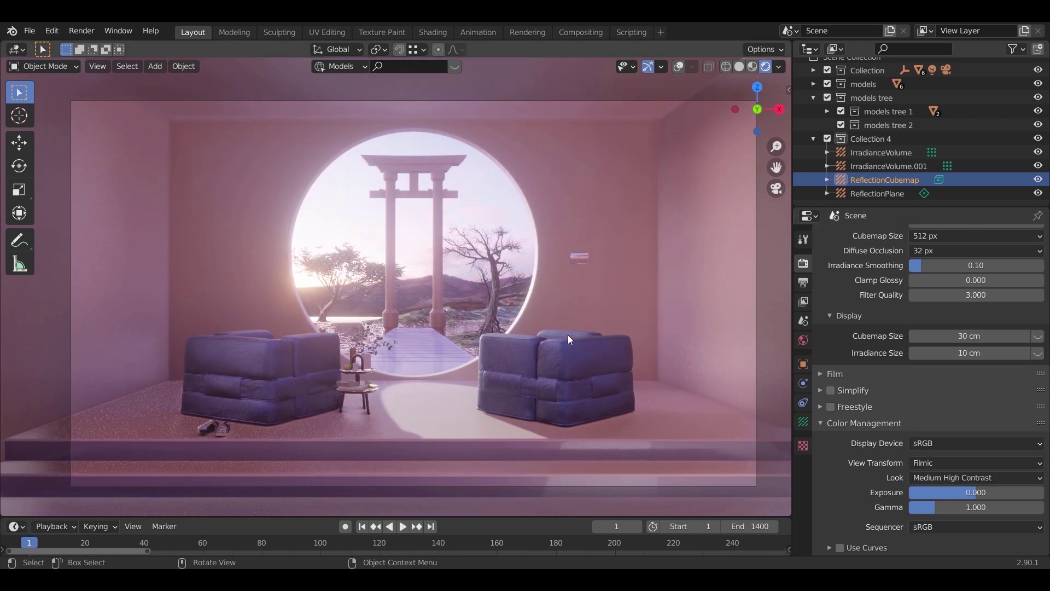